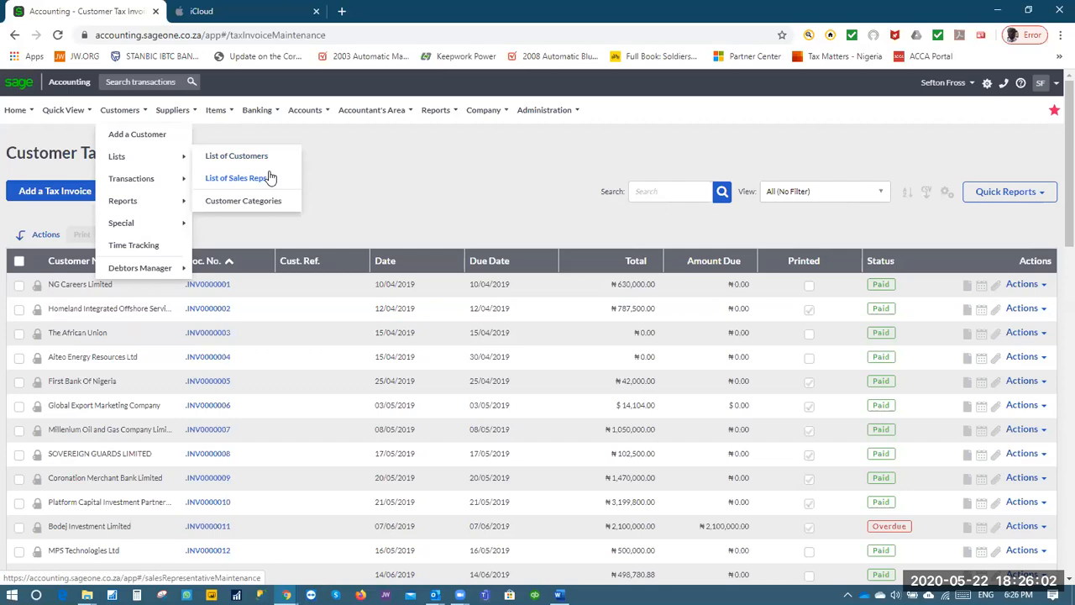
Open the Customers menu and look through its customer list options
double_click(434, 196)
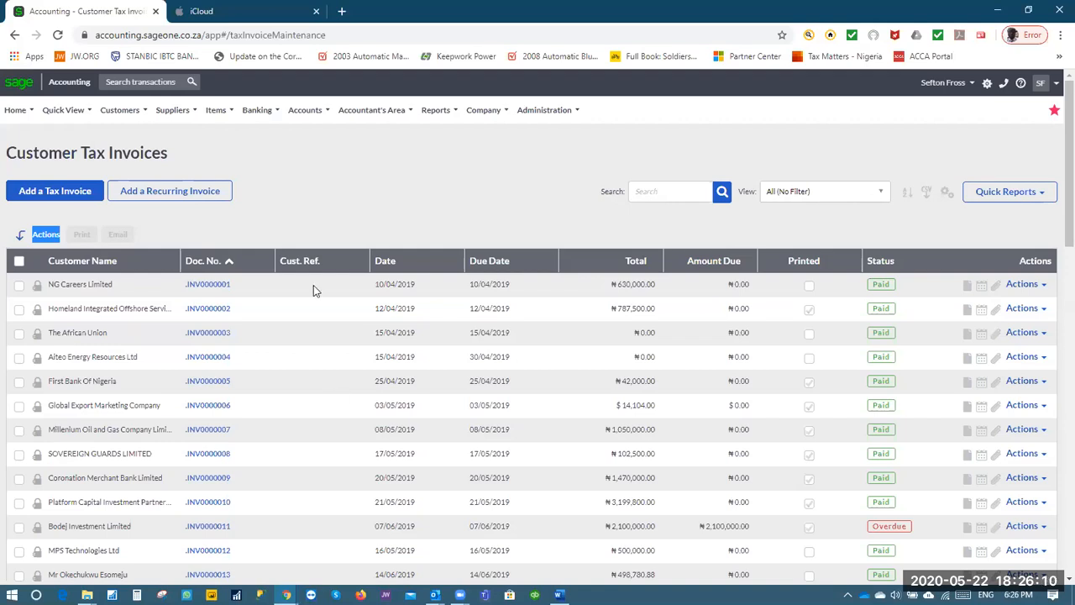
left_click(125, 114)
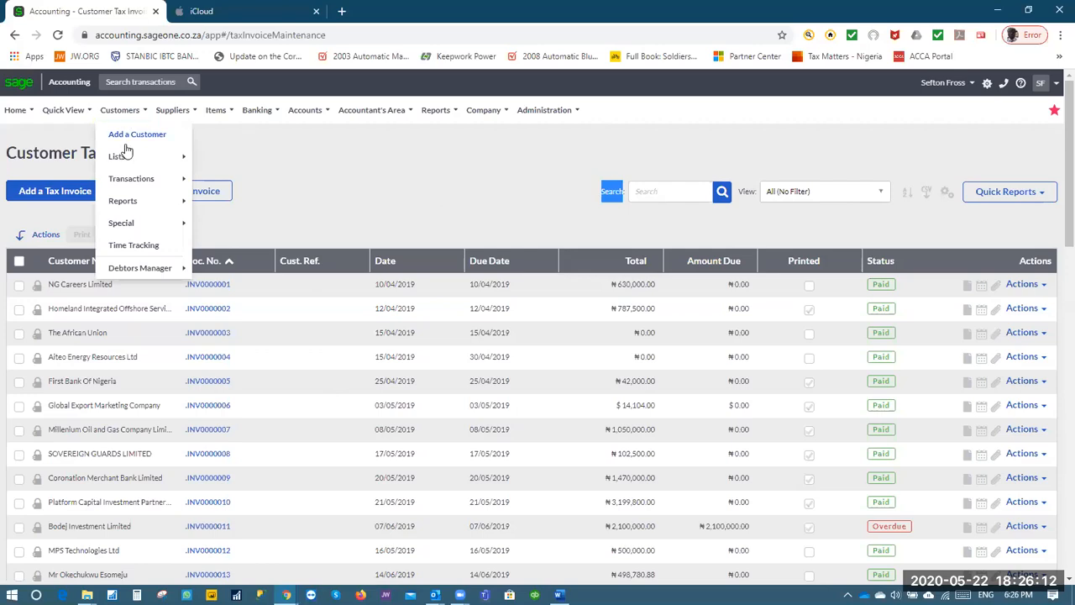
left_click(125, 118)
left_click(125, 118)
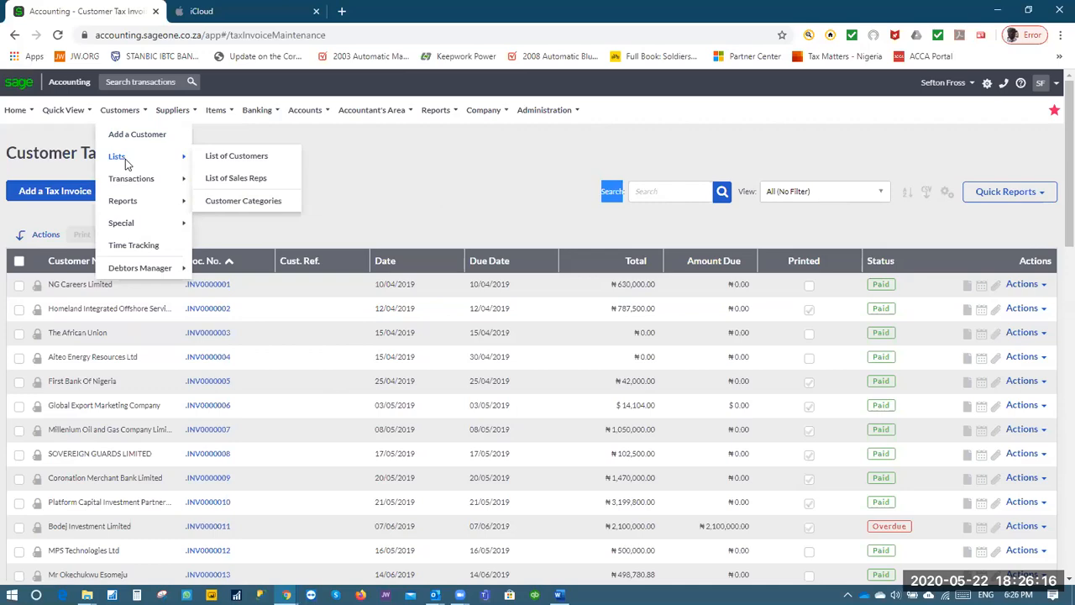
mouse_move(132, 185)
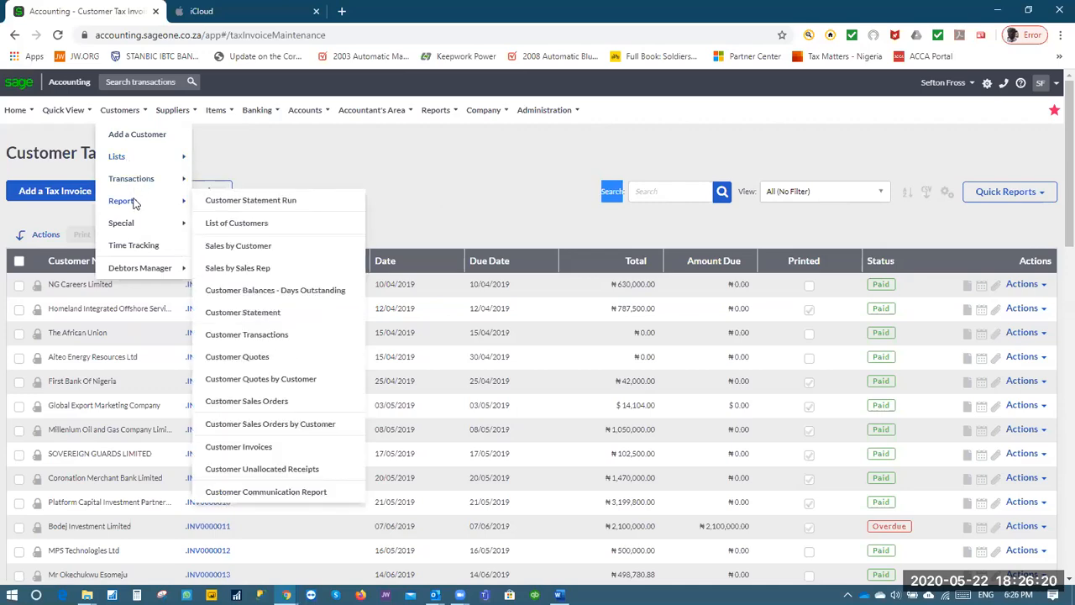
mouse_move(135, 226)
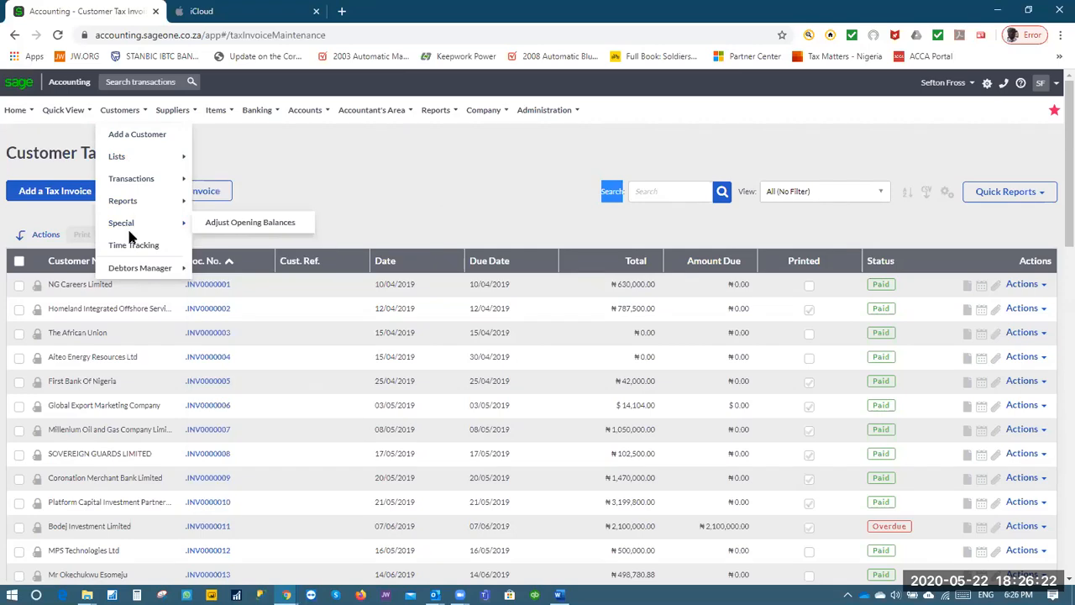
mouse_move(146, 268)
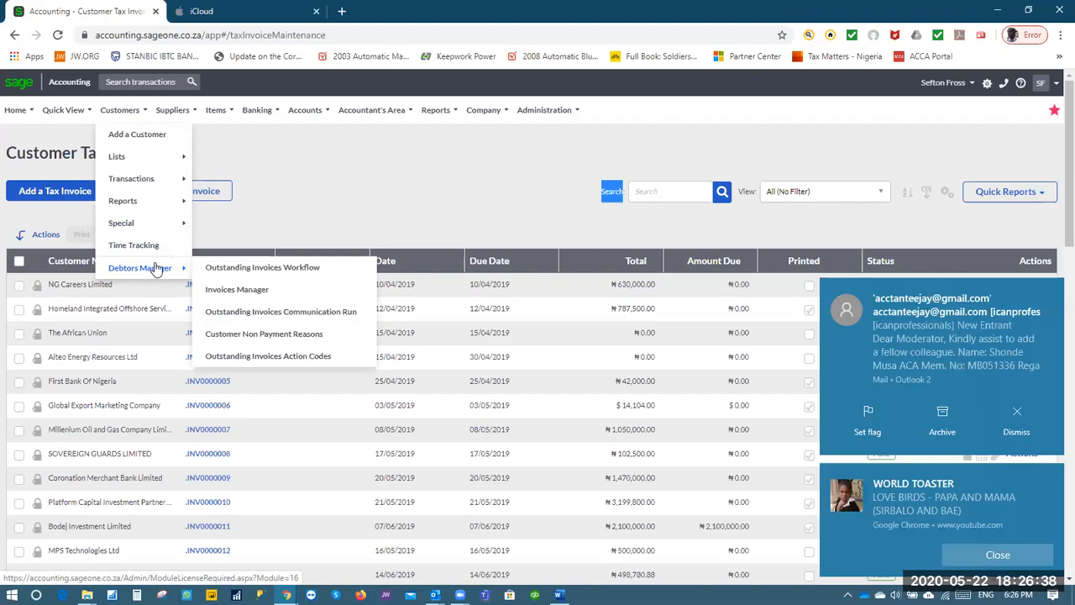
Dismiss the video, mail and advertisement pop-up notifications
left_click(998, 554)
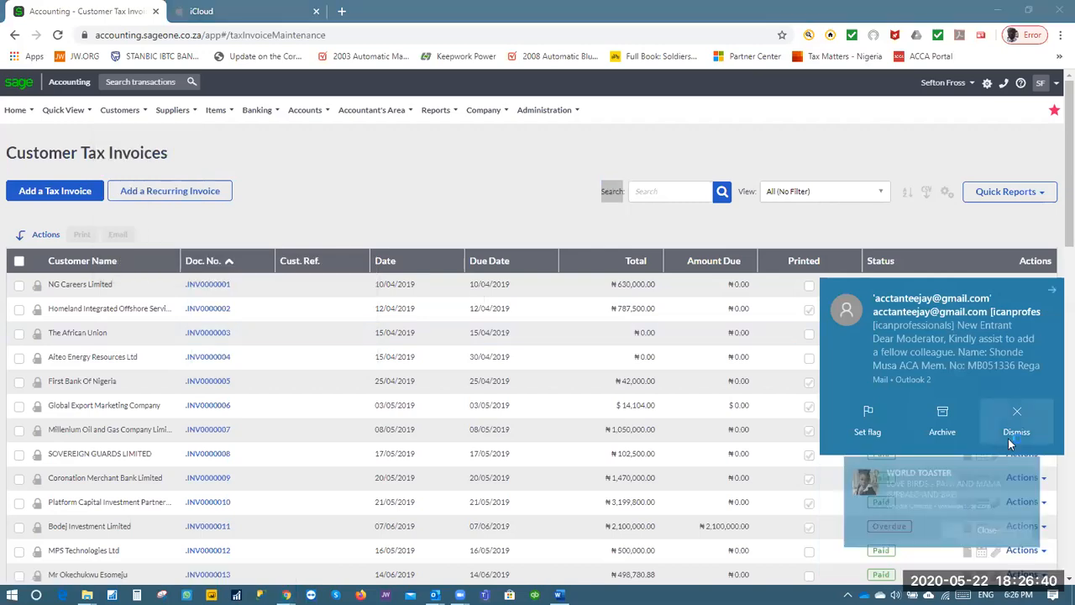
left_click(1010, 444)
mouse_move(216, 110)
mouse_move(265, 172)
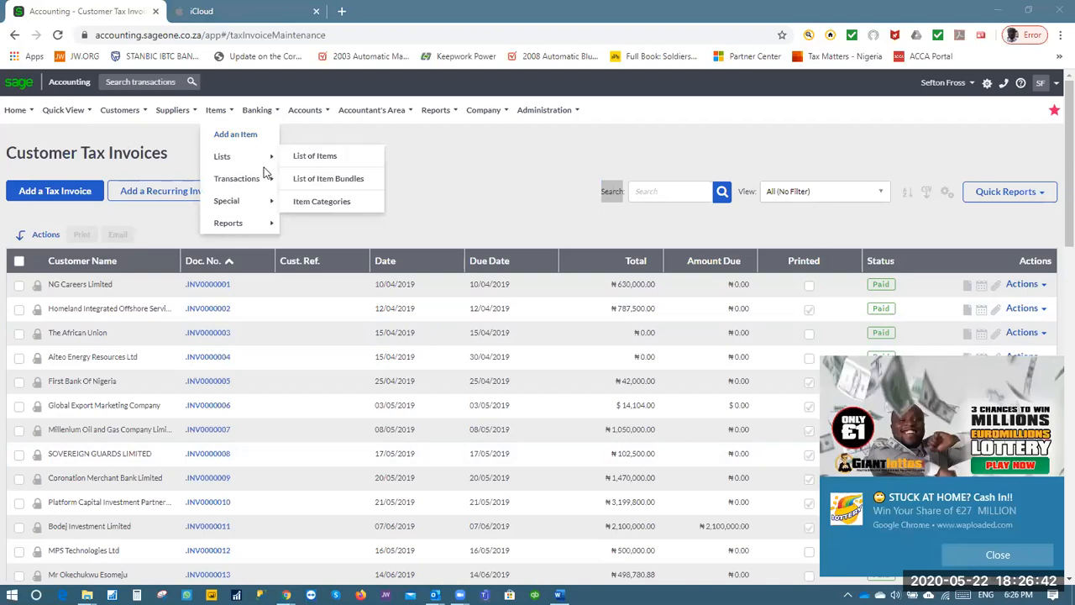
left_click(998, 554)
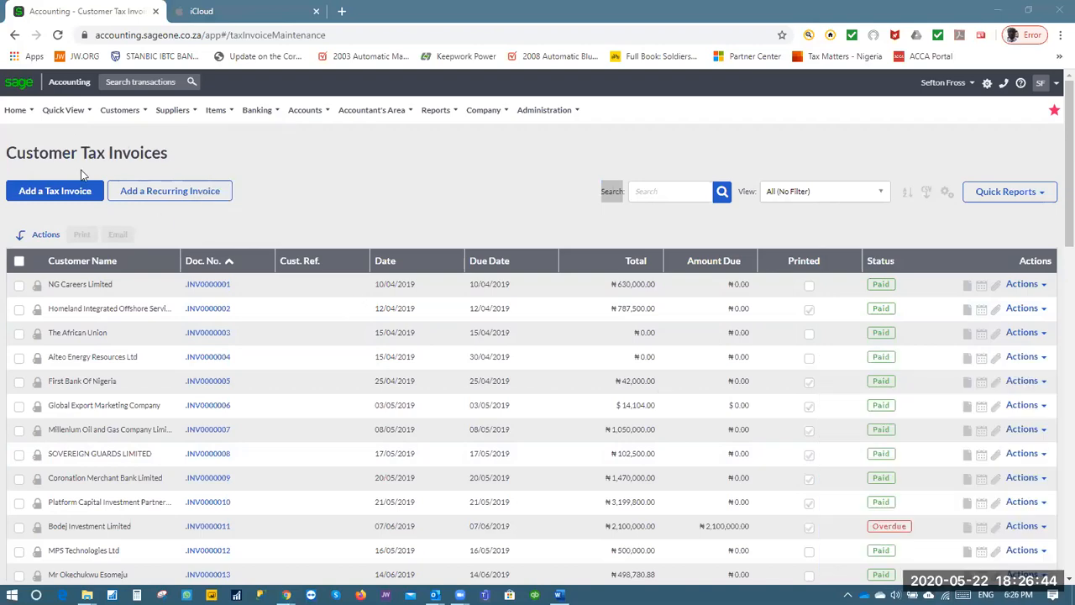
mouse_move(117, 117)
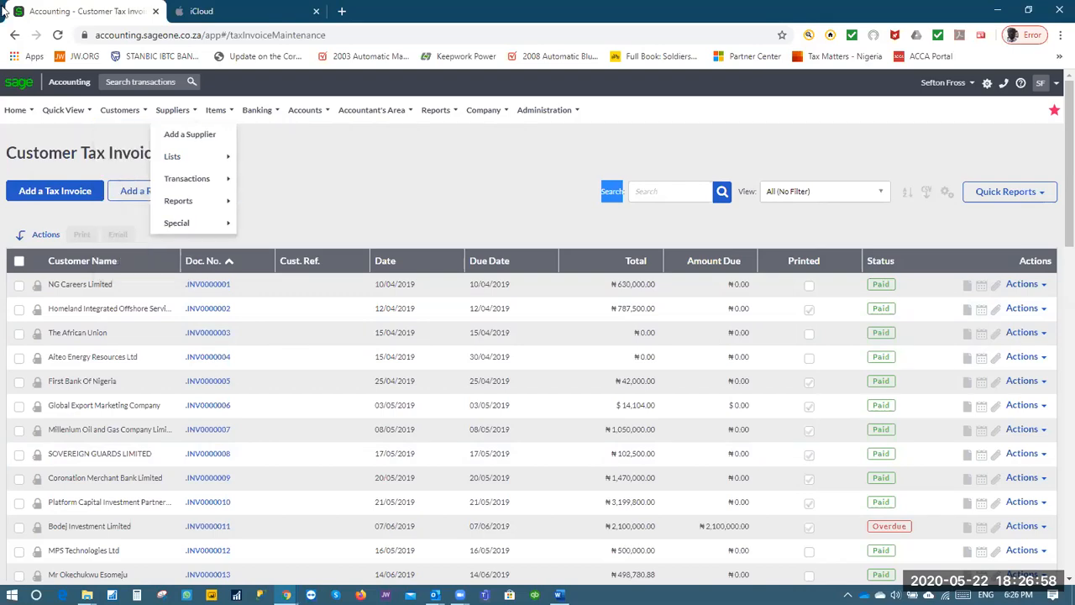
Choose Add a Customer for a blank form and close the mail notification
left_click(221, 155)
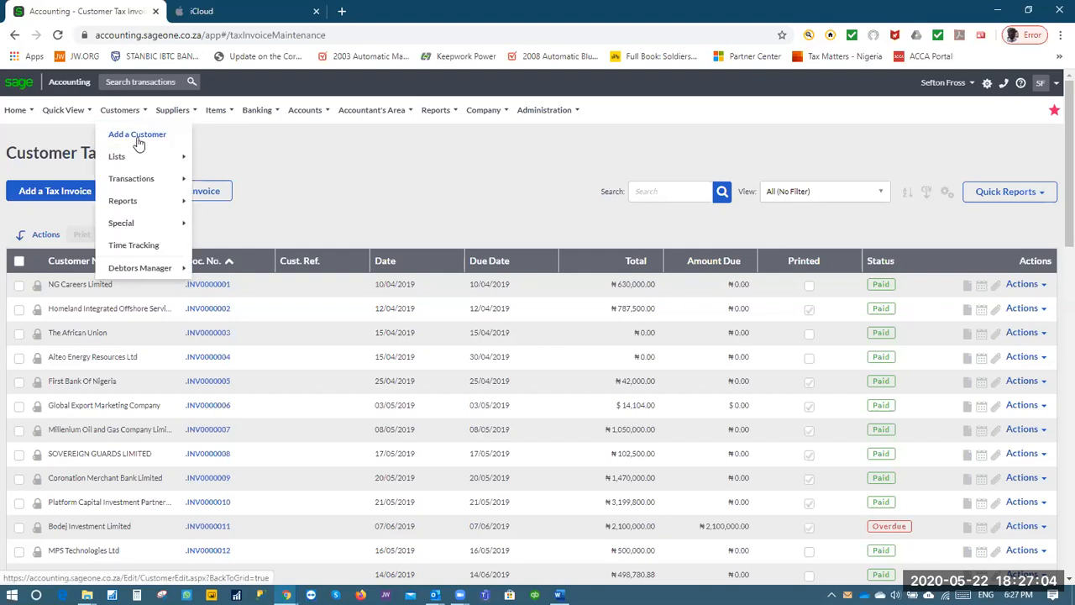
left_click(138, 135)
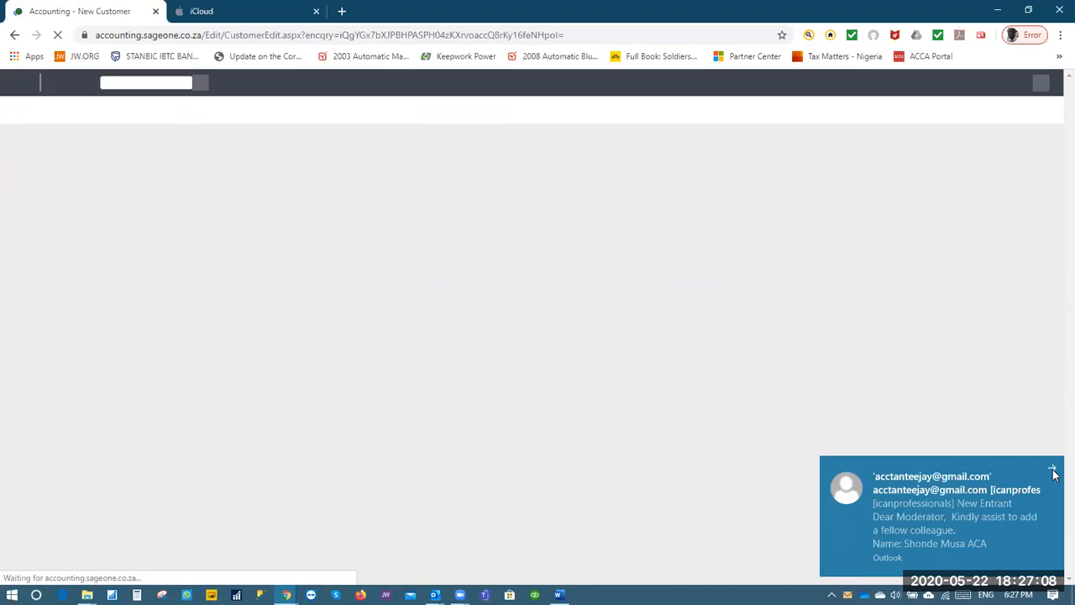
left_click(1053, 470)
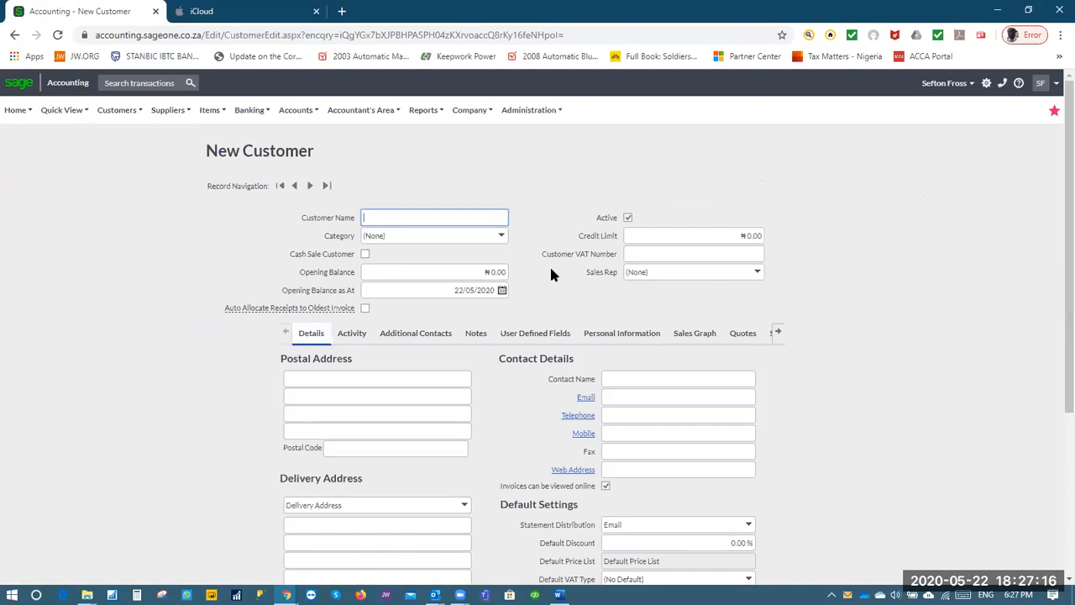
Log out of the current company and return to the login page
left_click(1044, 84)
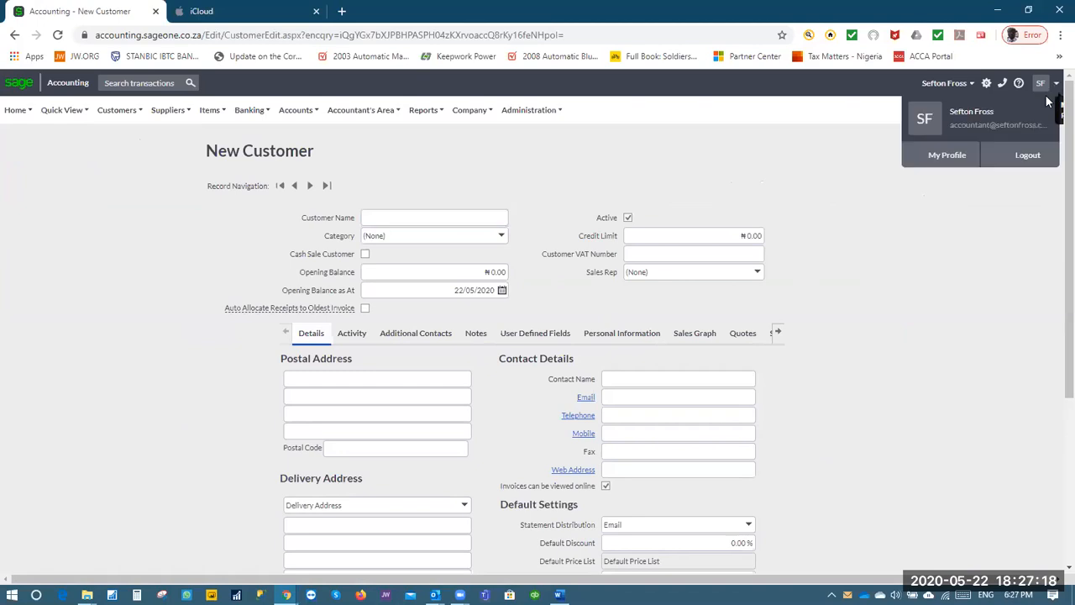
left_click(1007, 160)
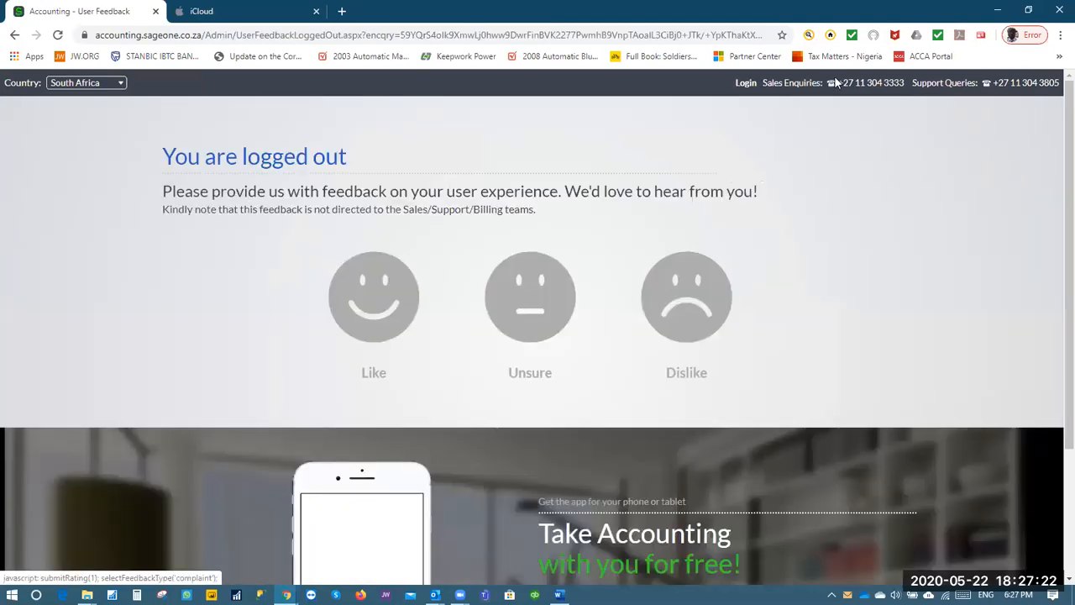
left_click(741, 84)
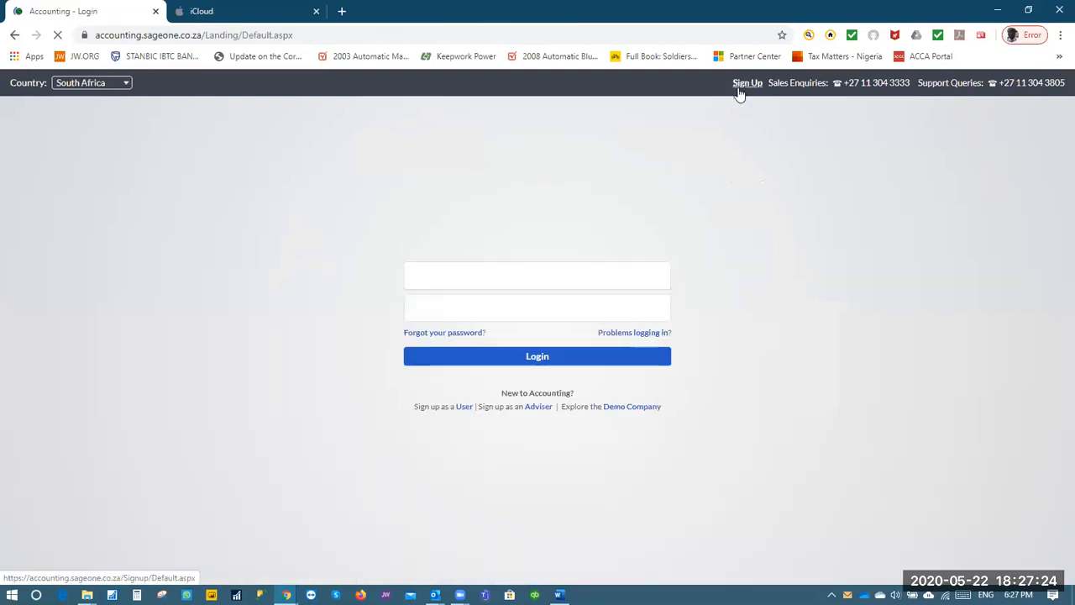
Sign in with the saved Dawiltte Associates credentials and acknowledge the warning alert
left_click(533, 275)
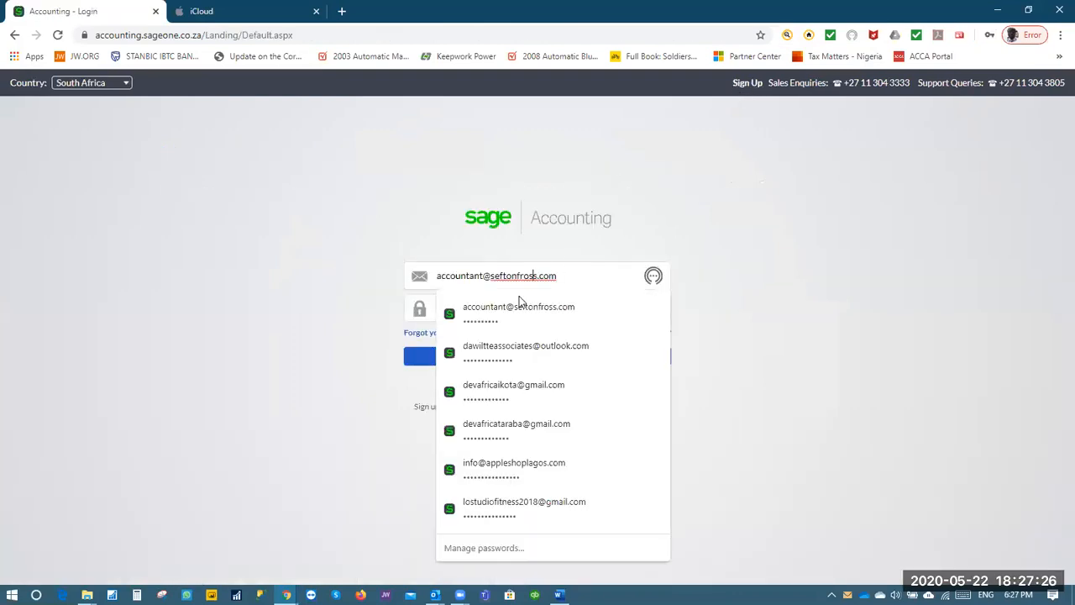
left_click(521, 347)
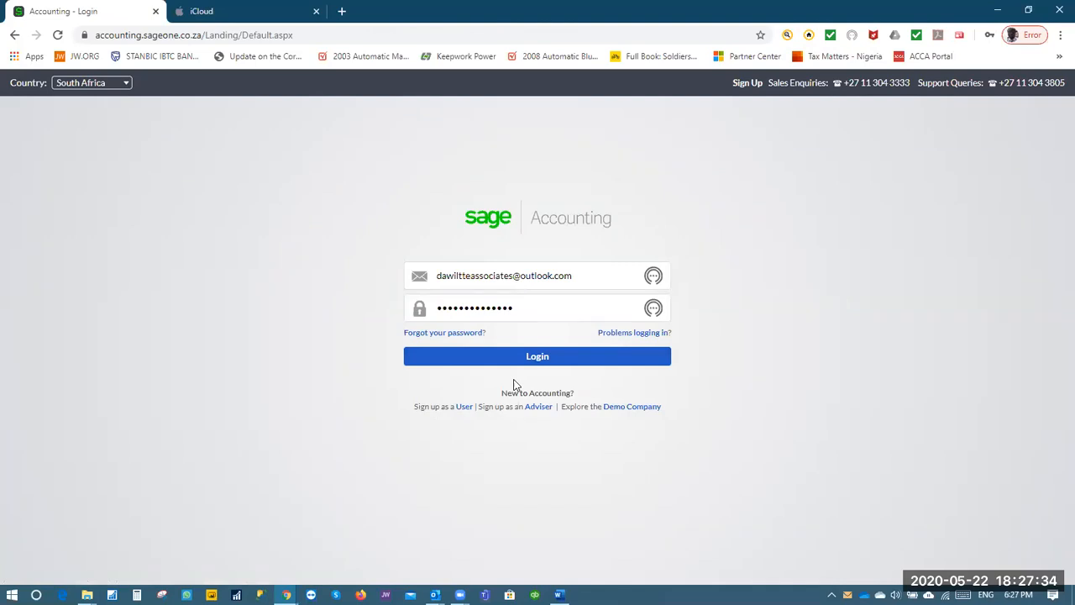
left_click(537, 357)
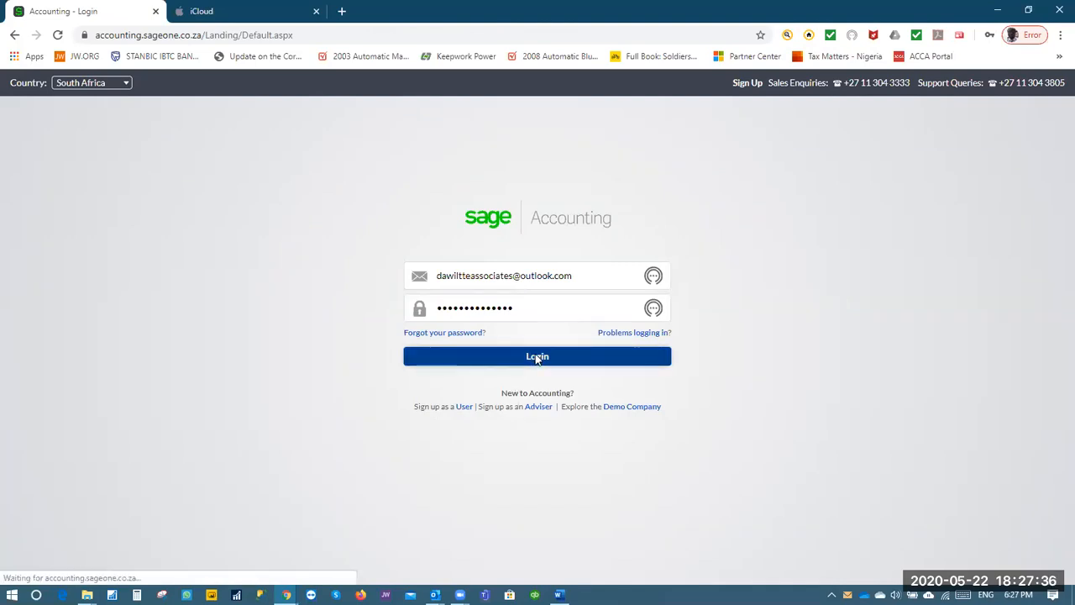
left_click(537, 357)
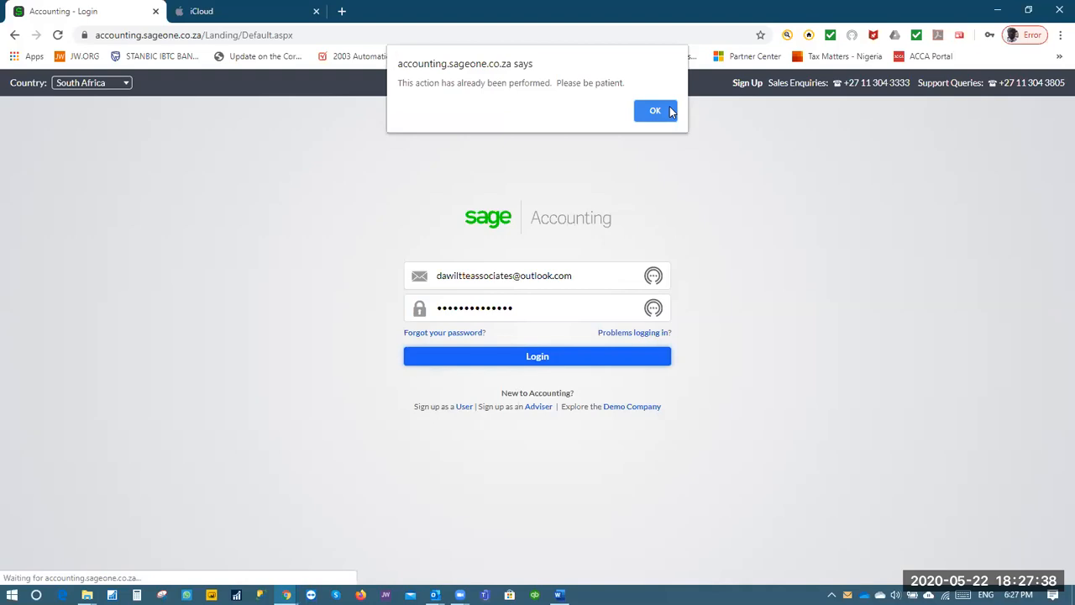
left_click(655, 111)
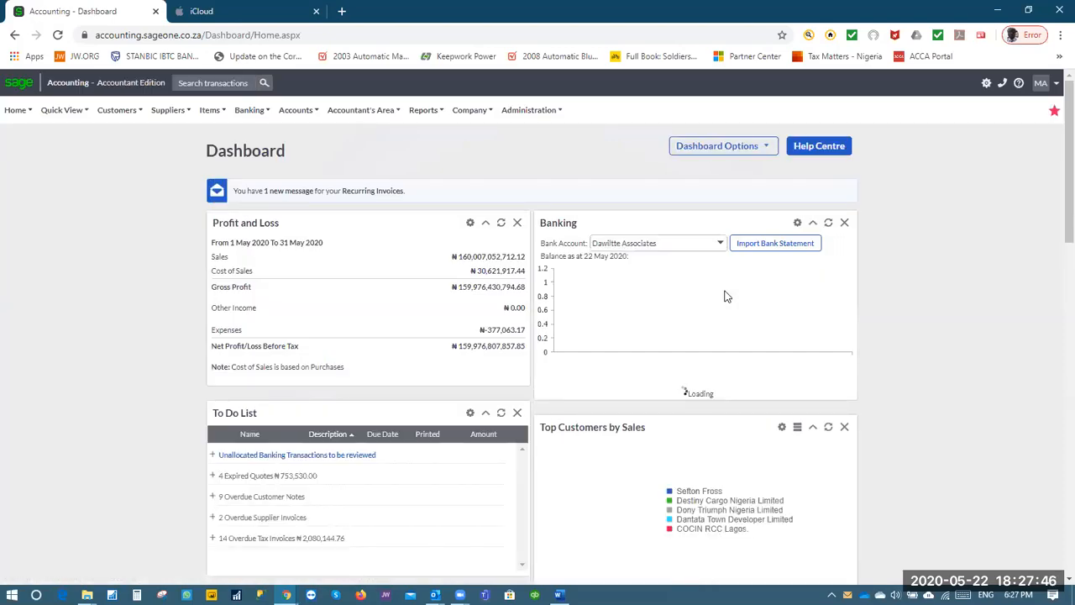
Start a new customer named Shell Nigeria
left_click(166, 111)
left_click(117, 117)
left_click(117, 140)
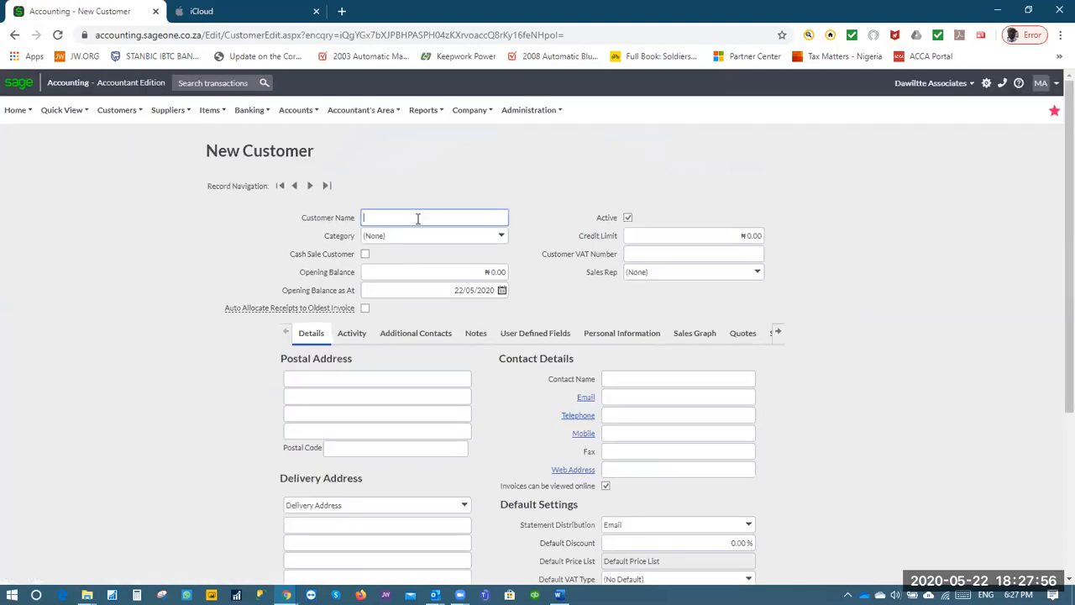
type("Shell Nigeria")
key("Tab")
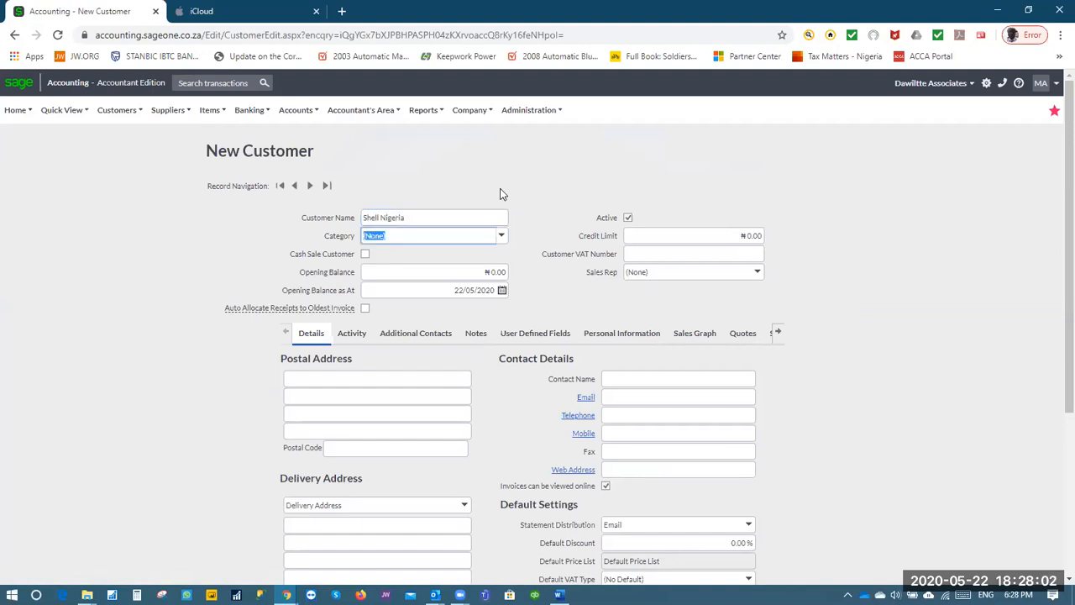
left_click(501, 238)
left_click(501, 239)
left_click(502, 238)
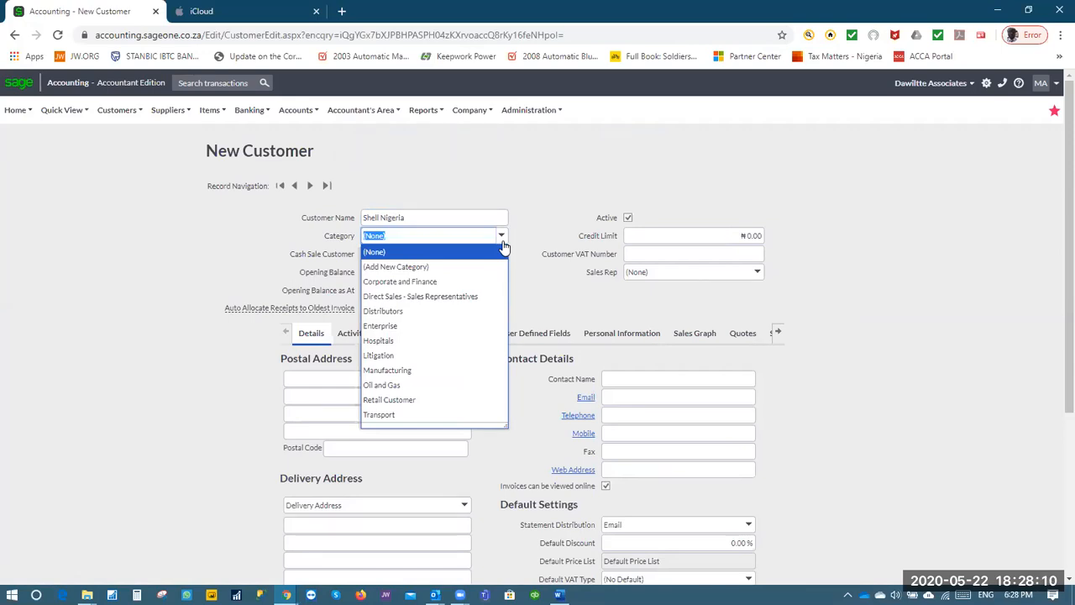
left_click(402, 388)
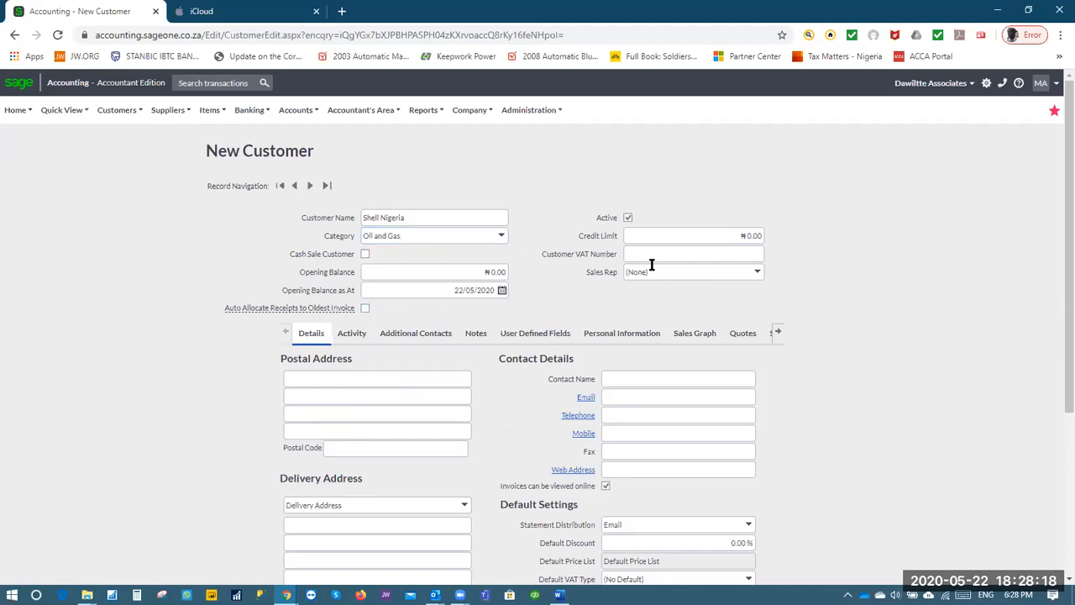
left_click(689, 254)
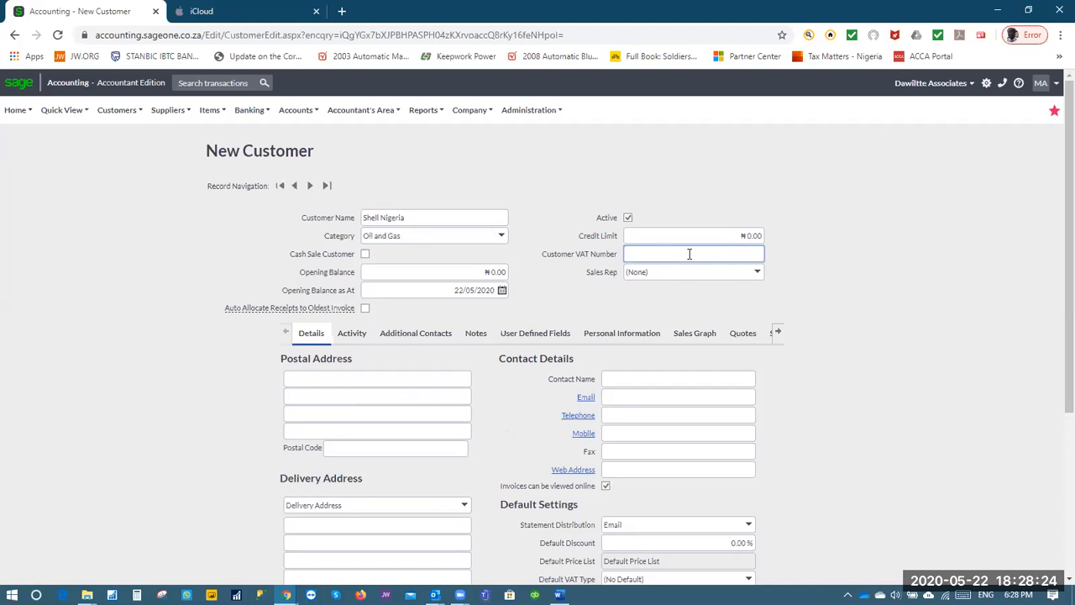
left_click(756, 271)
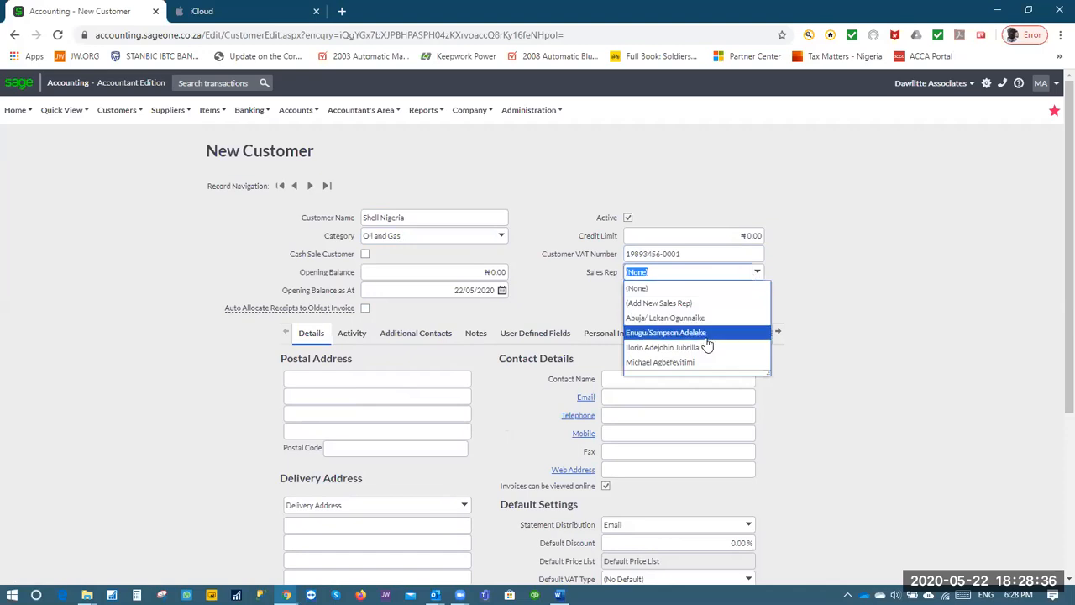
left_click(706, 336)
left_click(802, 320)
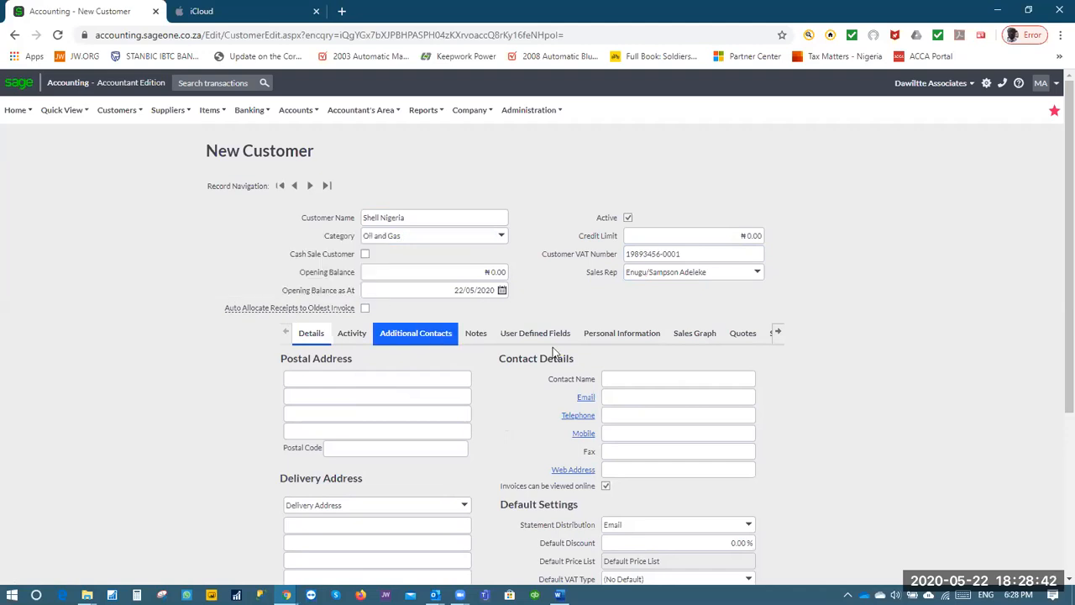
Enter postal address lines 'Shell Camp' and 'Rumokoro Local Government'
left_click(317, 382)
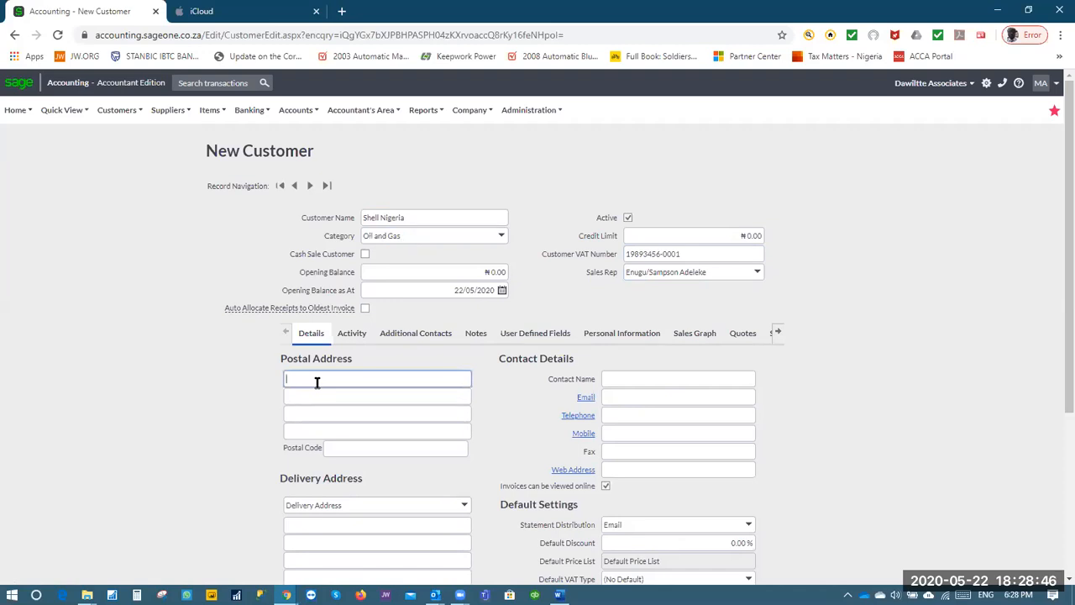
type("Shell Campo")
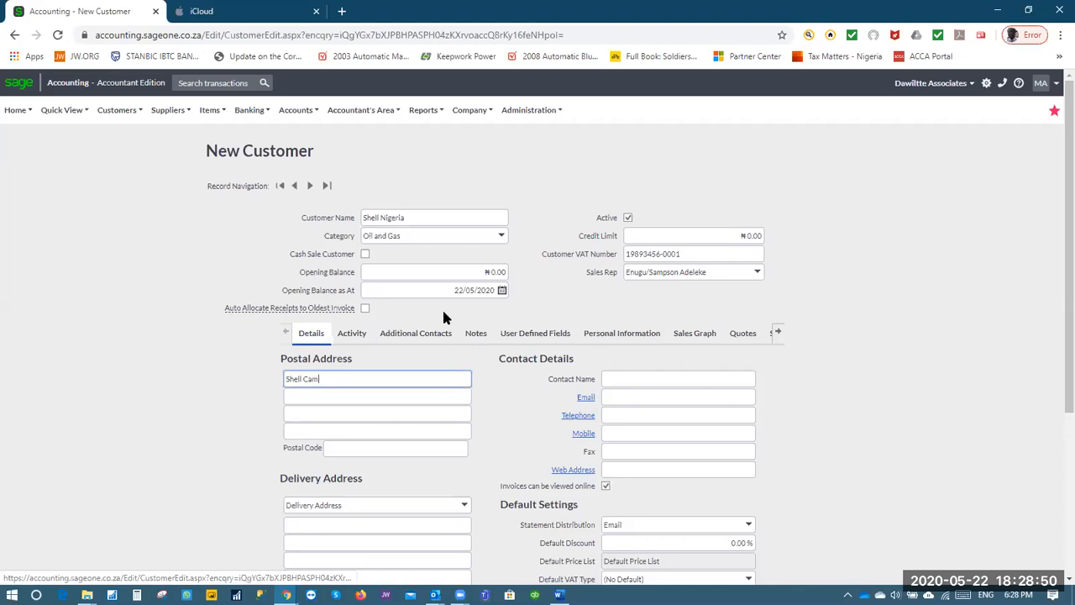
key("Tab")
type("Po")
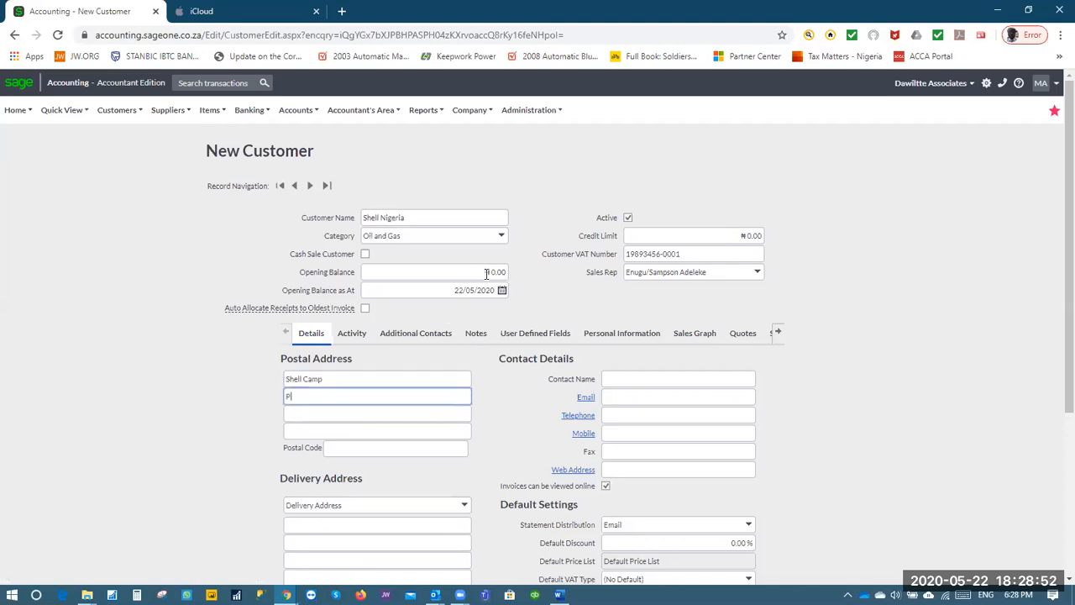
key("BackSpace")
type("Rumokoro Local")
key("BackSpace")
type("Government")
Add 'Port-Hacourt' as the third address line and postal code 100001
key("Tab")
type("Port")
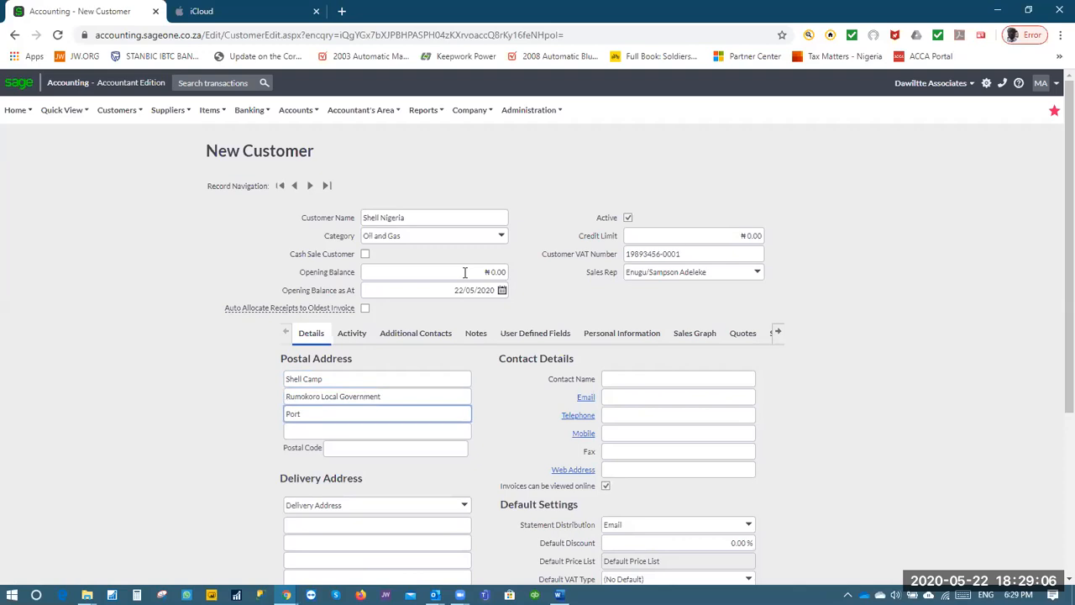
type("-Hacourt")
key("Tab")
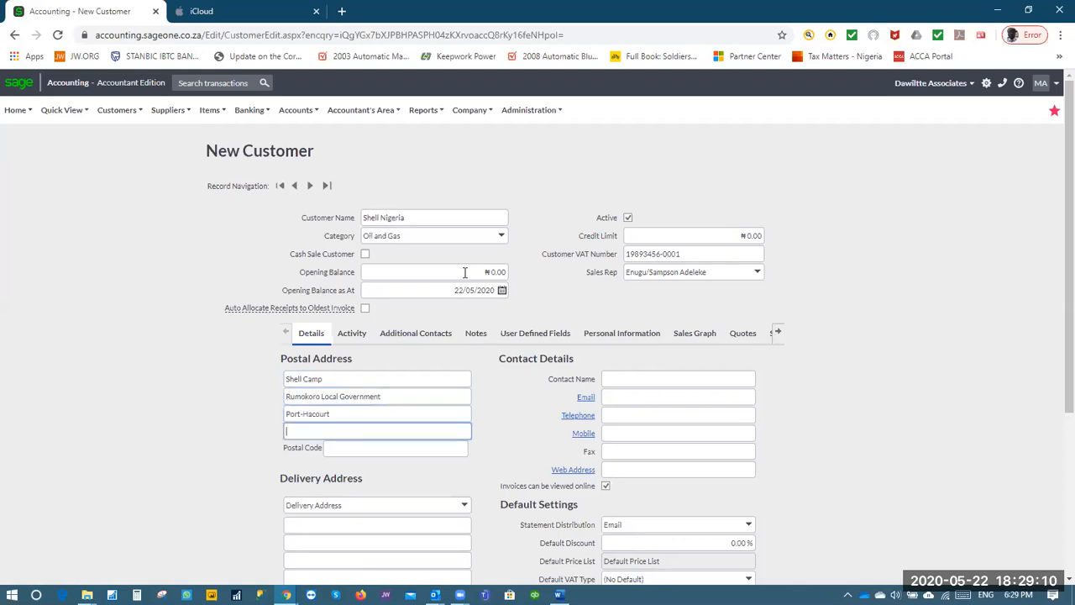
key("Tab")
type("100001")
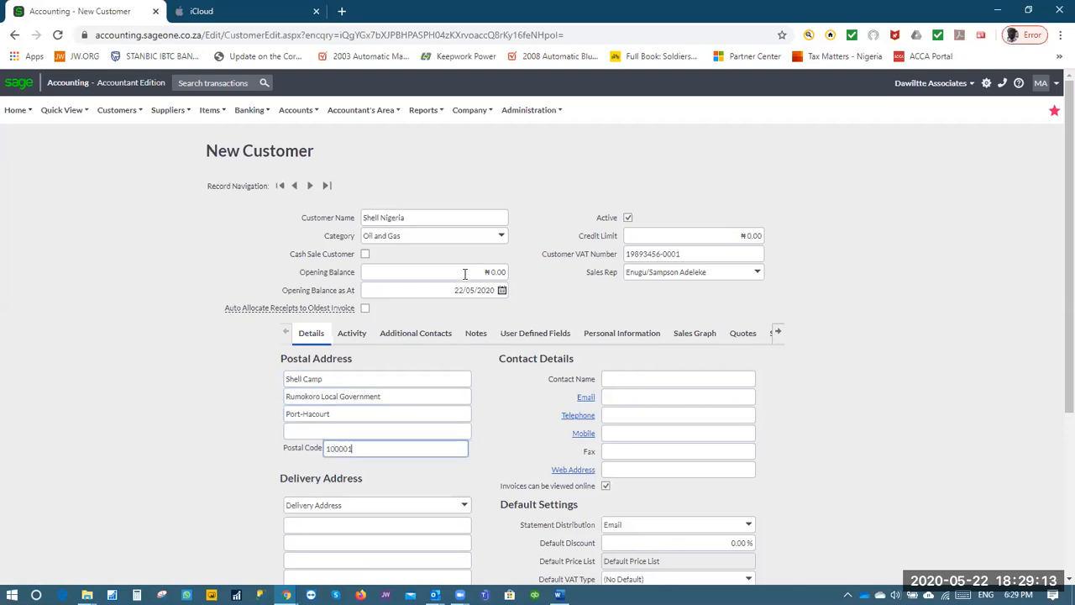
key("Tab")
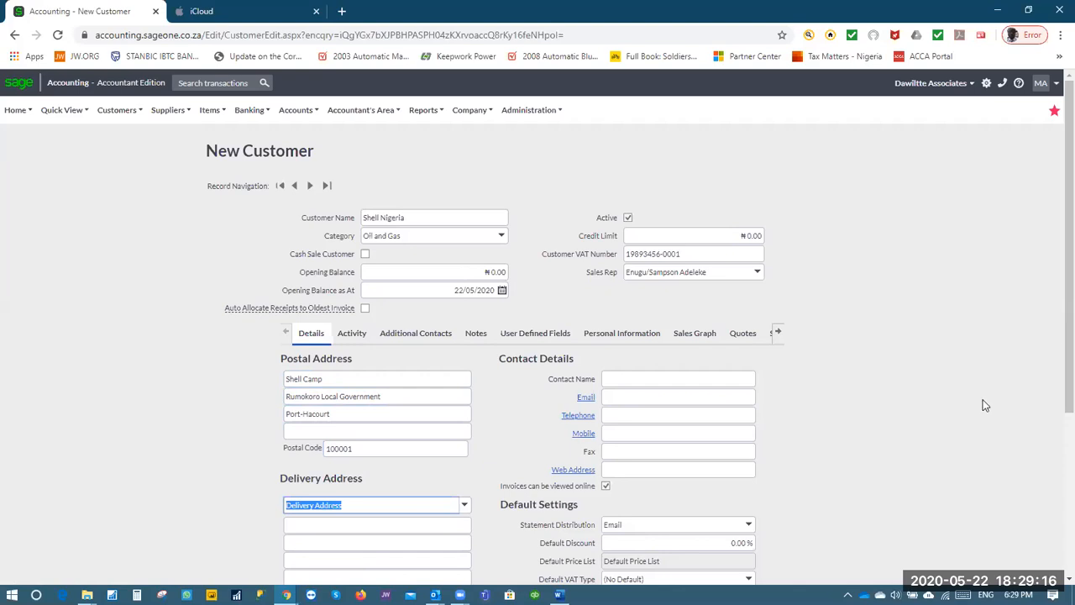
Copy the postal address into the delivery address
scroll(1056, 277, "down", 1)
scroll(1057, 290, "down", 1)
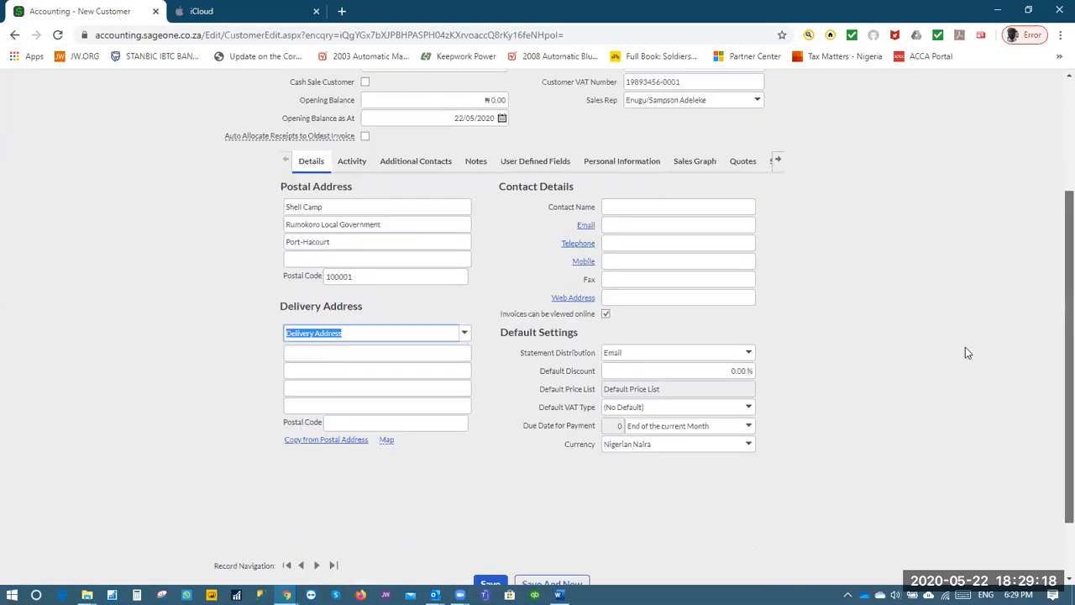
left_click(346, 442)
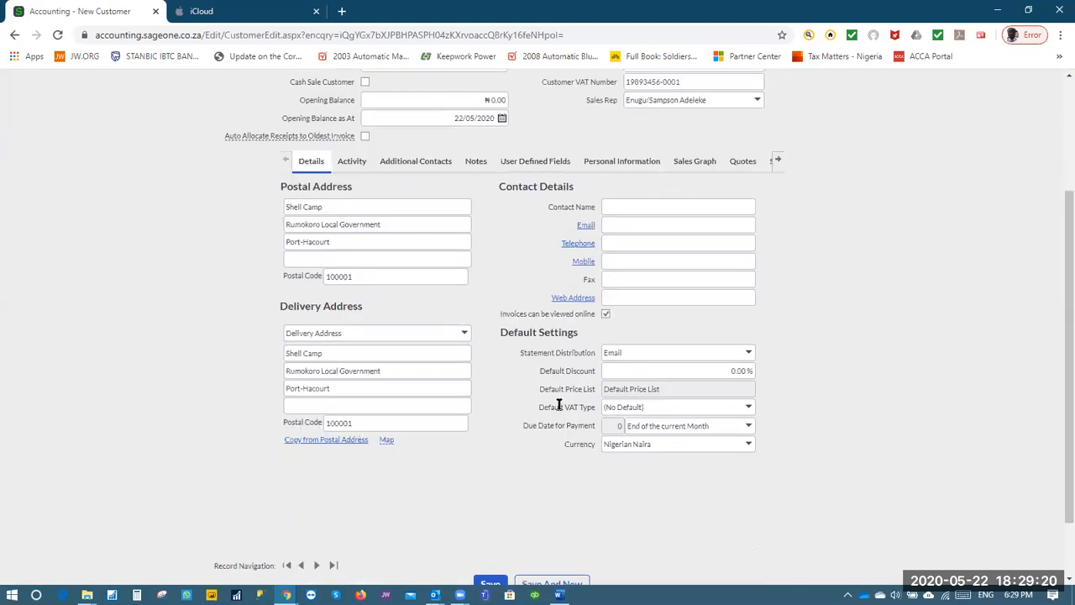
Fill in the contact's name, e-mail address and telephone number
left_click(621, 206)
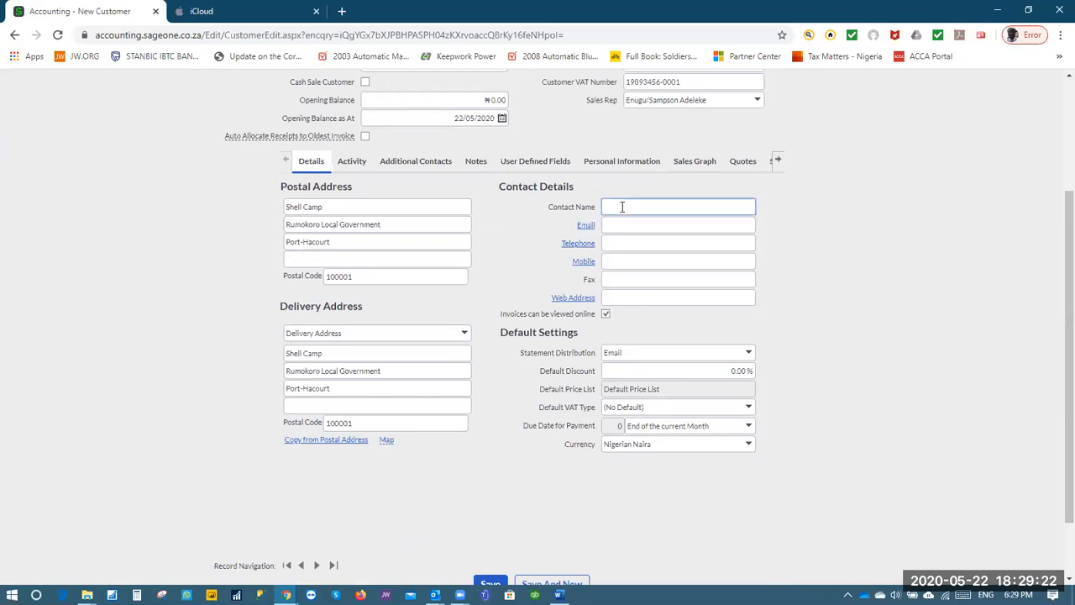
key("Tab")
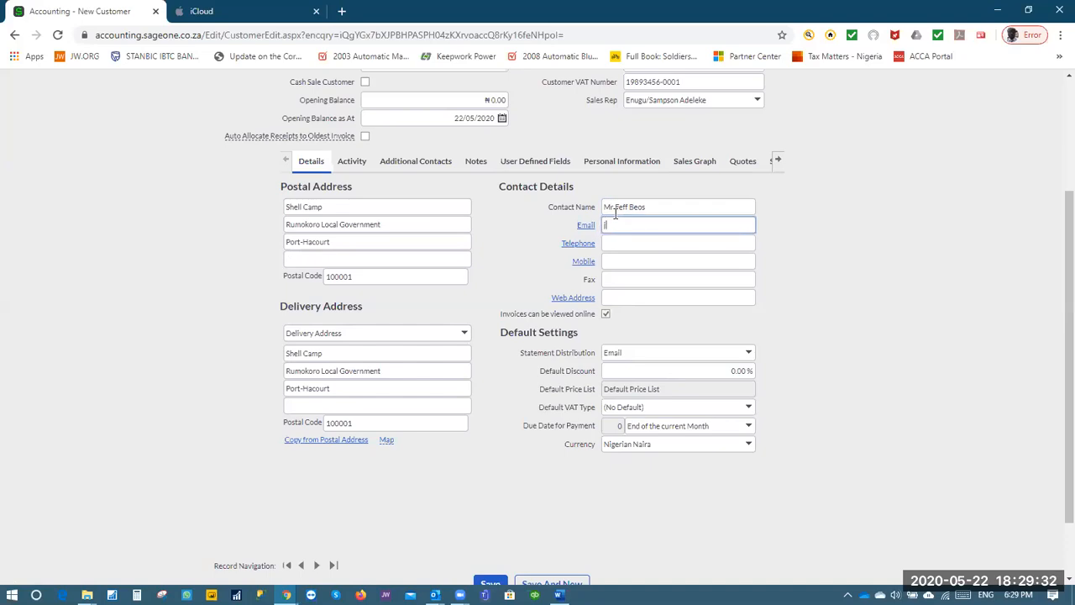
key("Tab")
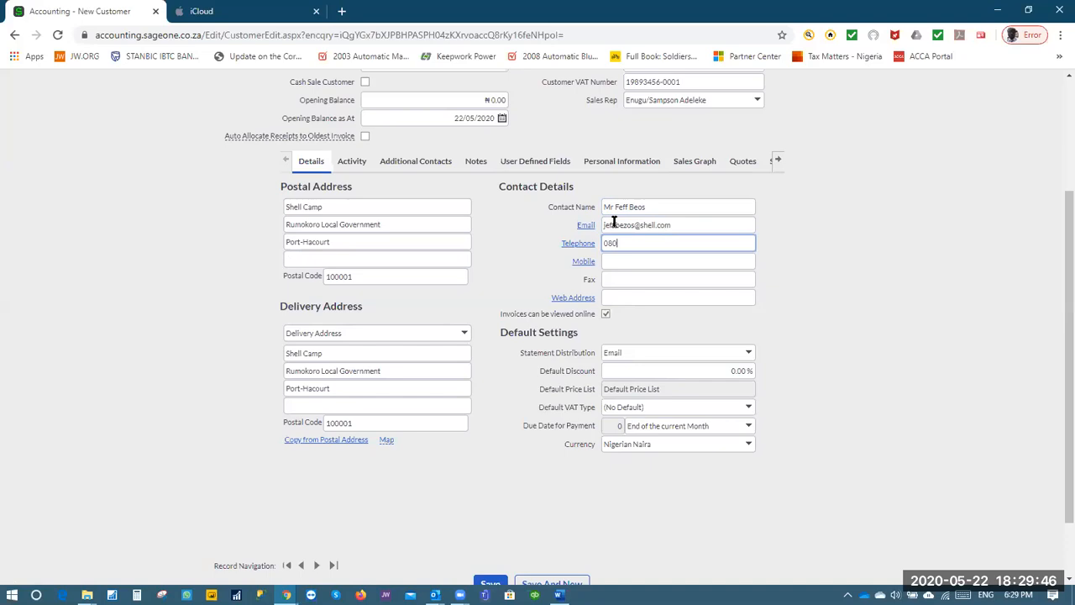
key("Tab")
key("Tab")
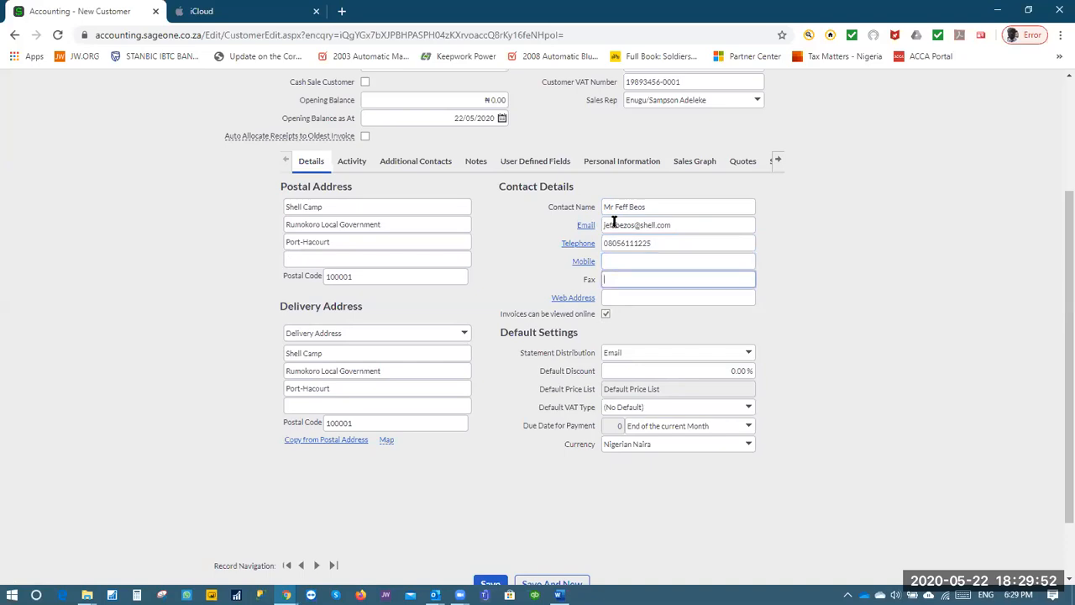
key("Tab")
key("Tab")
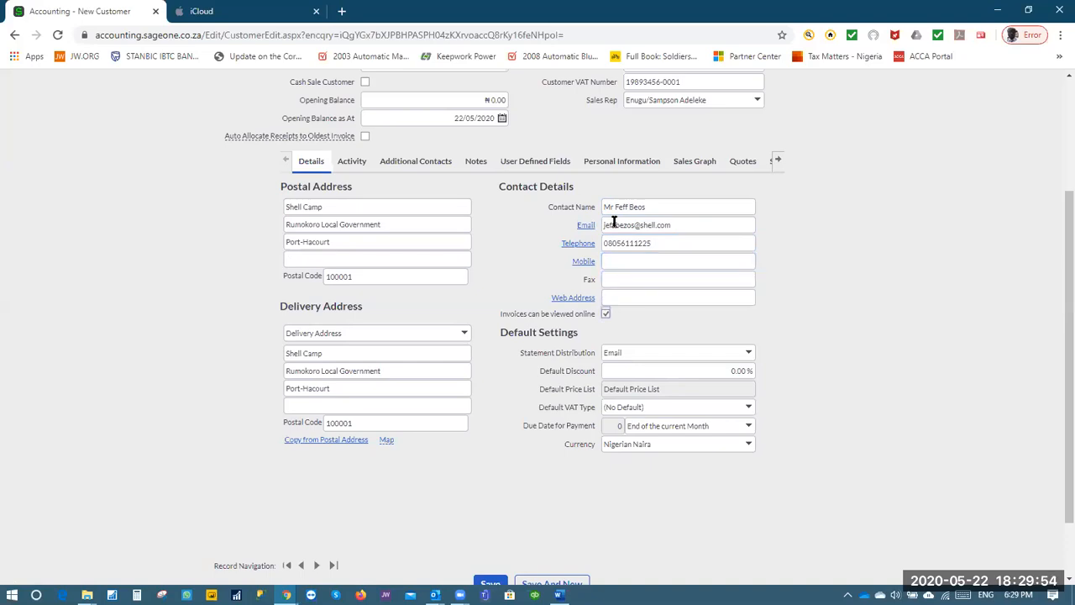
Replace the contact e-mail with a different company e-mail address
left_click(724, 355)
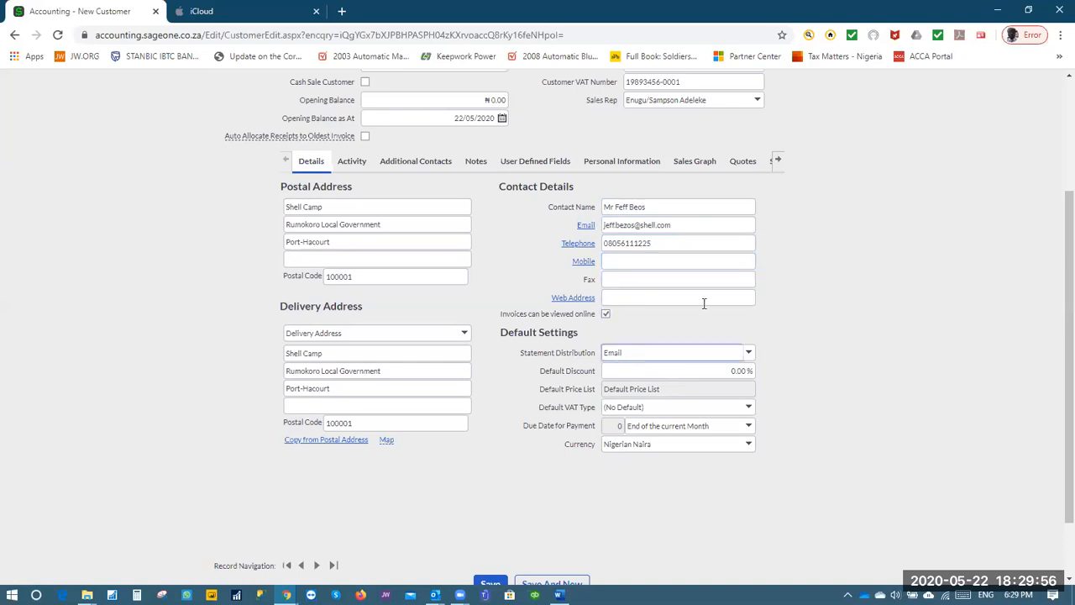
triple_click(685, 226)
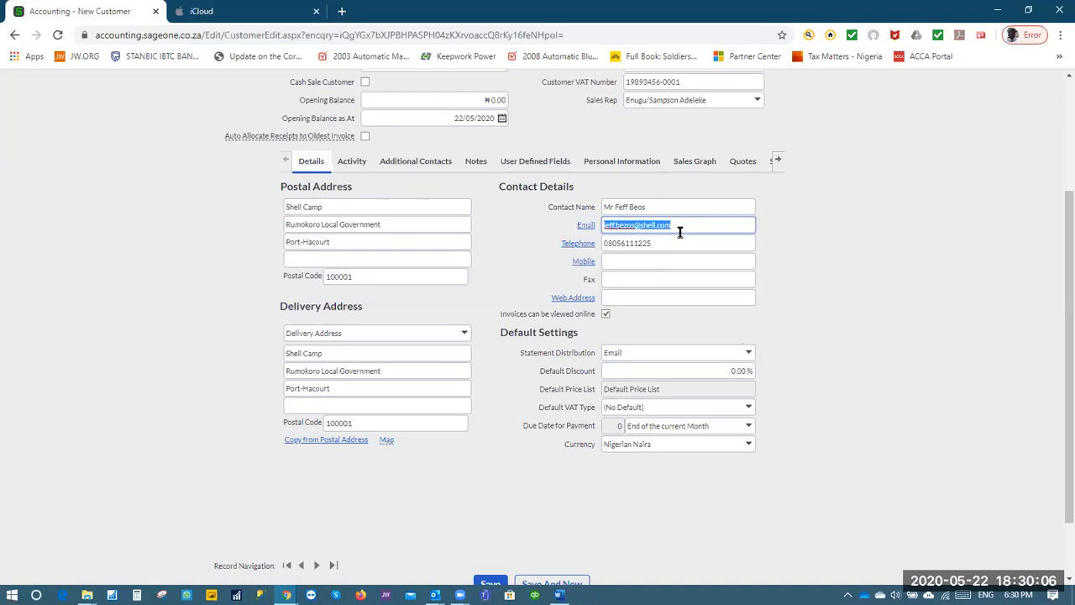
left_click(738, 371)
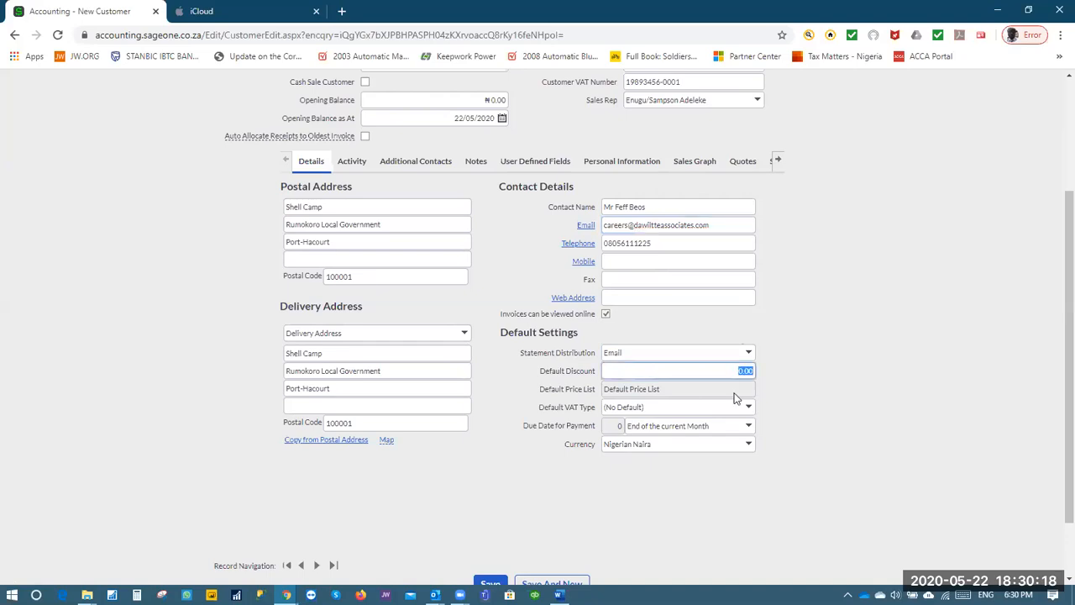
left_click(782, 353)
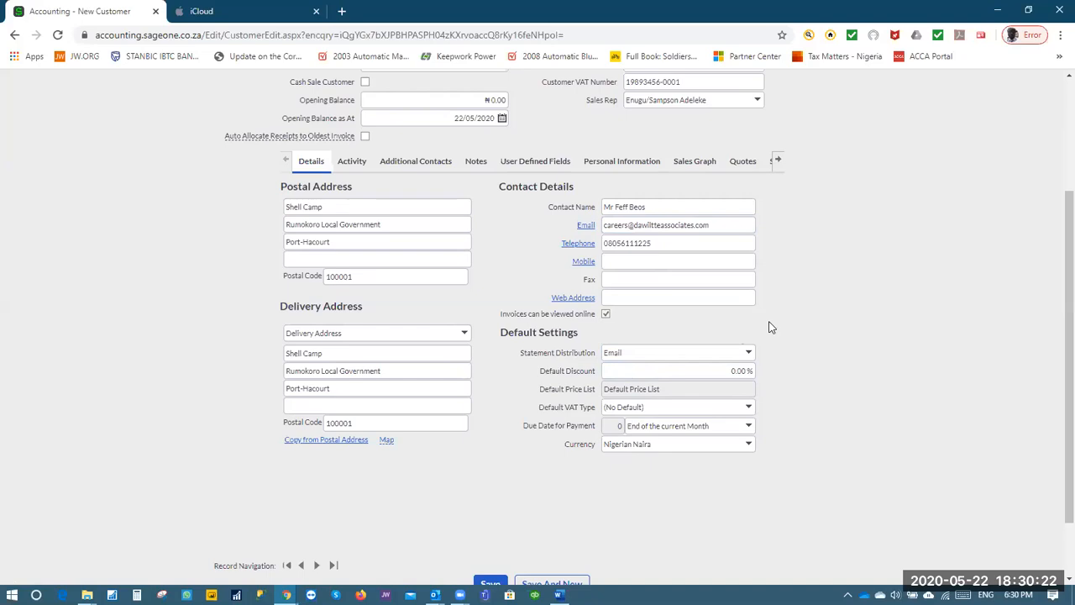
left_click(738, 370)
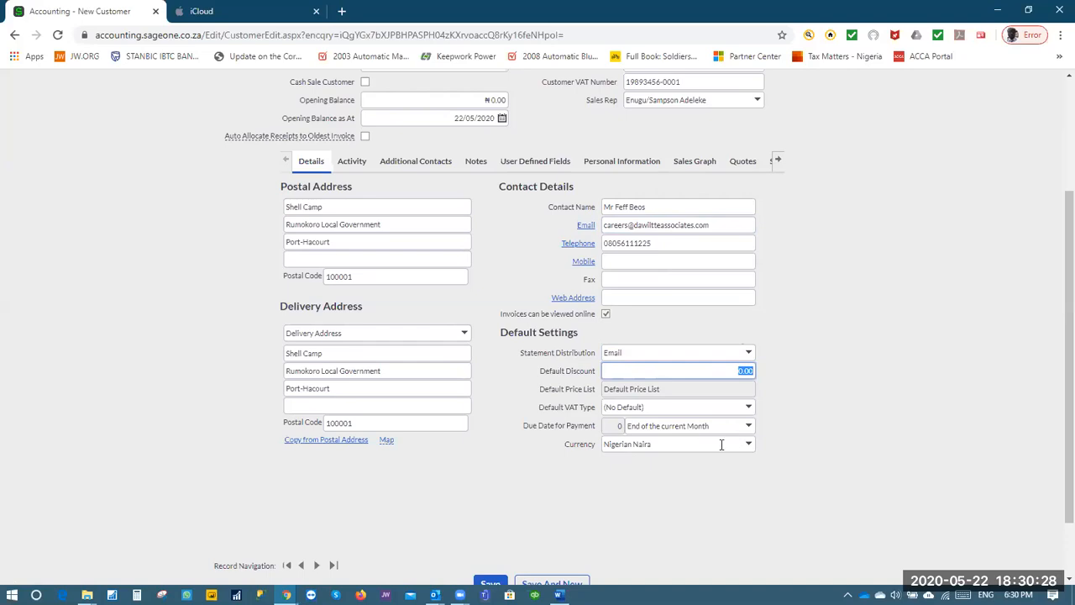
left_click(748, 449)
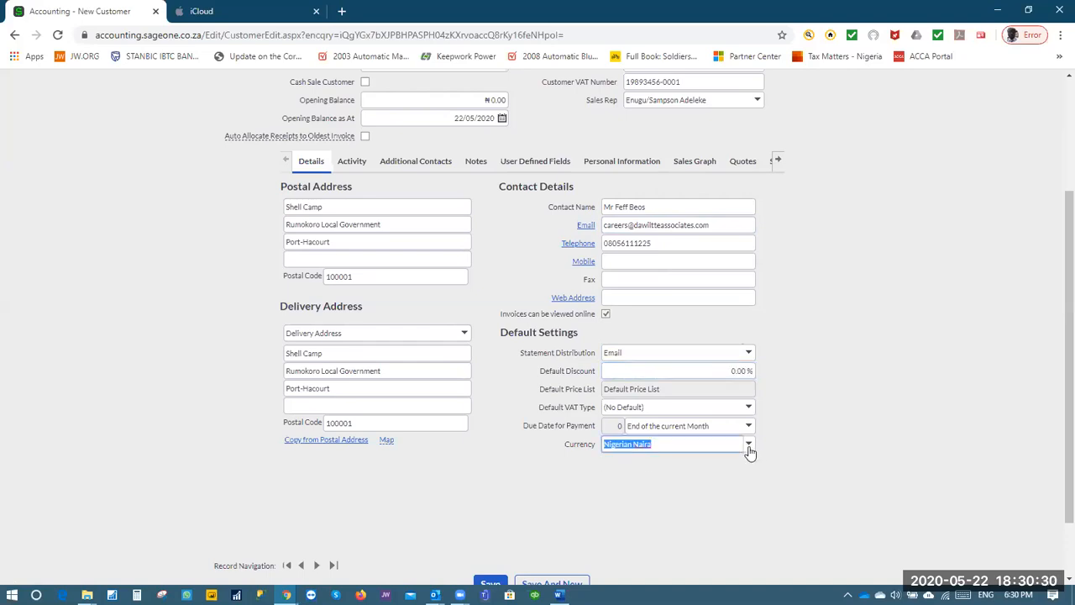
left_click(748, 446)
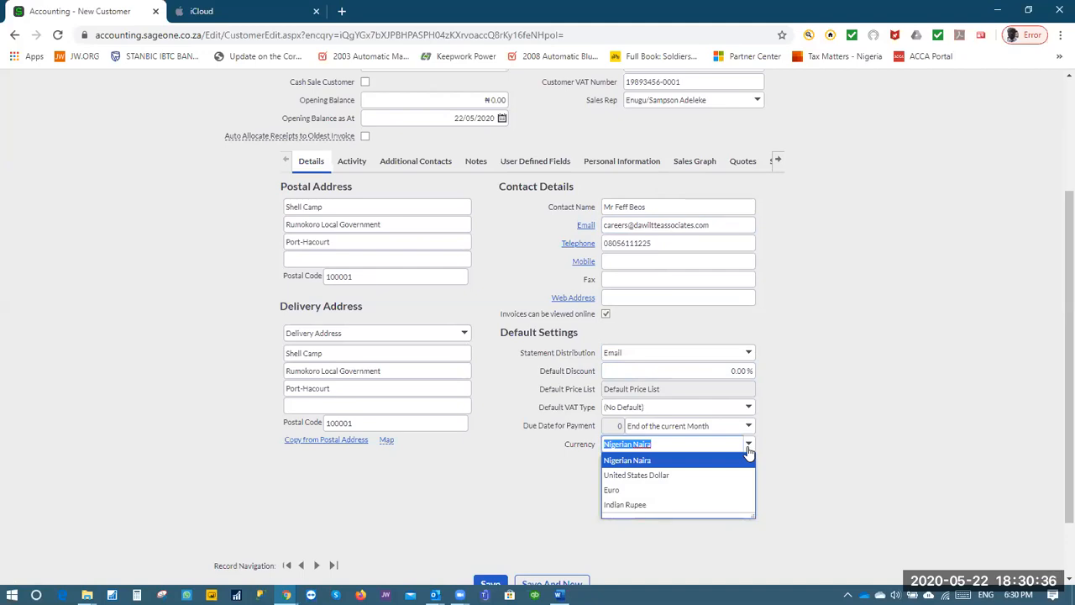
left_click(748, 449)
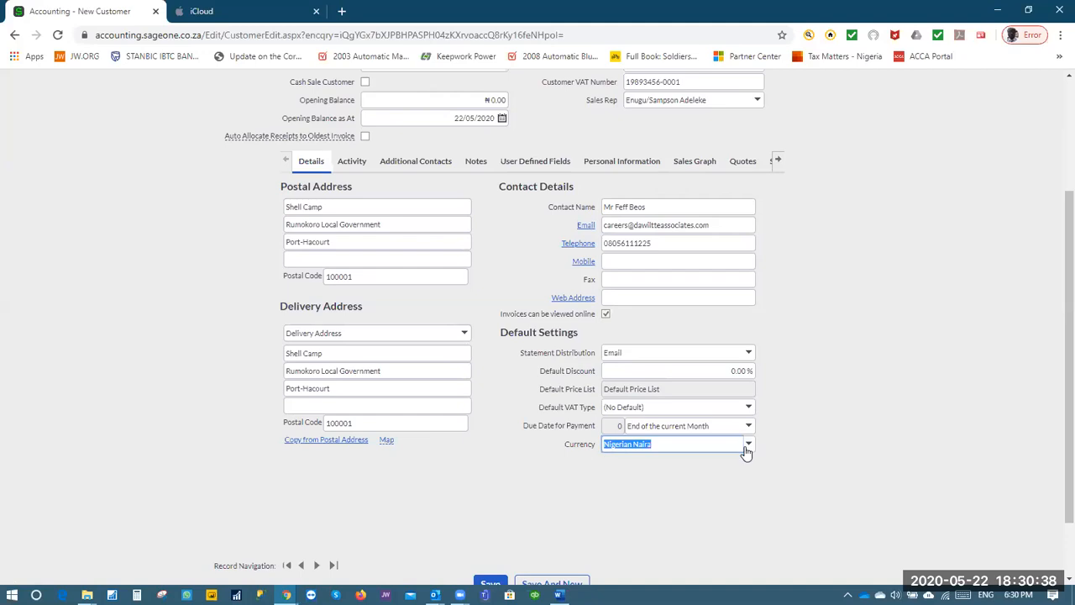
left_click(689, 474)
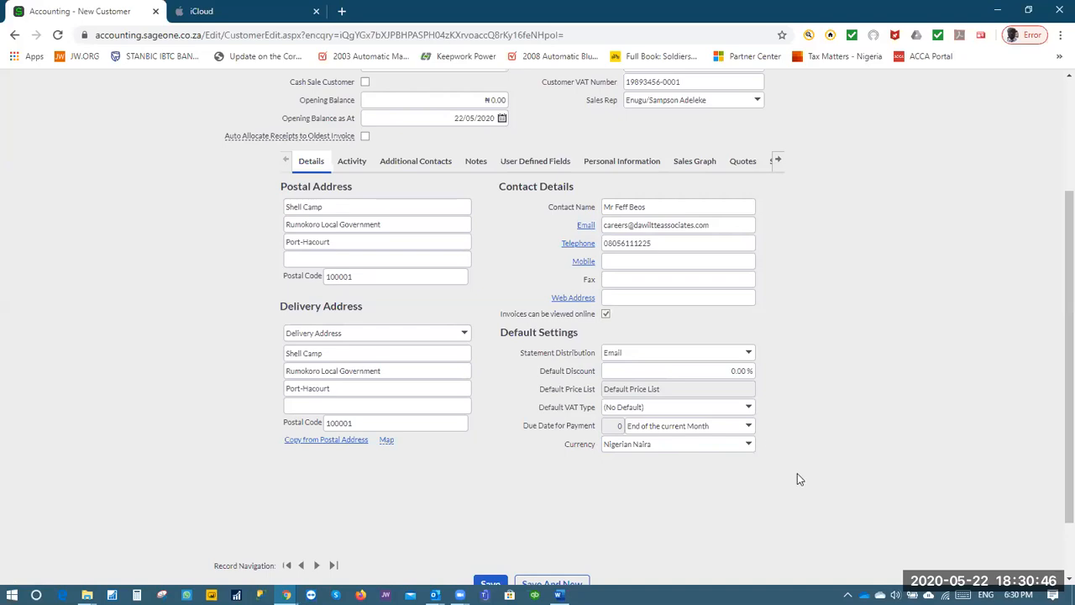
Look through the Additional Contacts, Notes, User Defined Fields, Invoices and Report Layouts sections
scroll(638, 533, "up", 3)
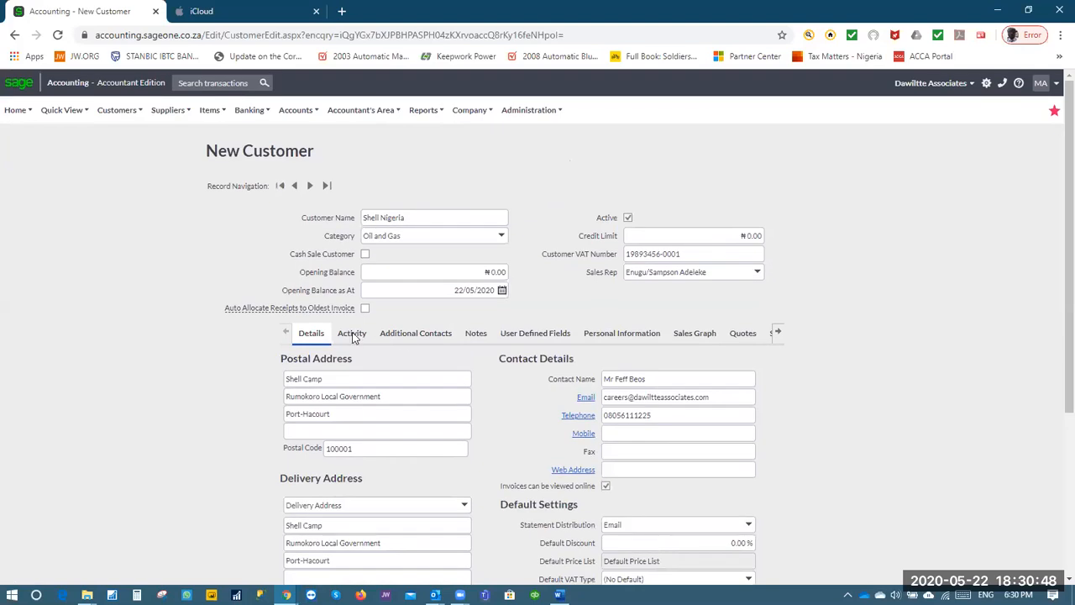
left_click(416, 332)
left_click(475, 334)
left_click(535, 333)
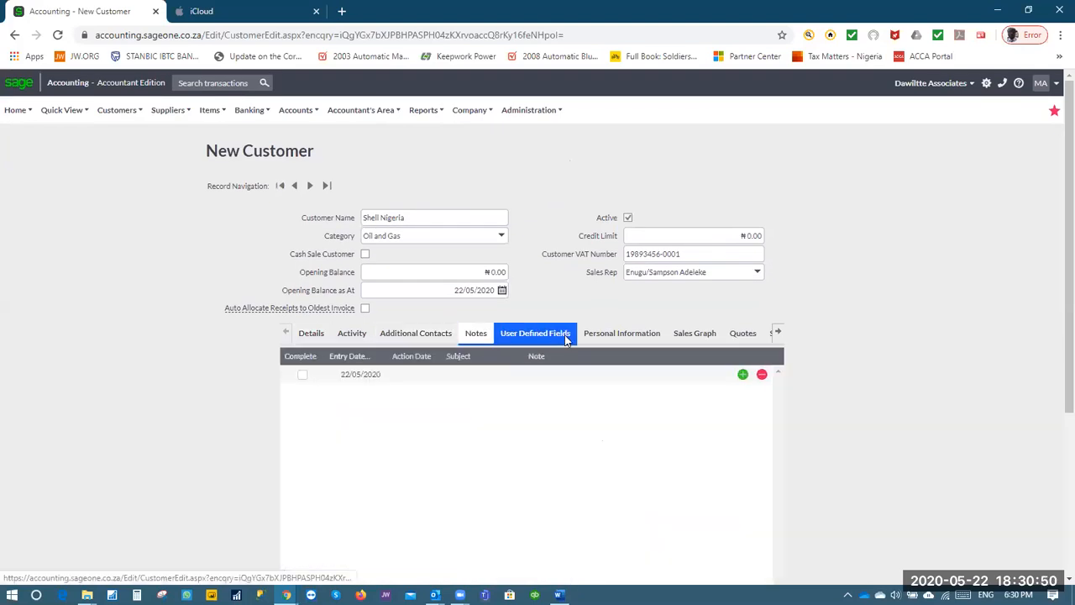
left_click(778, 332)
left_click(778, 334)
left_click(778, 333)
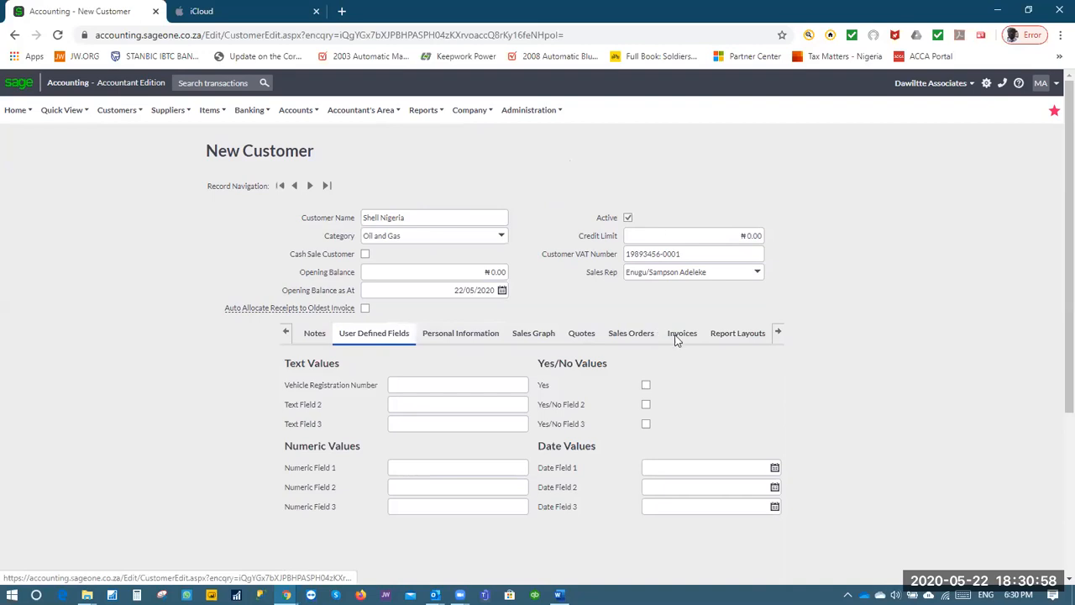
Save the Shell Nigeria customer record
scroll(862, 380, "down", 3)
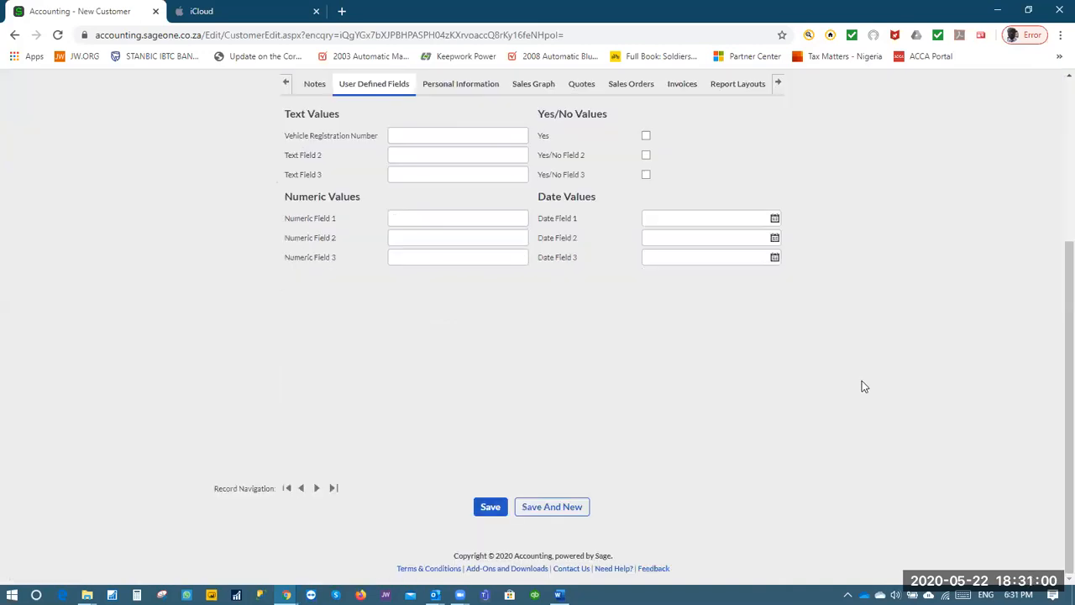
scroll(327, 468, "up", 3)
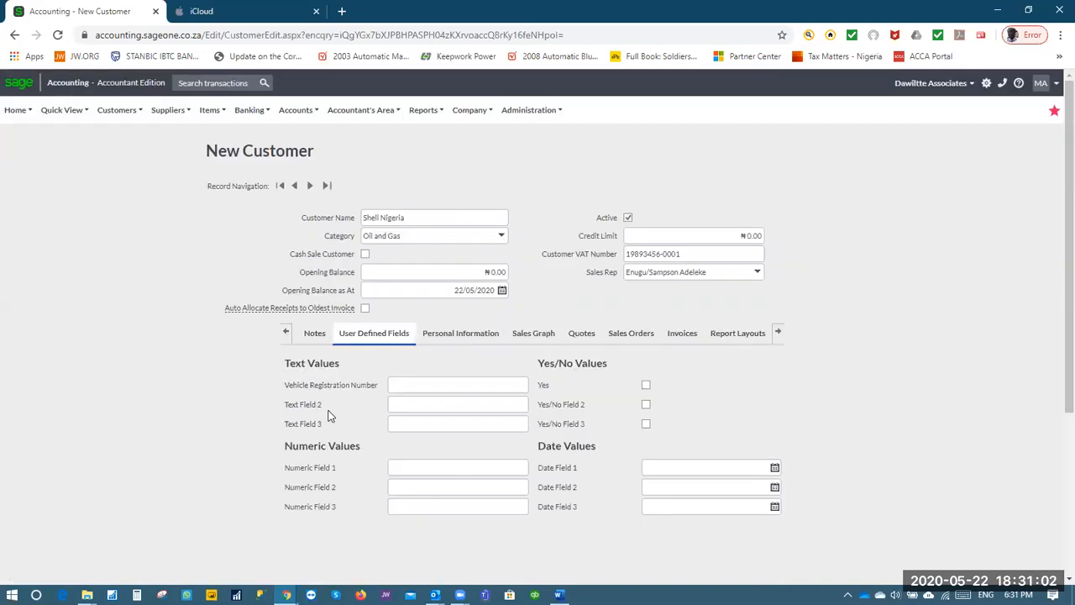
scroll(382, 420, "down", 3)
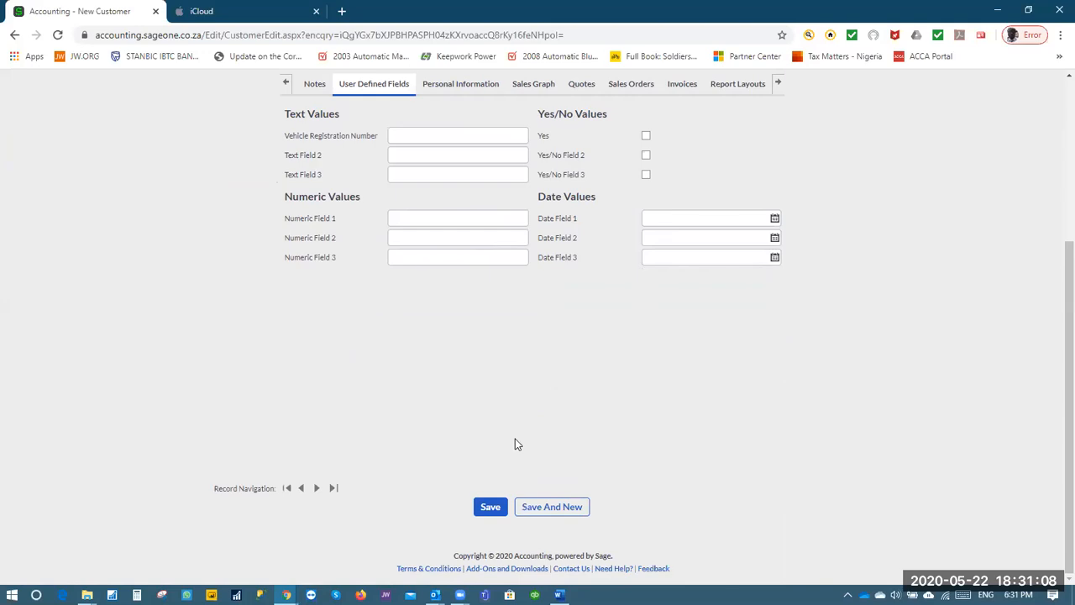
left_click(490, 509)
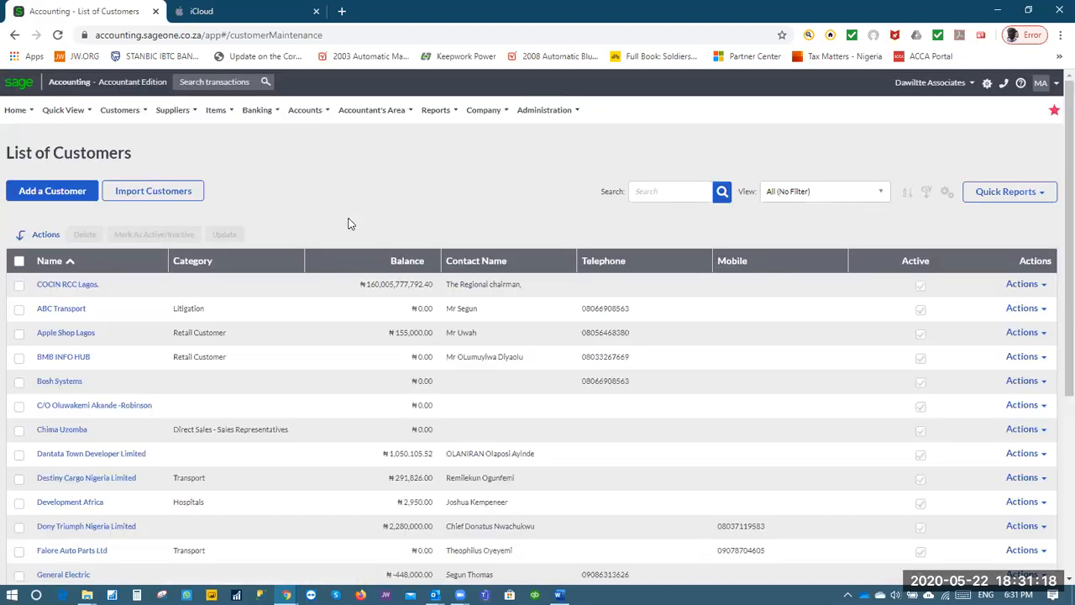
left_click(119, 110)
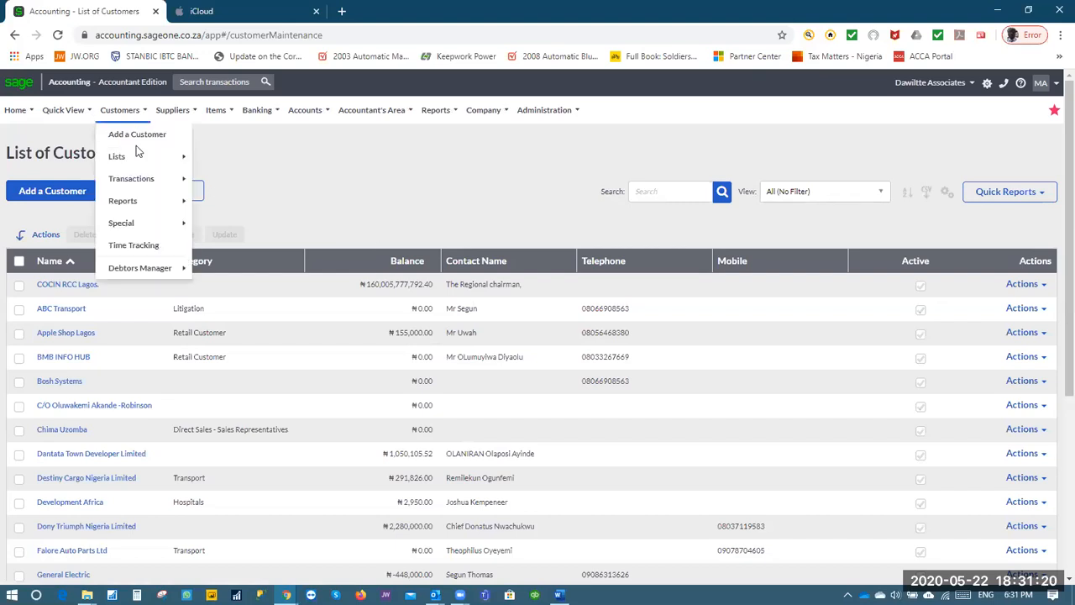
mouse_move(139, 164)
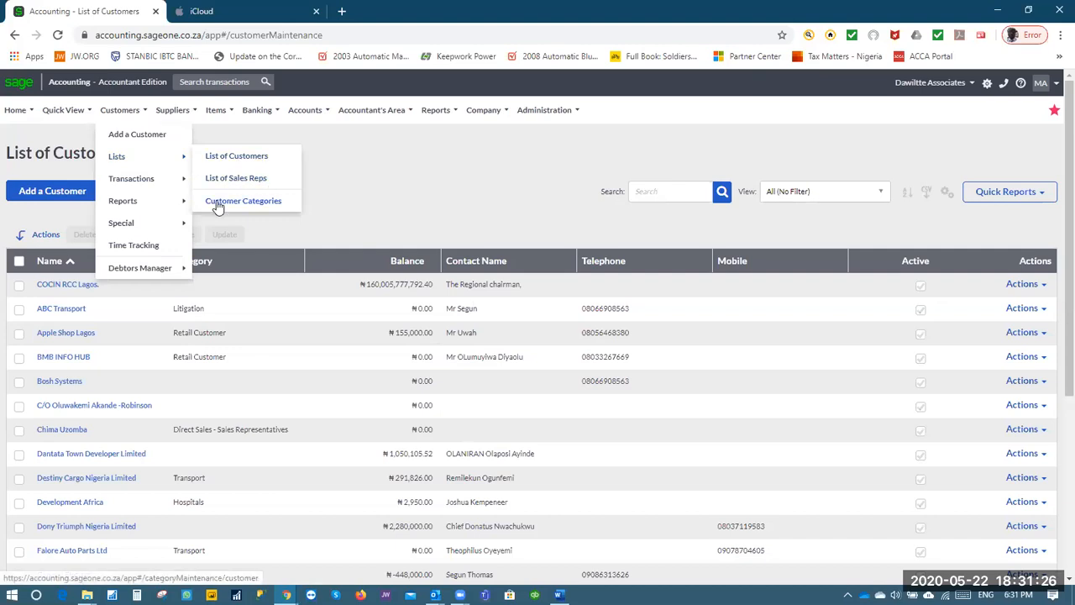
mouse_move(111, 117)
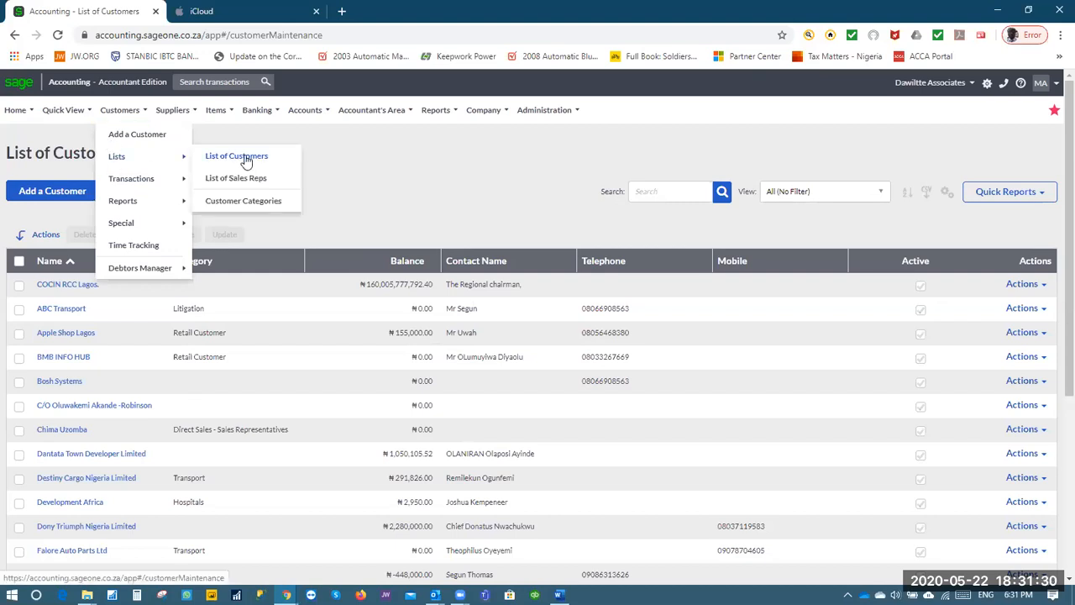
left_click(246, 160)
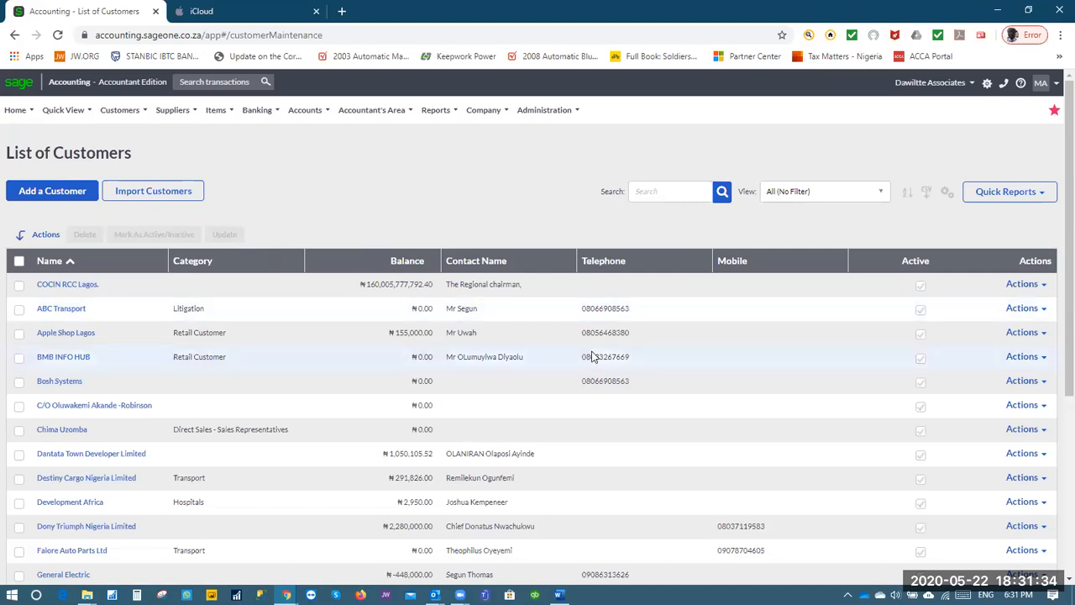
scroll(782, 341, "down", 3)
scroll(782, 341, "up", 5)
left_click(119, 110)
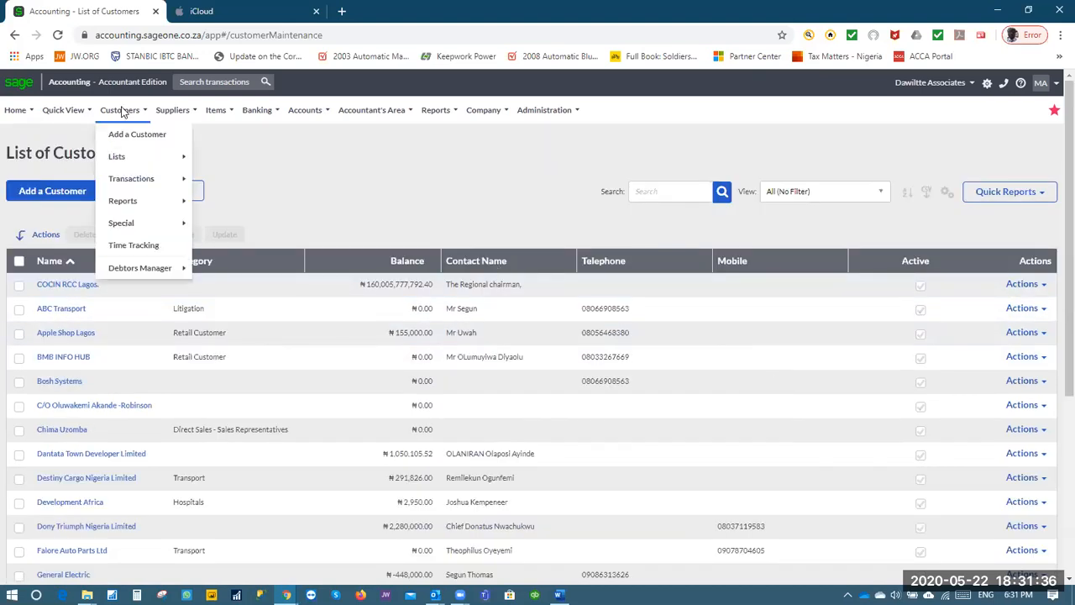
mouse_move(134, 157)
left_click(236, 180)
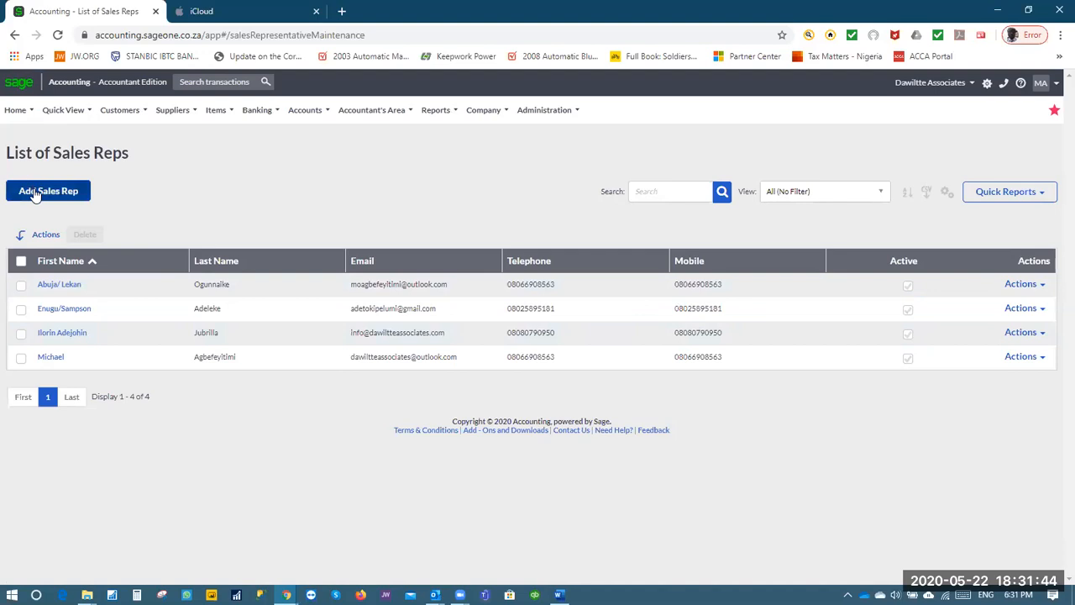
mouse_move(121, 114)
mouse_move(175, 160)
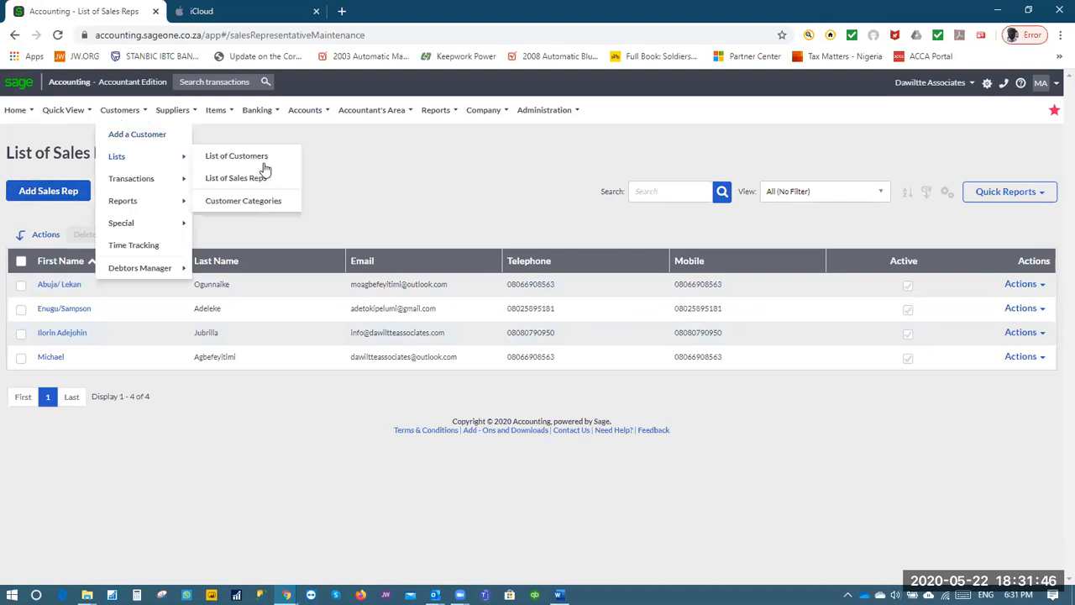
left_click(262, 158)
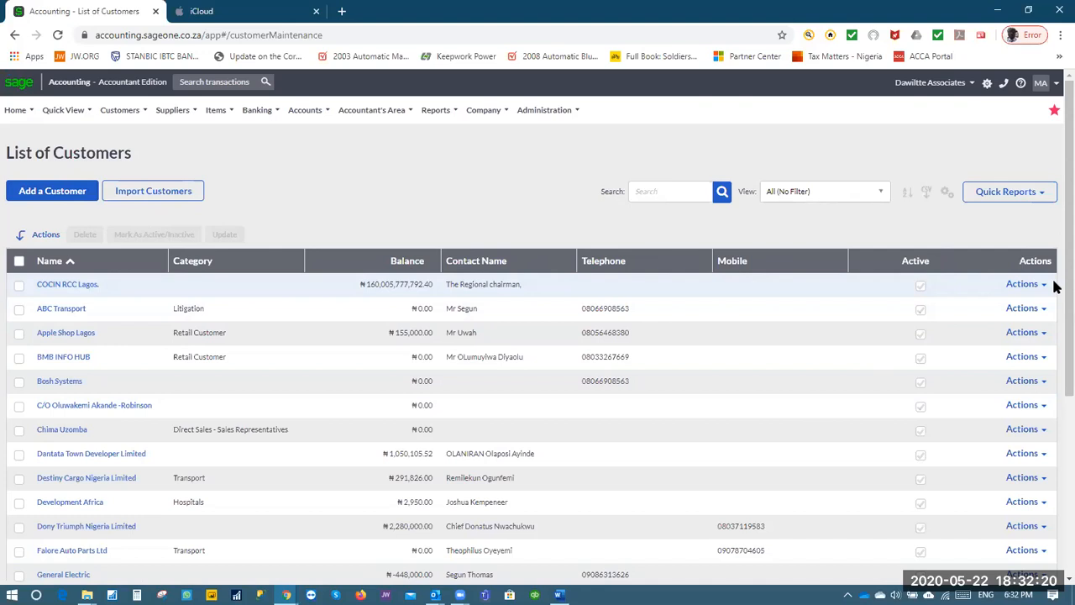
Keep the customer list unfiltered and show the Actions menu for COCIN RCC Lagos
left_click(880, 193)
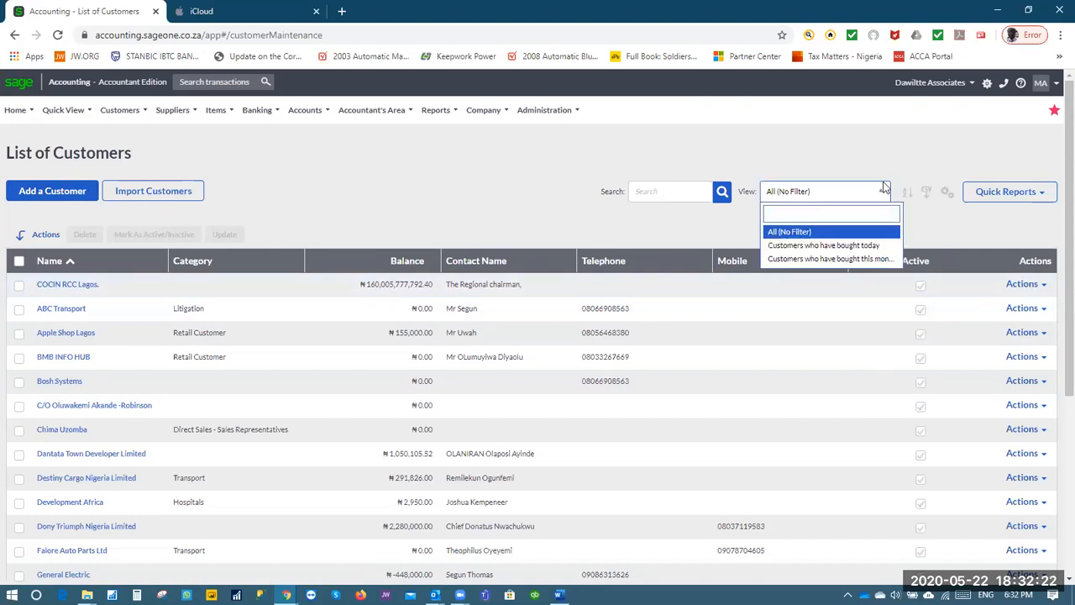
left_click(882, 168)
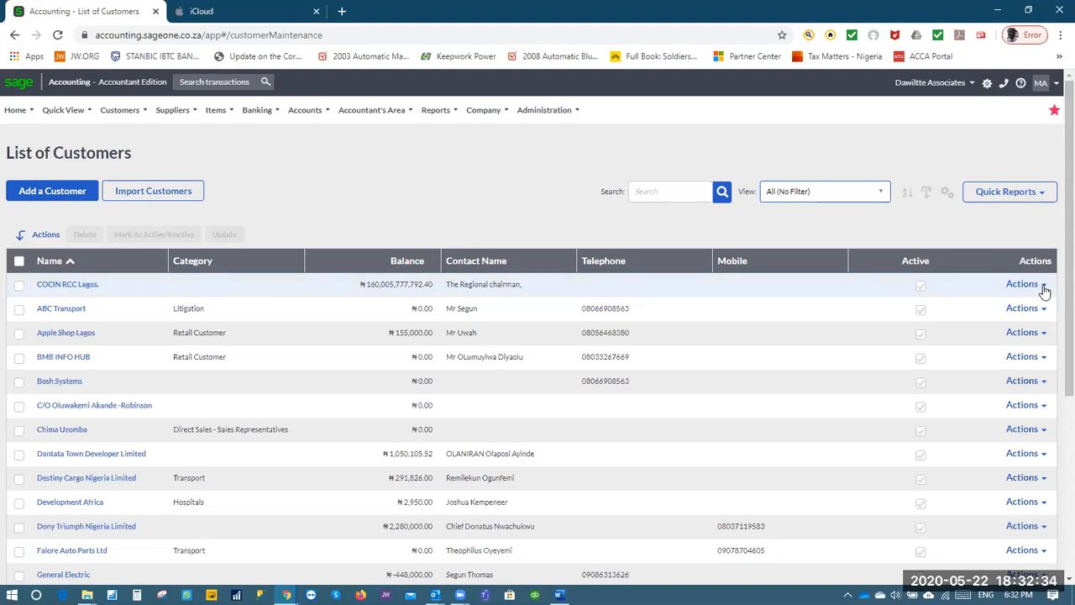
left_click(1044, 287)
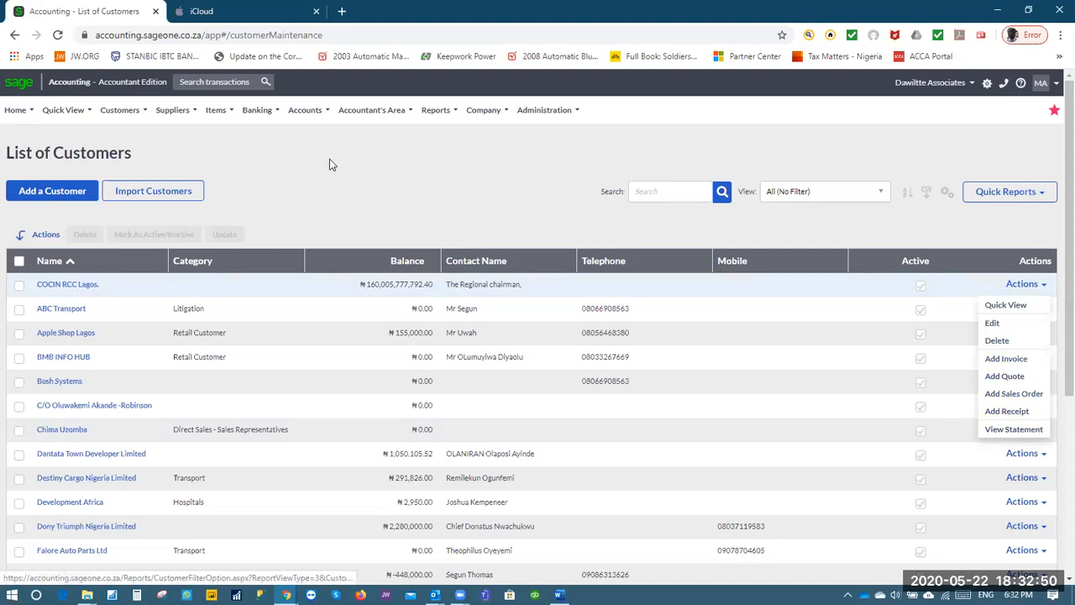
mouse_move(305, 110)
left_click(141, 214)
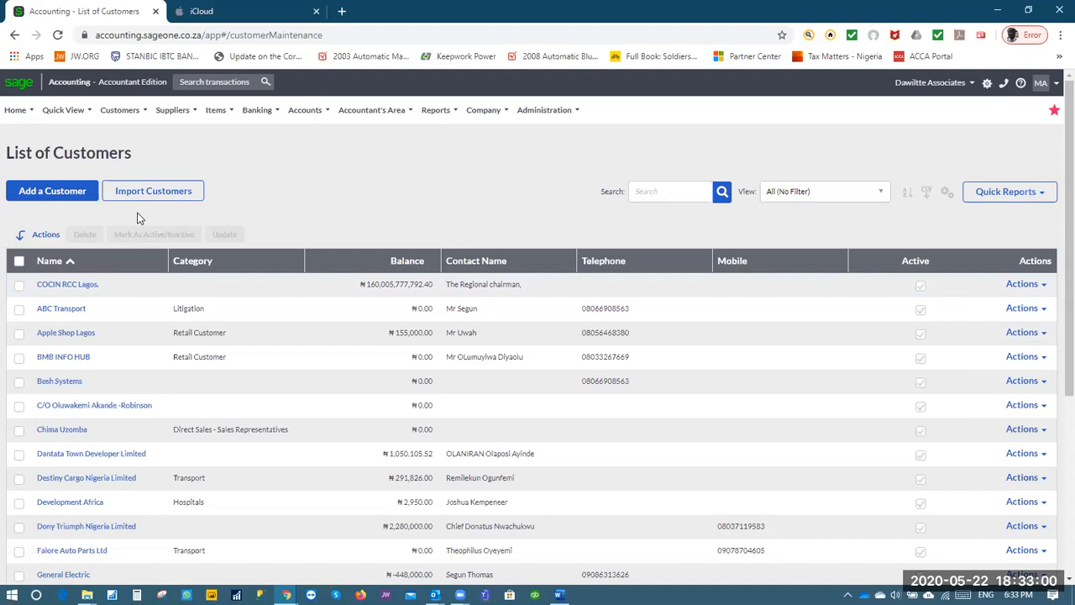
left_click(1044, 286)
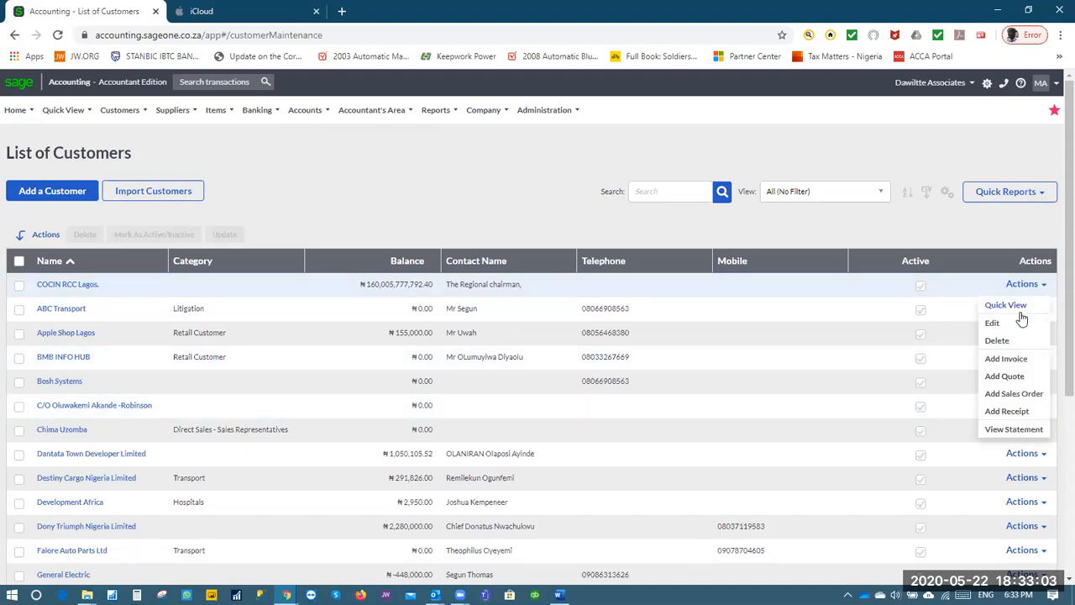
Add sales order SO0000001 for COCIN RCC Lagos and step through the getting-started tips
left_click(1026, 400)
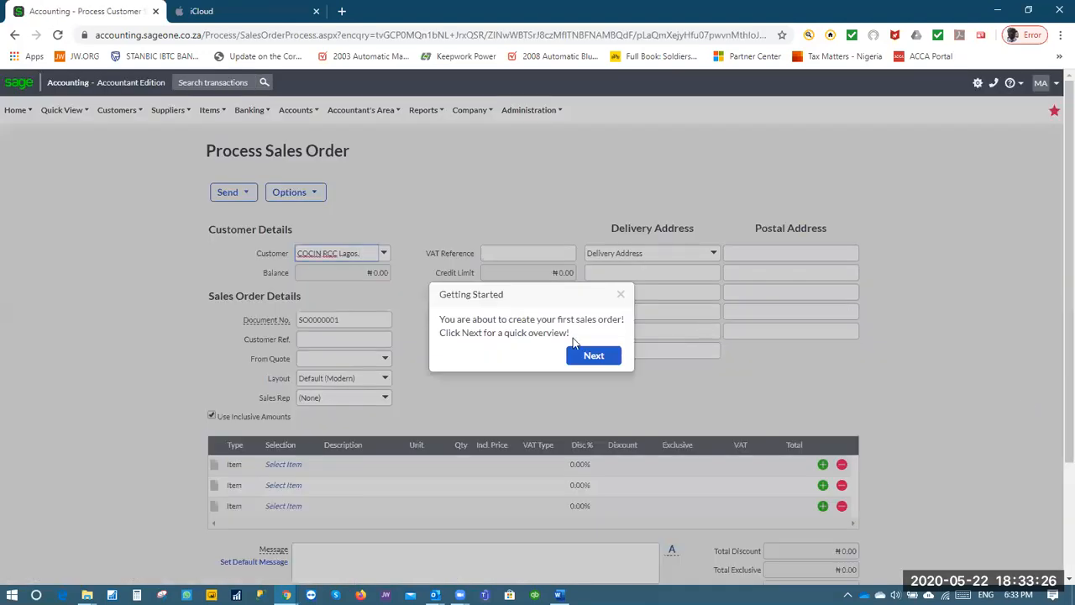
left_click(606, 359)
left_click(608, 384)
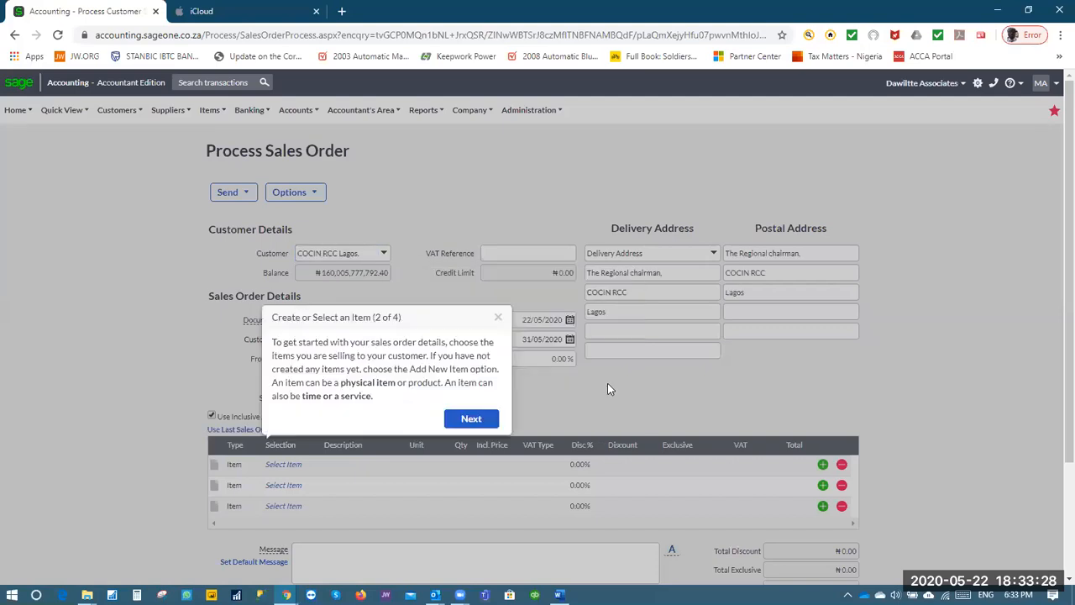
left_click(471, 420)
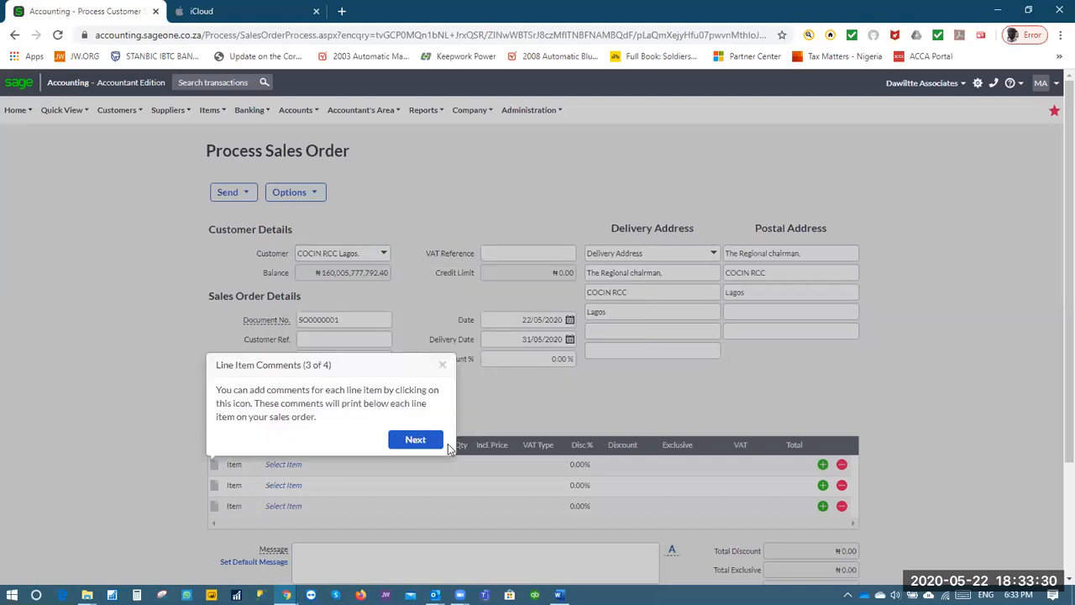
left_click(424, 440)
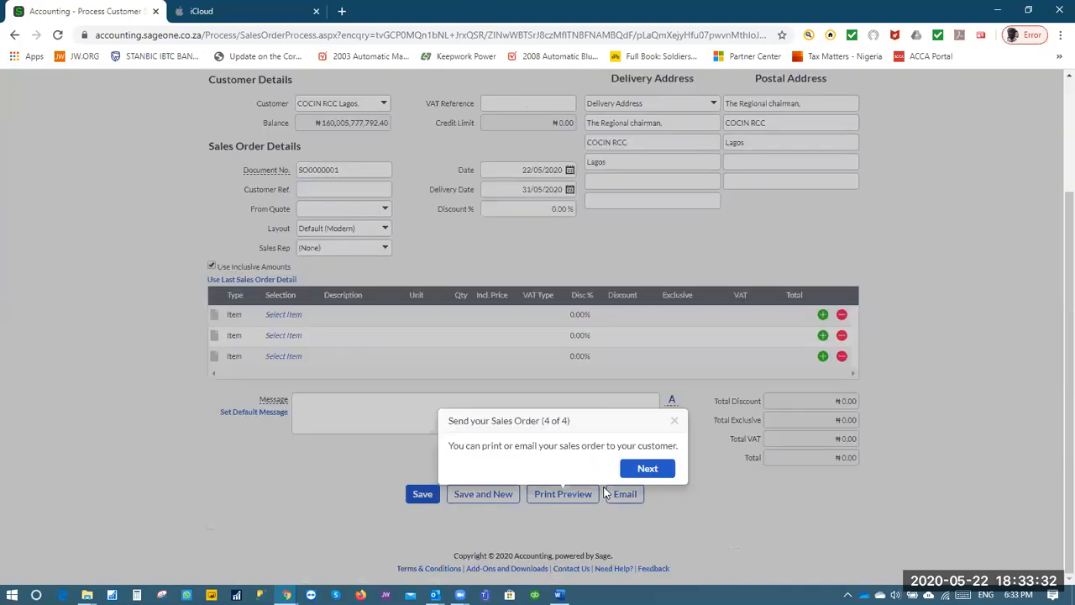
left_click(643, 466)
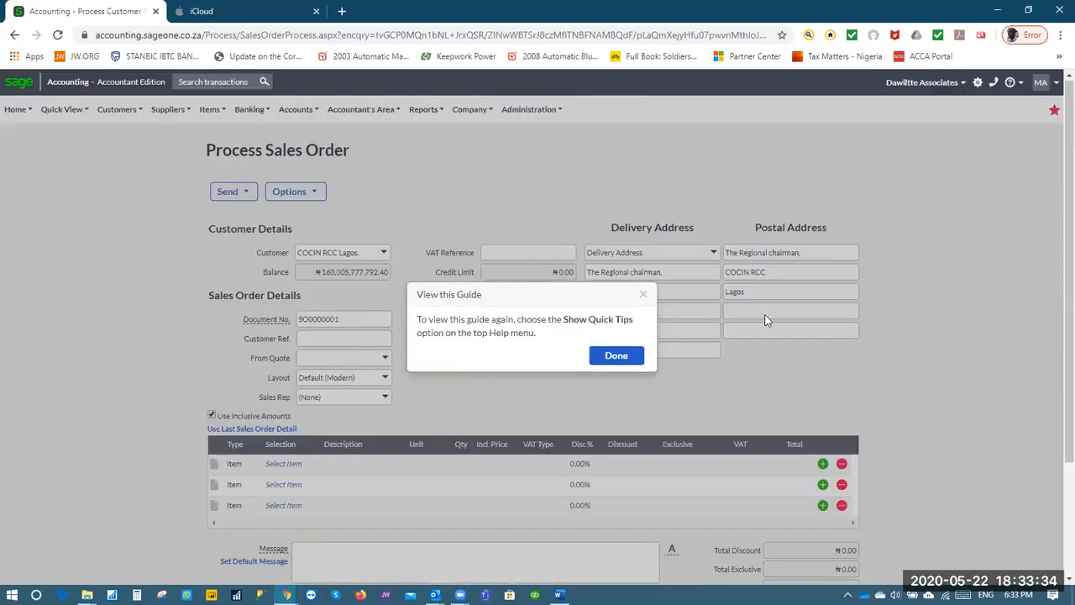
left_click(618, 356)
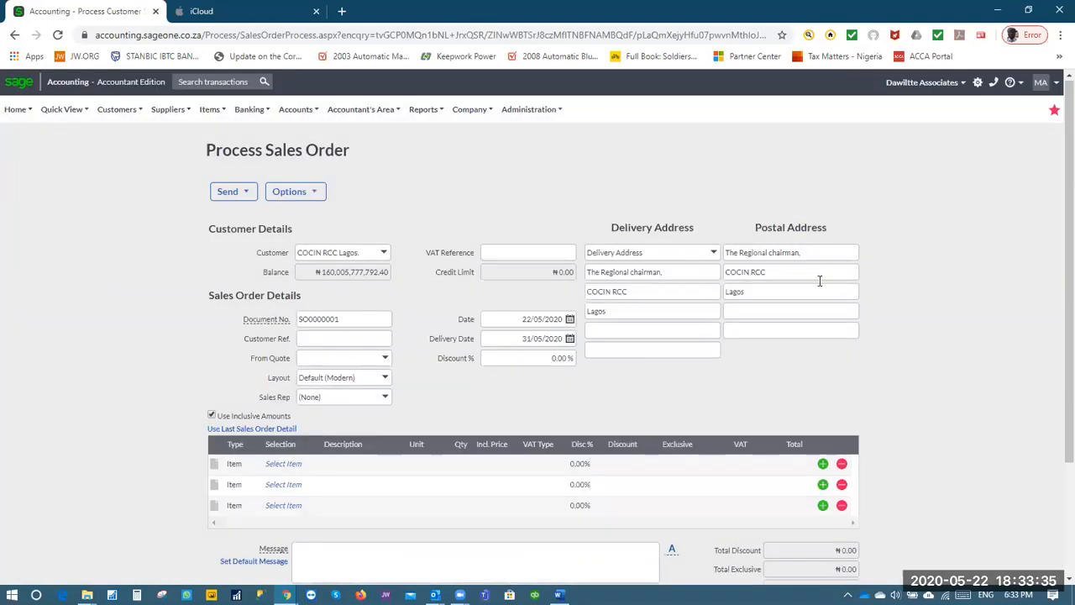
left_click(118, 112)
mouse_move(144, 175)
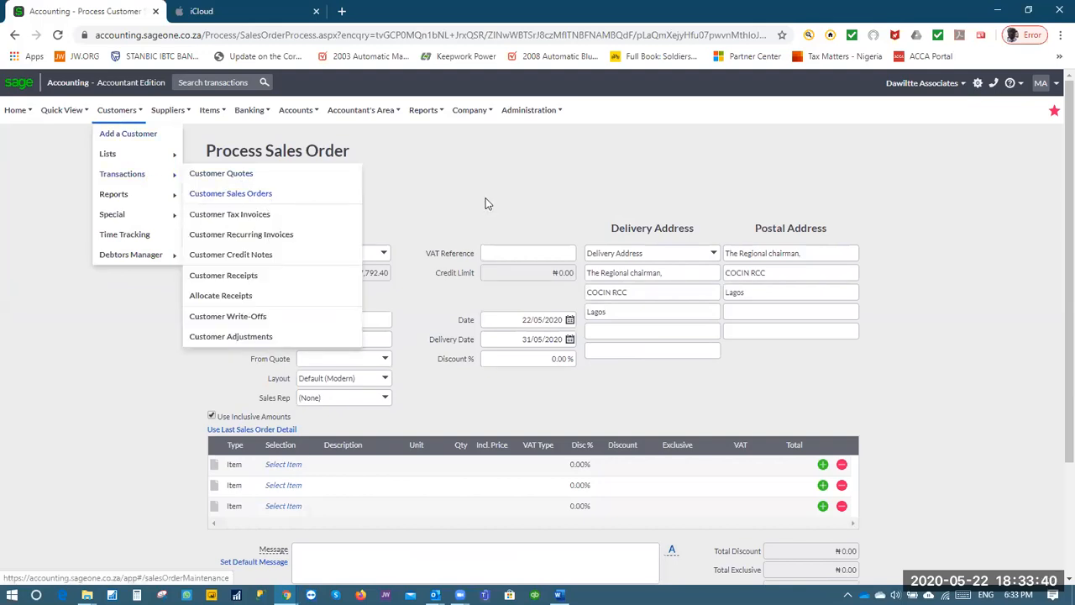
left_click(383, 359)
left_click(424, 299)
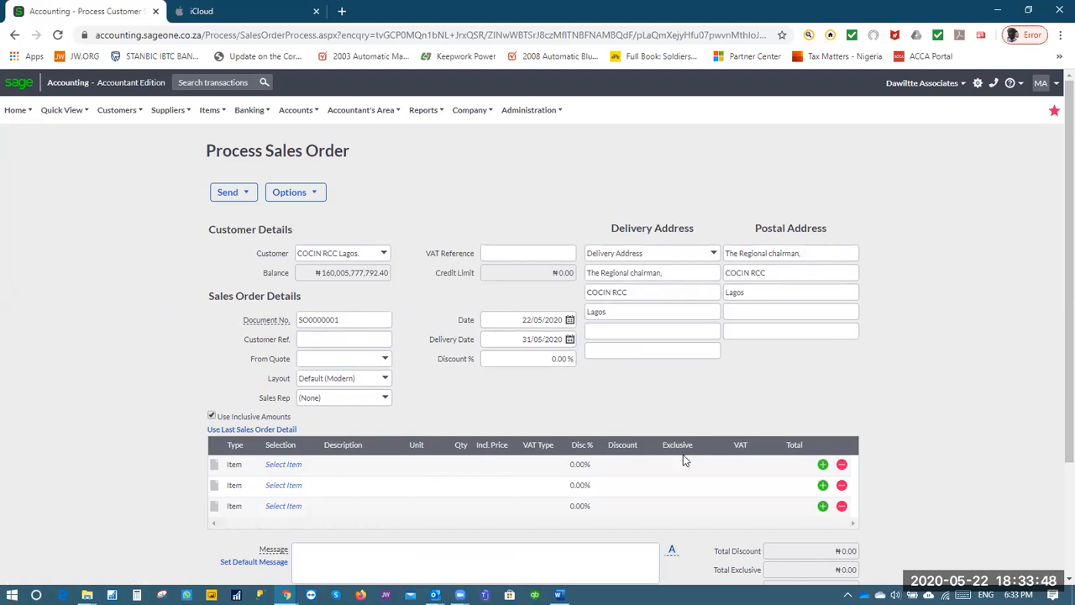
left_click(240, 464)
left_click(283, 464)
left_click(310, 463)
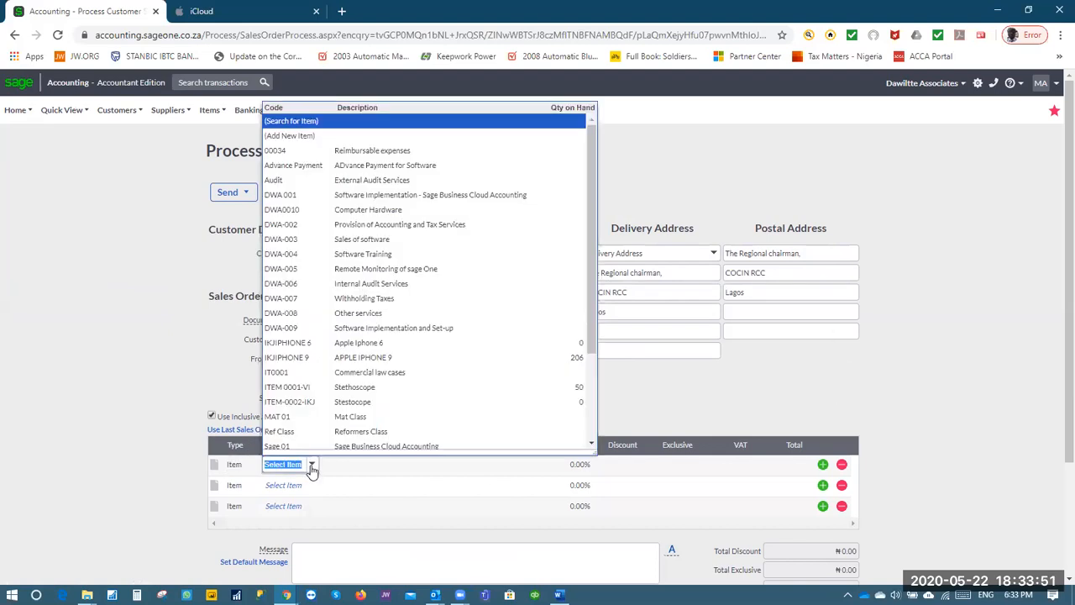
left_click(373, 358)
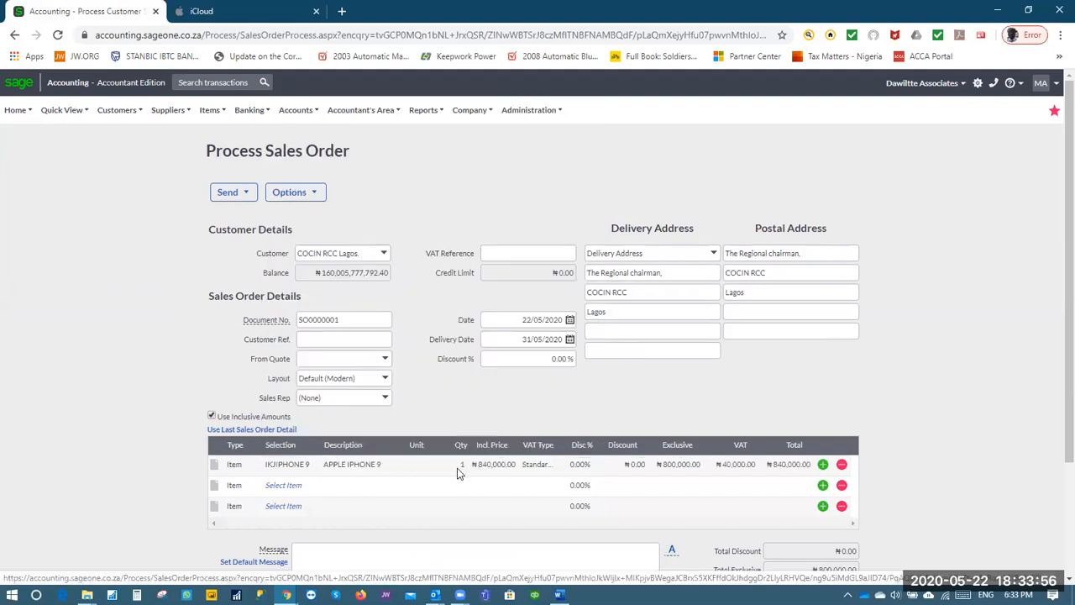
left_click(458, 463)
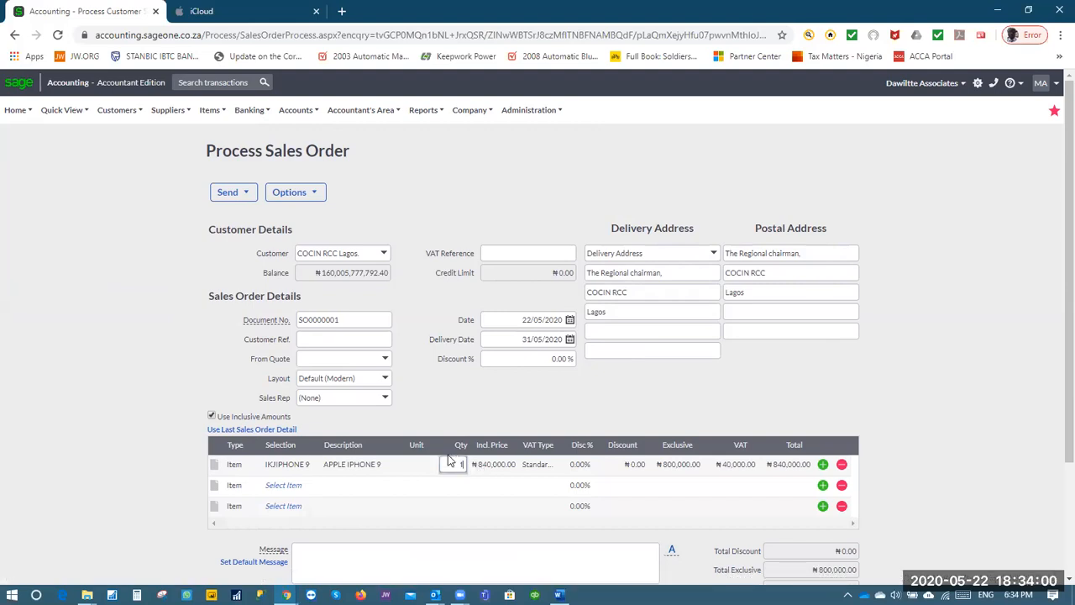
type("50")
key("Tab")
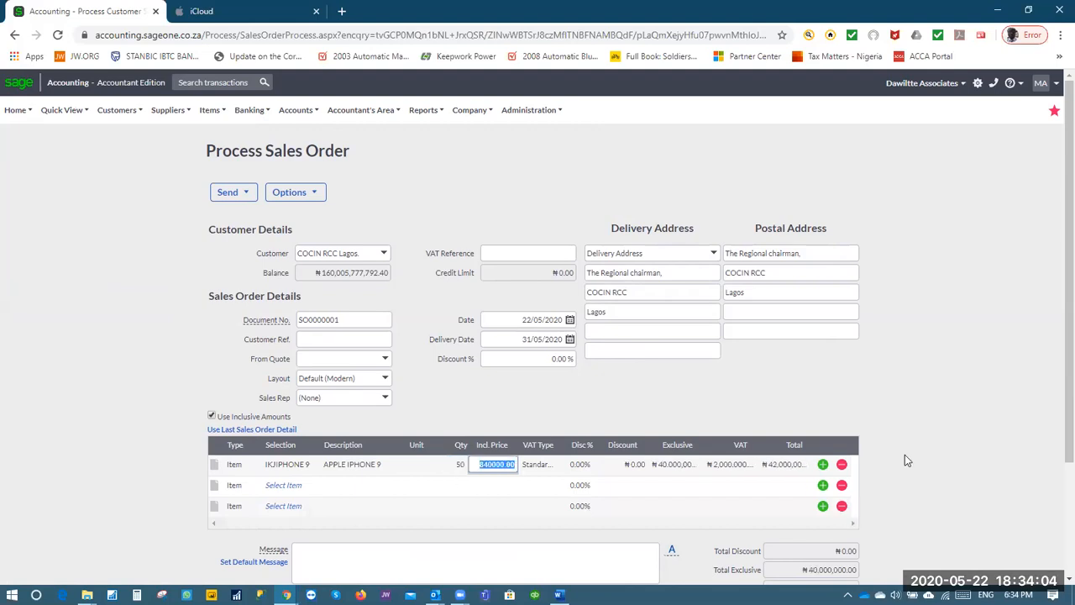
scroll(906, 455, "down", 2)
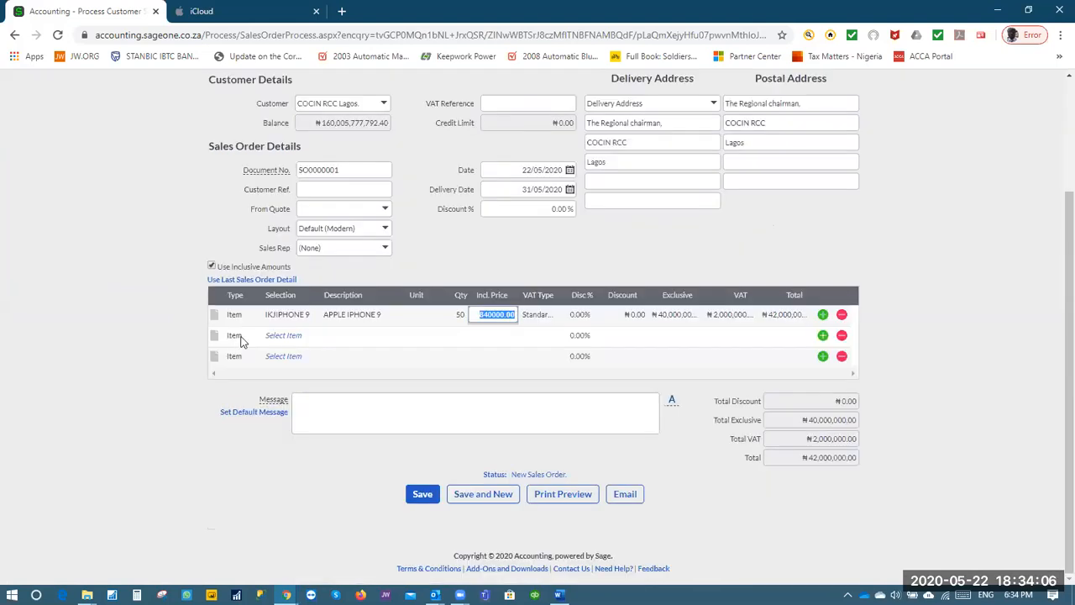
left_click(284, 336)
left_click(312, 335)
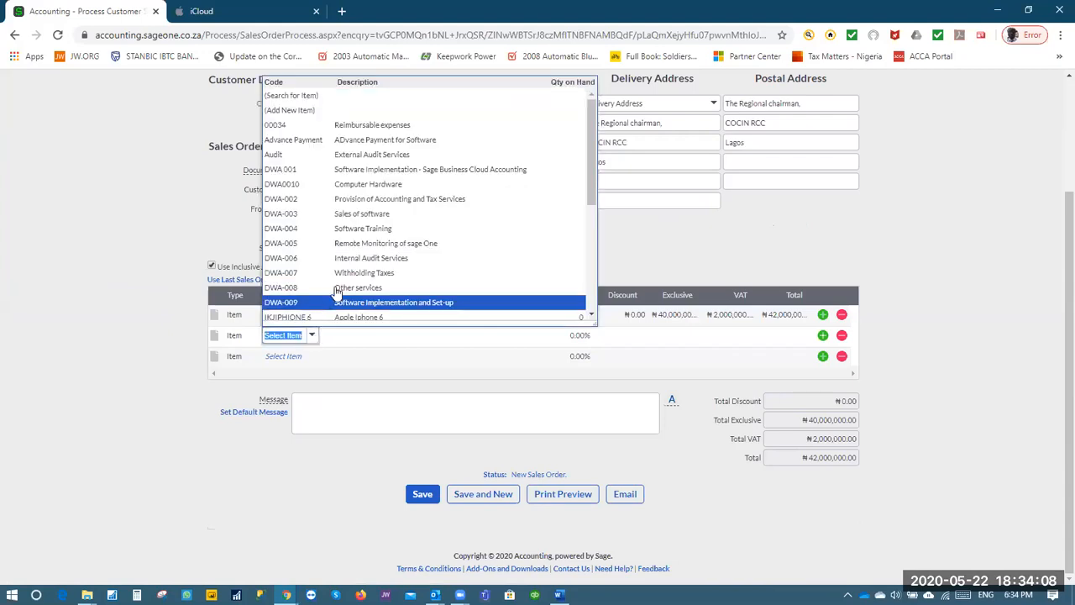
scroll(372, 295, "down", 3)
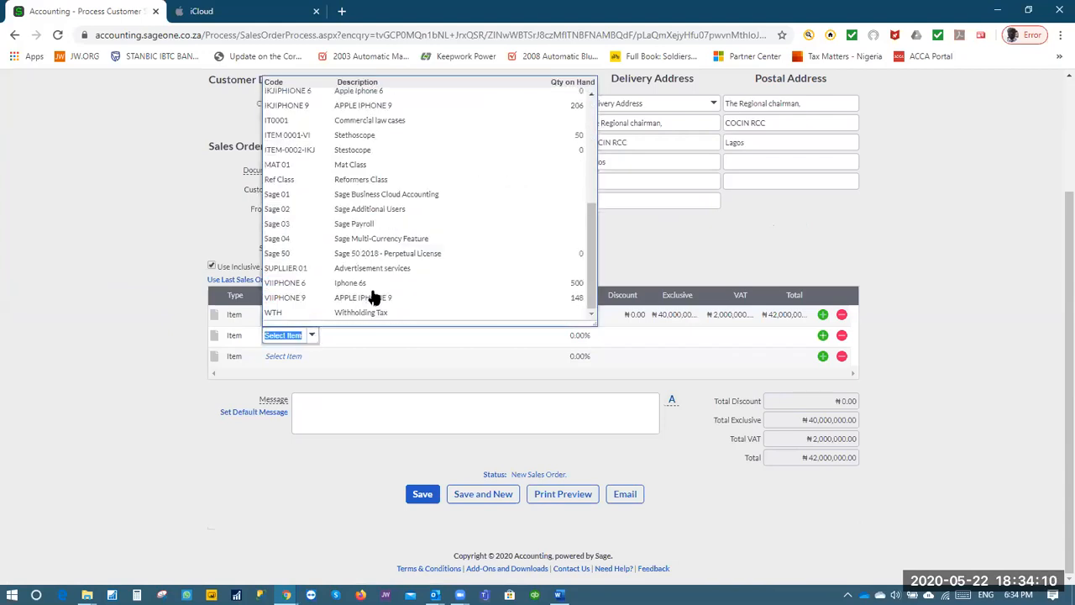
left_click(384, 282)
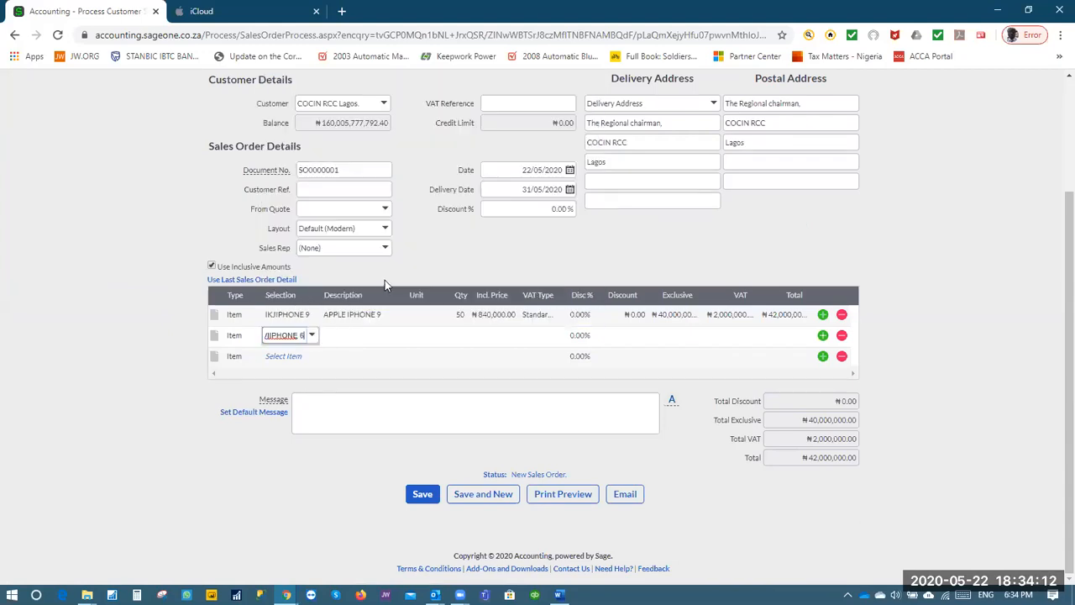
left_click(465, 340)
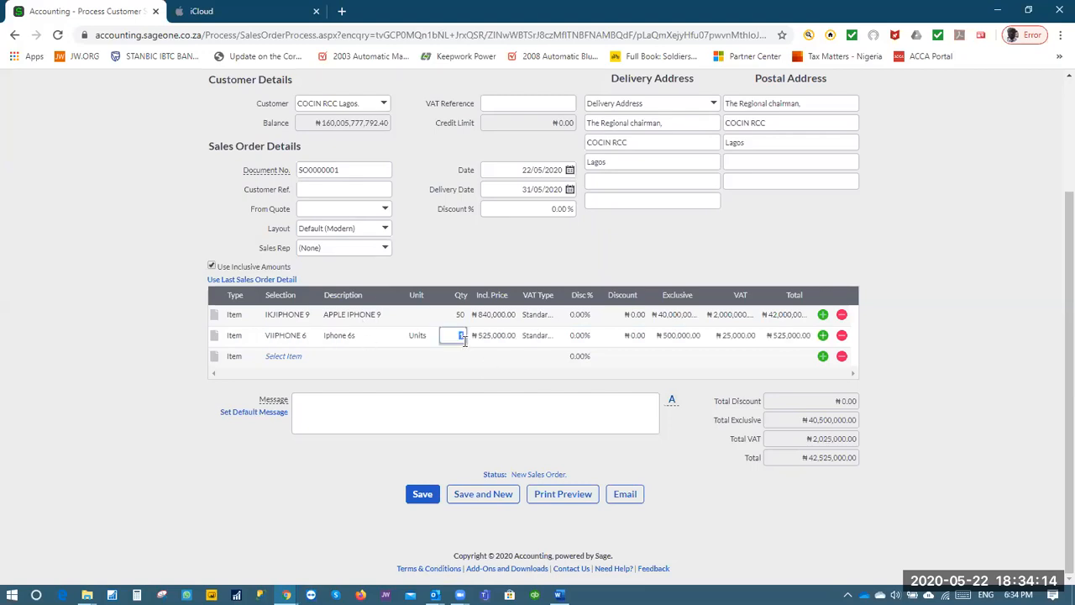
type("20")
key("Tab")
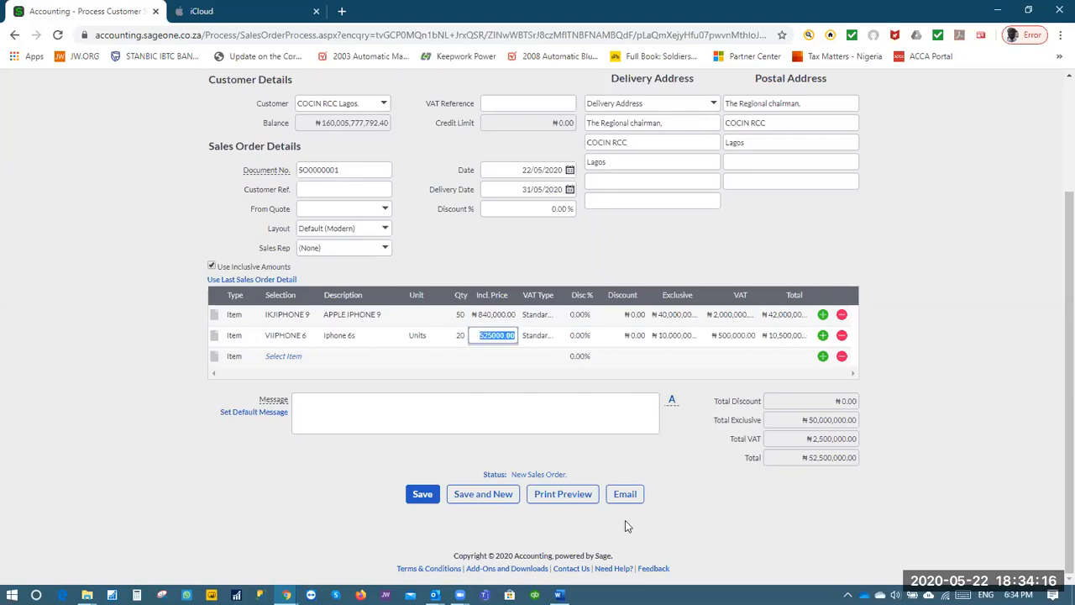
left_click(782, 498)
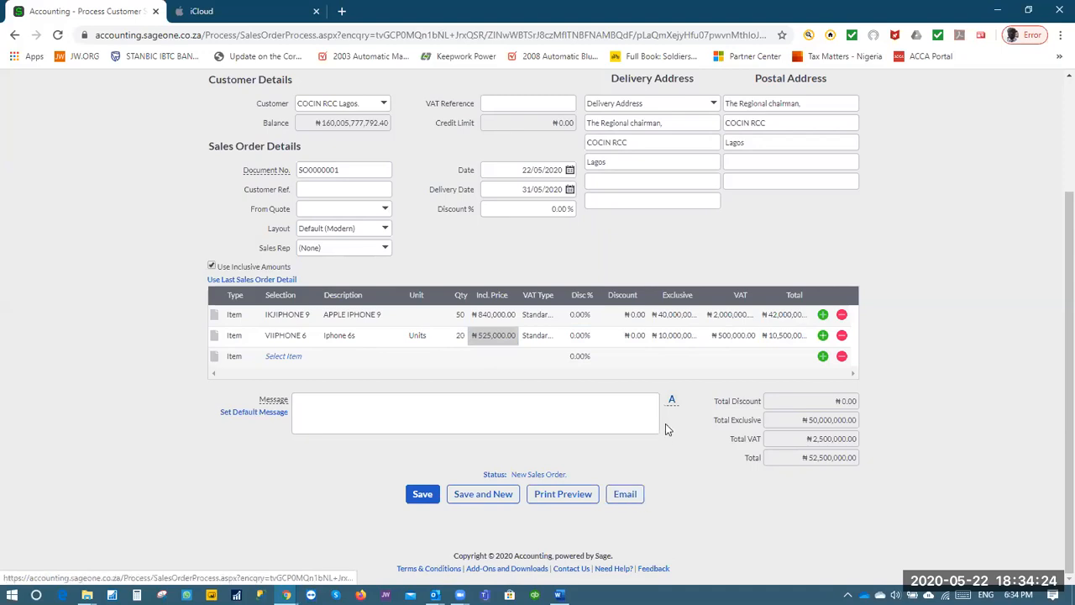
scroll(588, 395, "up", 2)
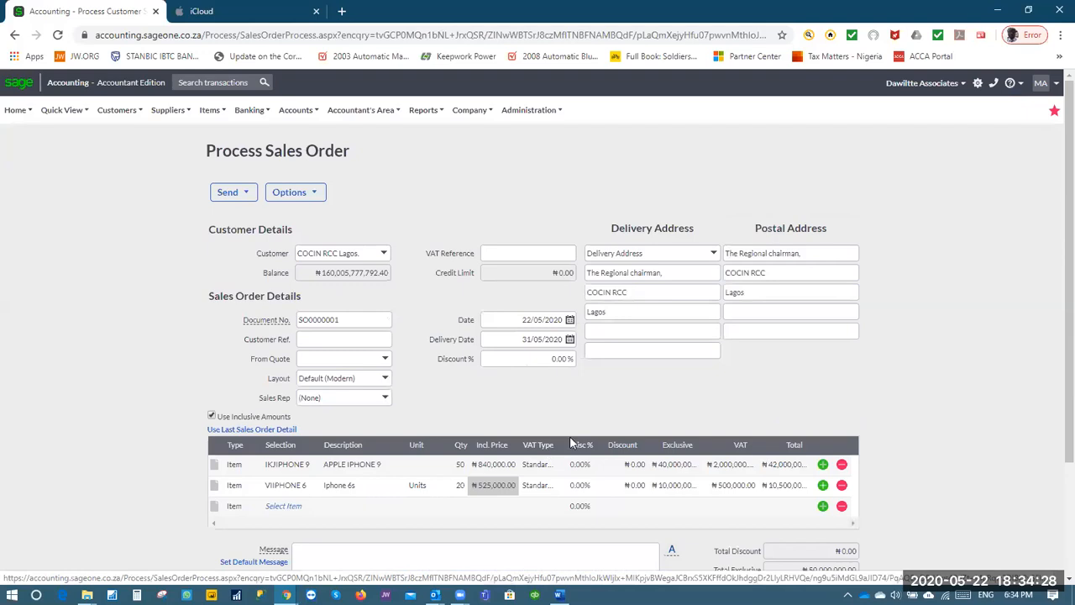
scroll(918, 344, "down", 2)
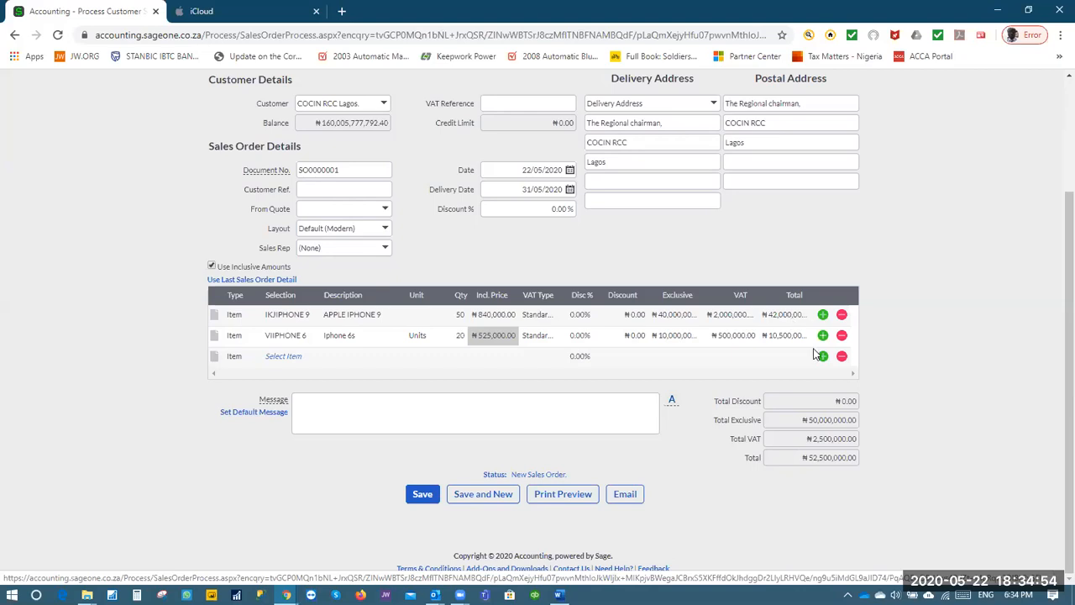
scroll(817, 356, "up", 2)
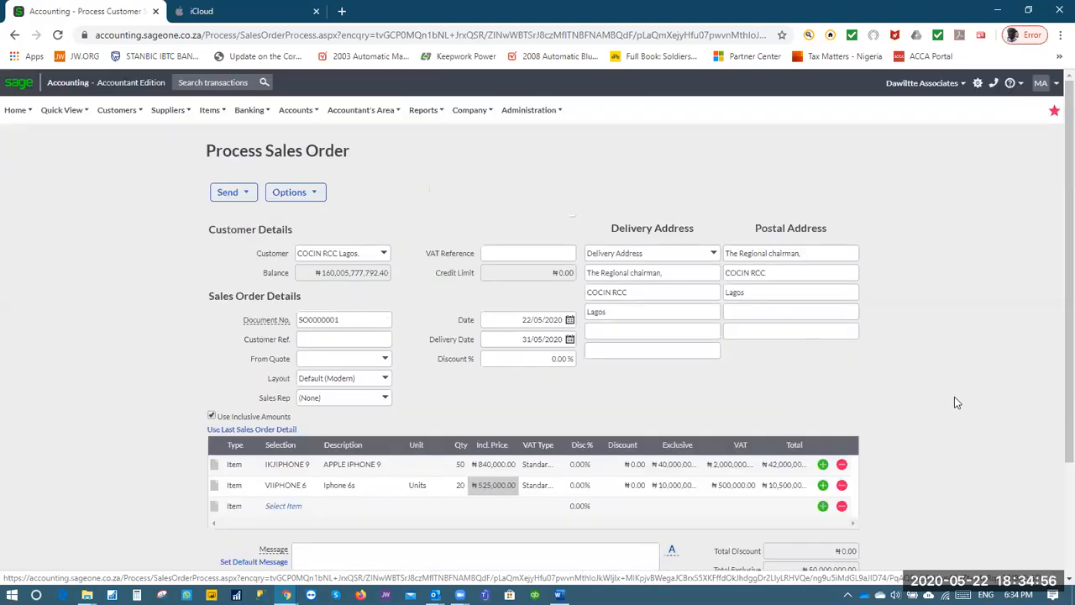
scroll(952, 400, "down", 2)
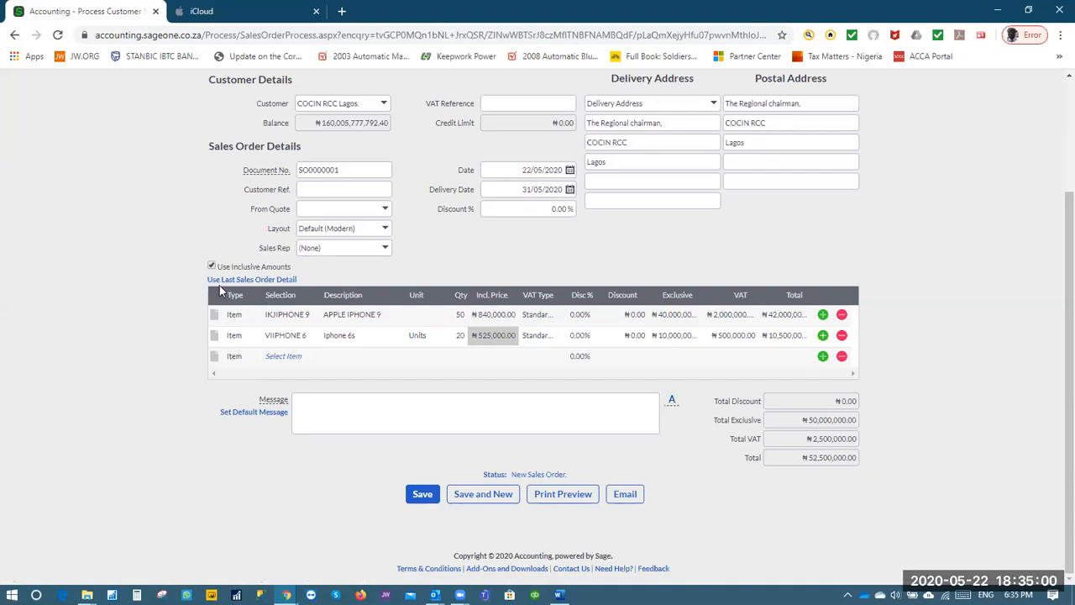
Assign the Abuja sales rep and untick Use Inclusive Amounts for VAT-exclusive prices
left_click(379, 250)
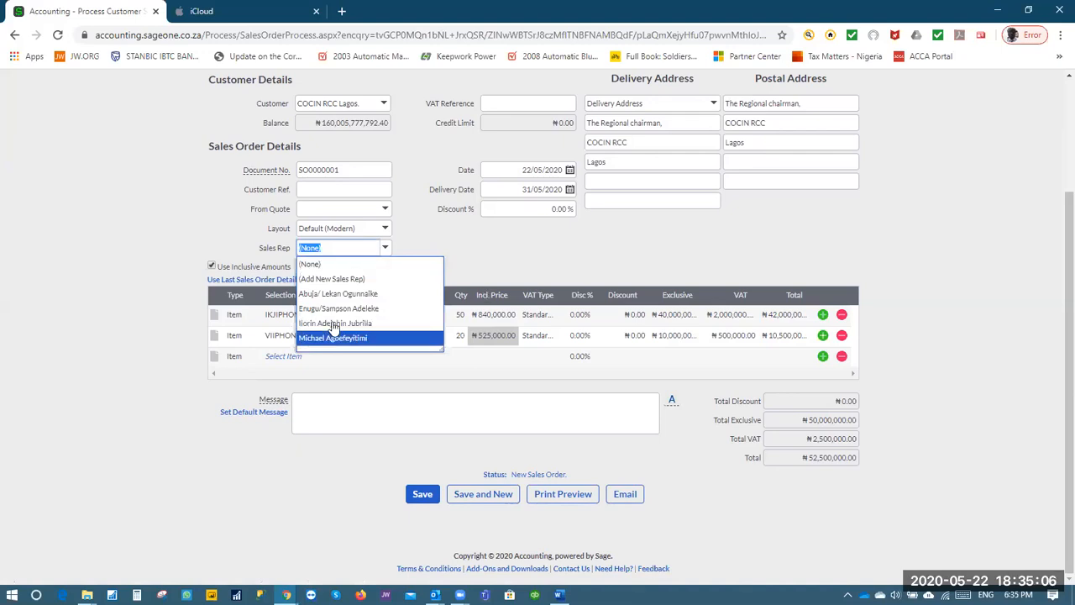
left_click(348, 296)
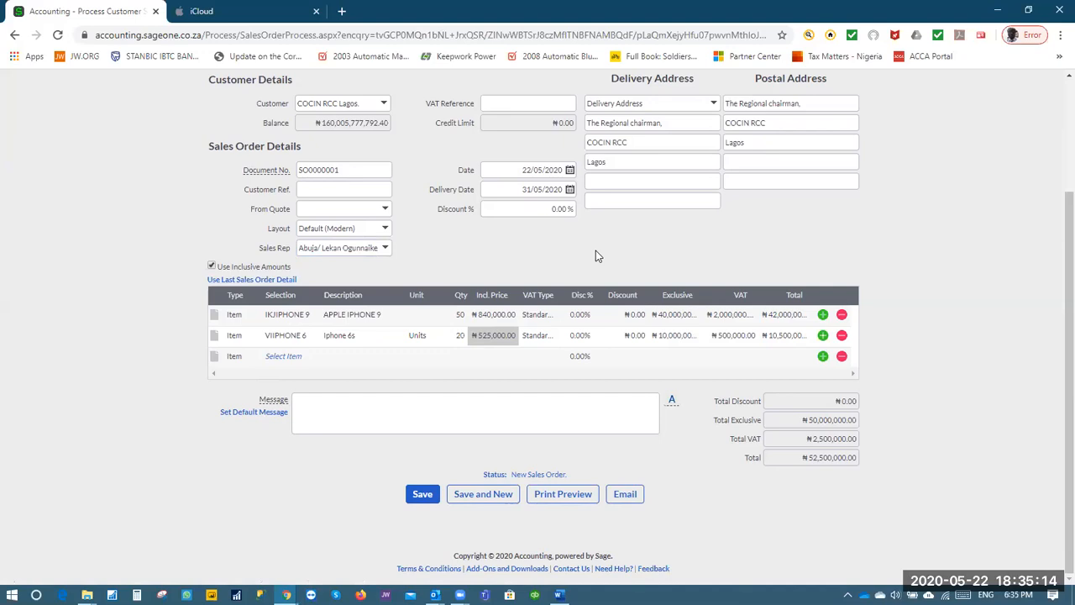
left_click(212, 267)
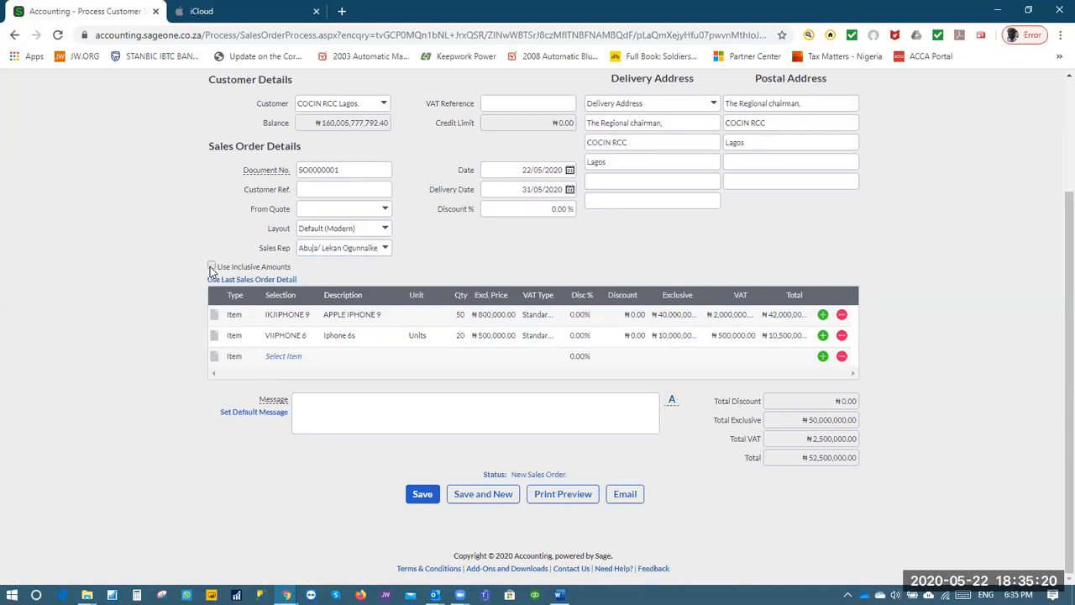
left_click(212, 267)
left_click(212, 267)
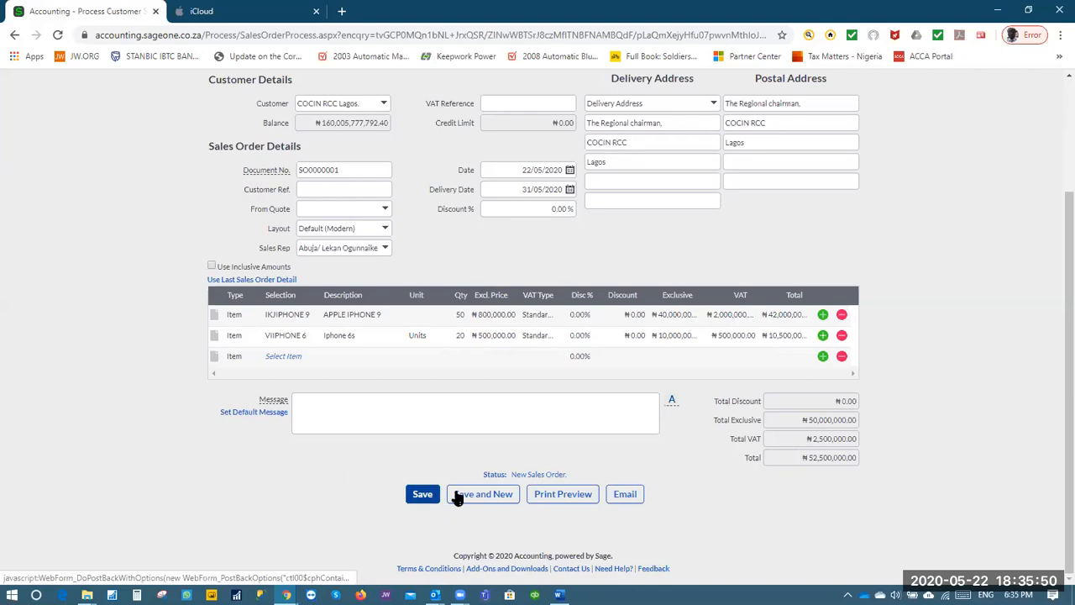
Save SO0000001 and convert it into customer invoice INV0000064 via Create Invoice
left_click(424, 496)
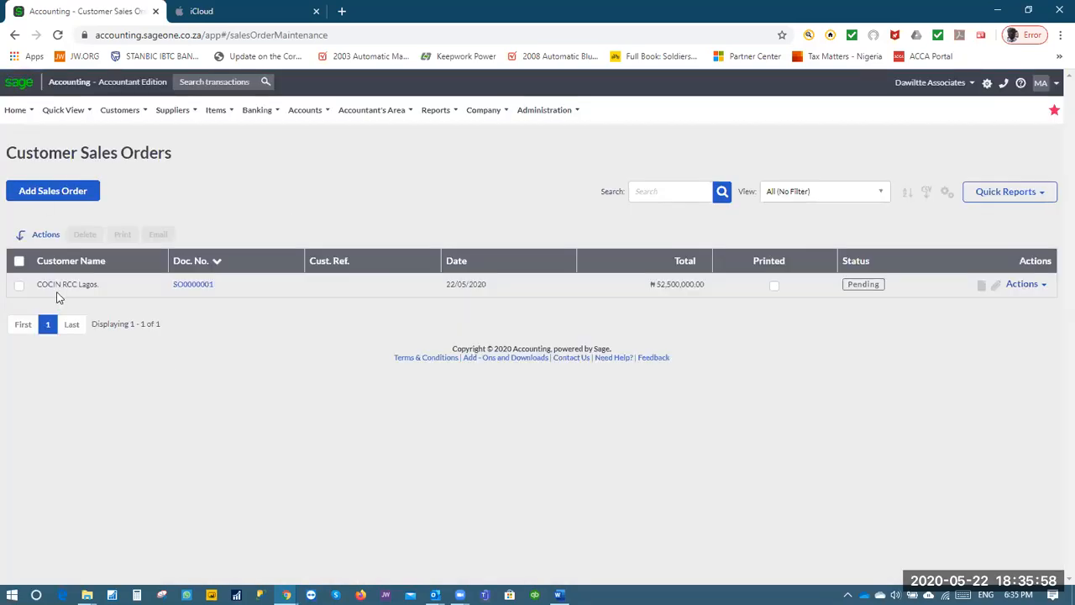
left_click(1041, 288)
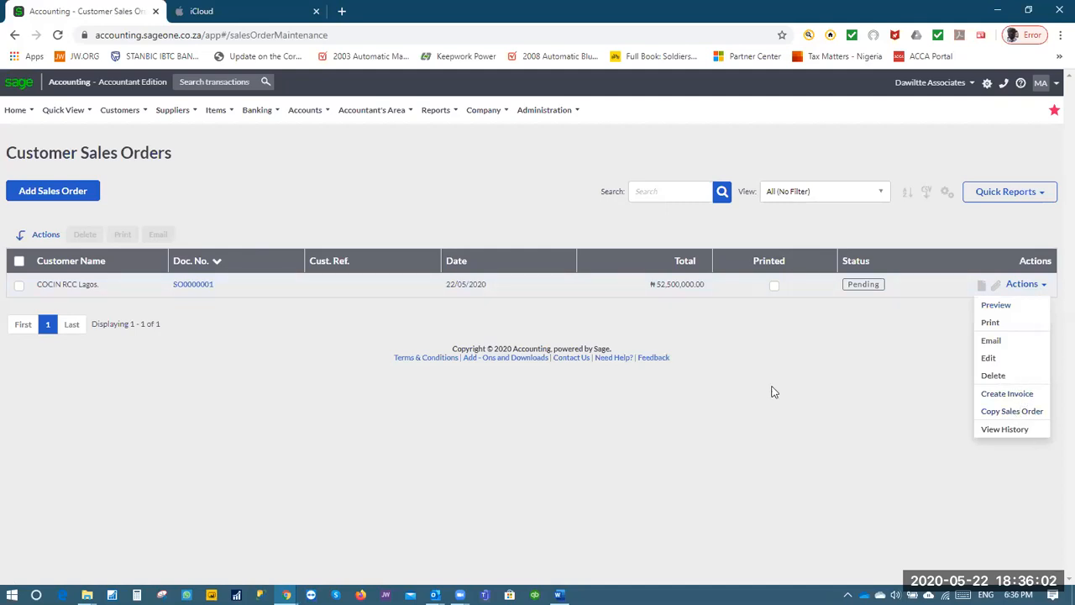
left_click(1005, 395)
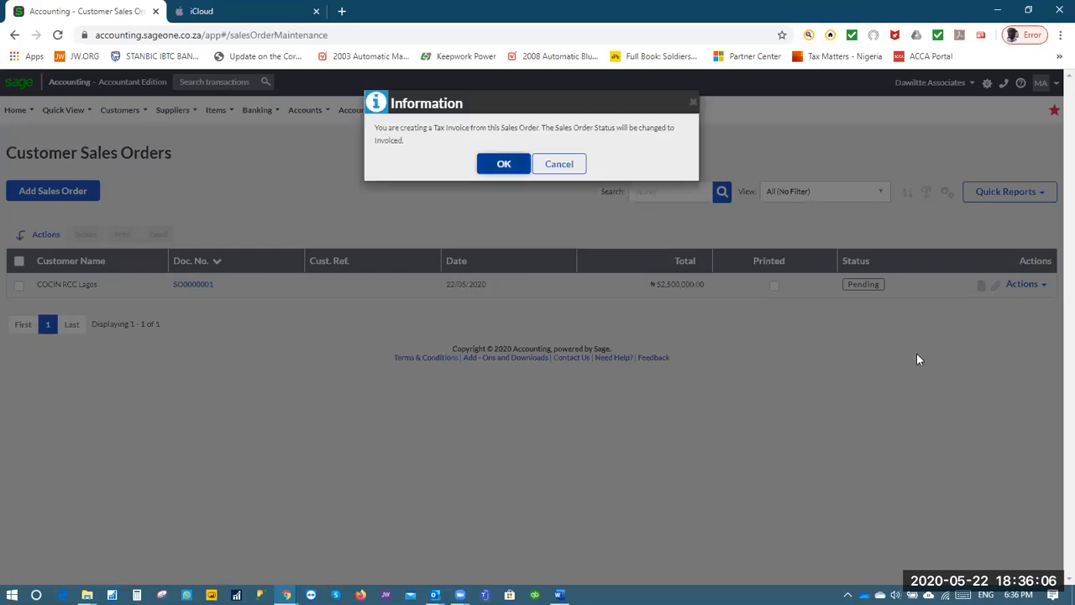
left_click(498, 165)
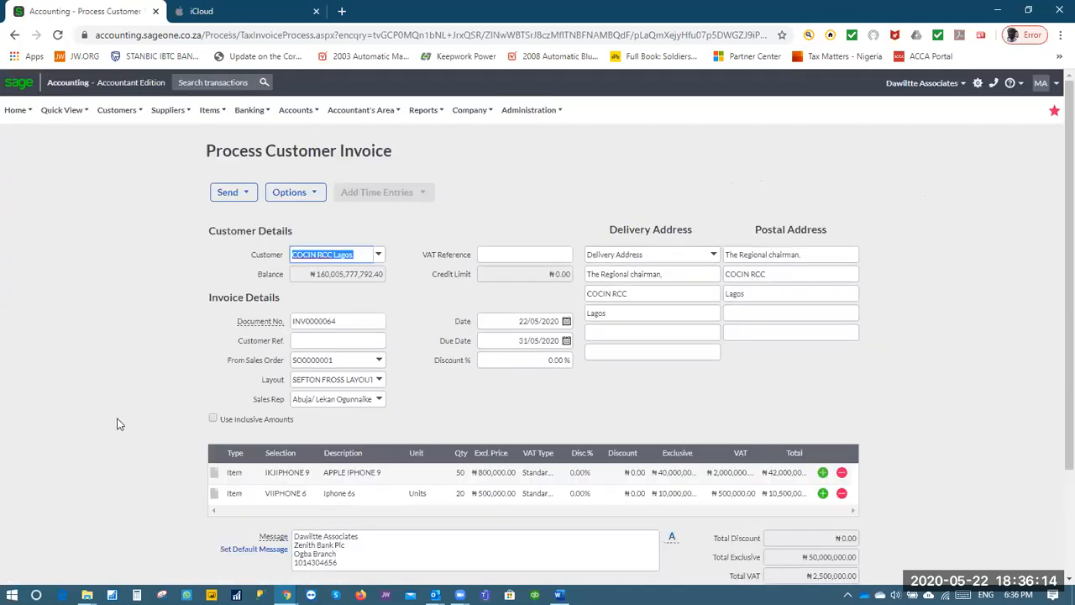
Give INV0000064 the Simple Layout, set APPLE IPHONE 9 qty to 80 and Iphone 6s to 10, and save
left_click(376, 380)
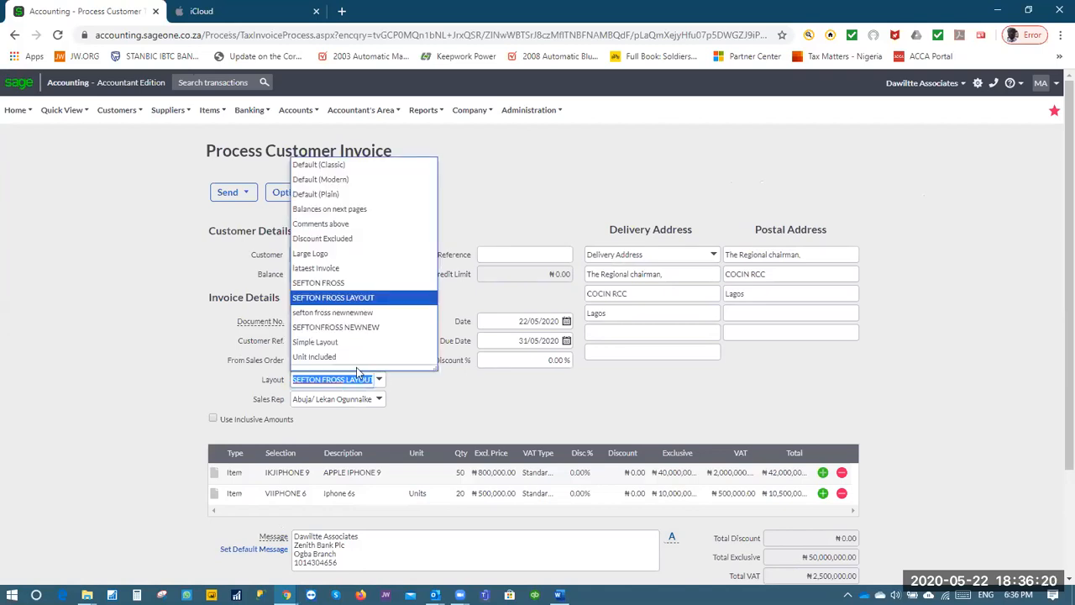
left_click(347, 342)
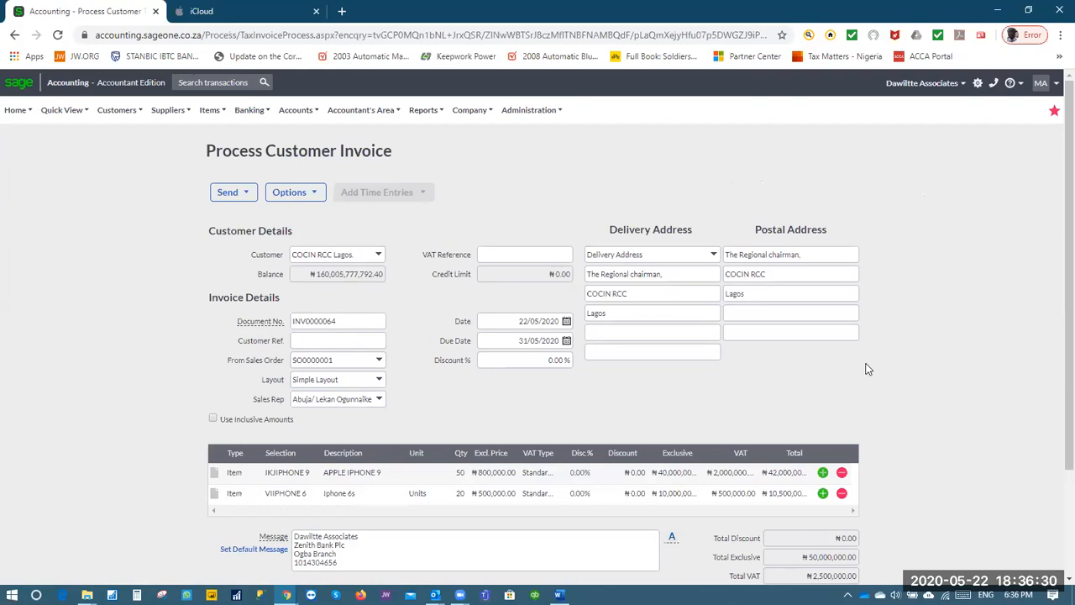
left_click(459, 473)
type("80")
key("Return")
left_click(460, 494)
type("10")
key("Return")
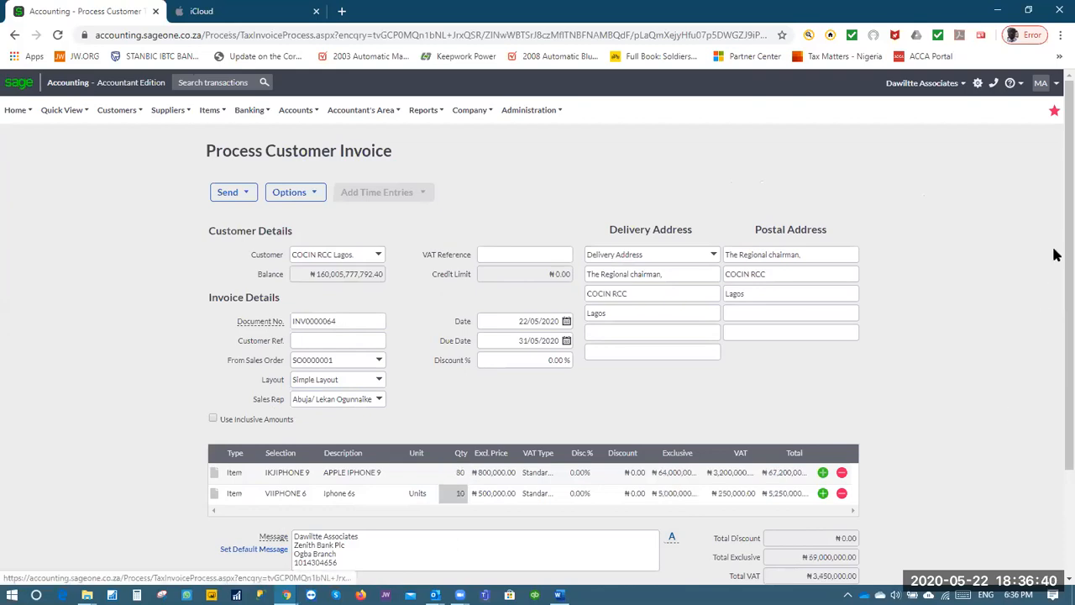
scroll(1055, 315, "down", 3)
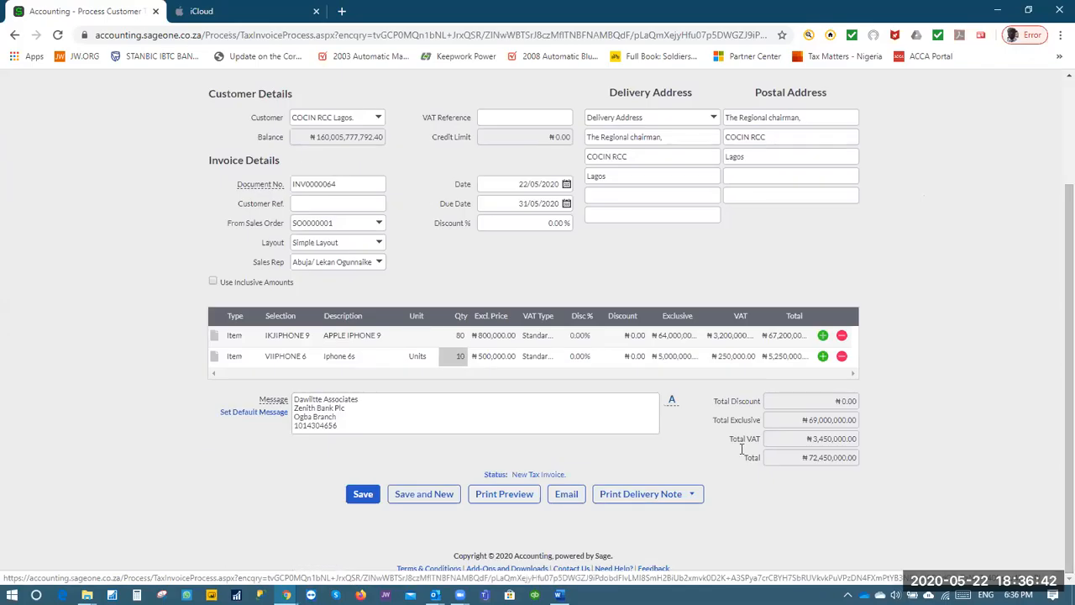
left_click(366, 494)
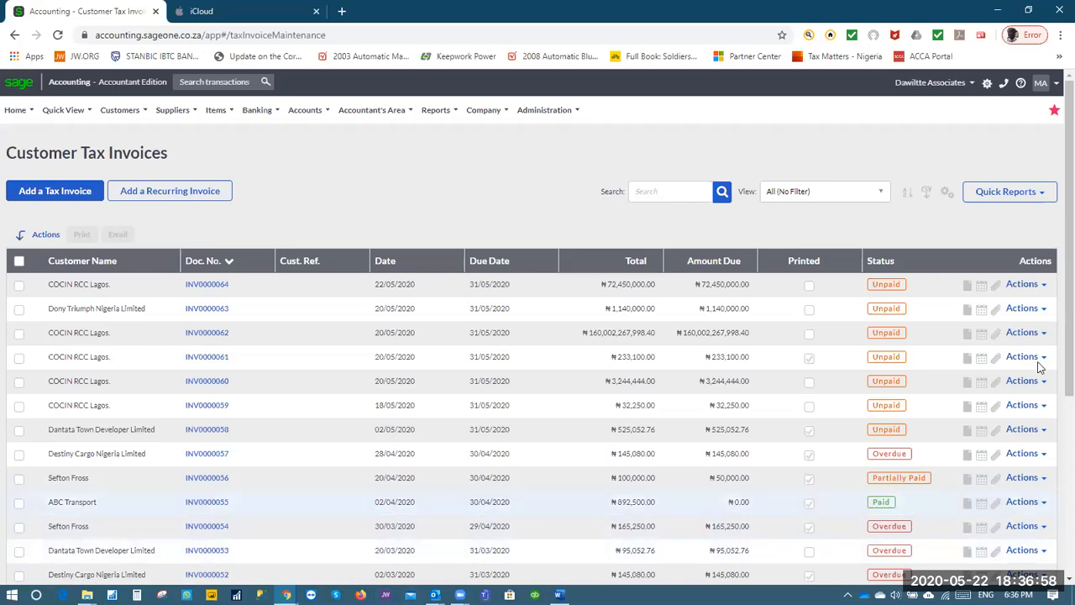
Create receipt RCP0000045 from INV0000064's Actions menu and process the ₦72,450,000 cheque allocation
left_click(1041, 285)
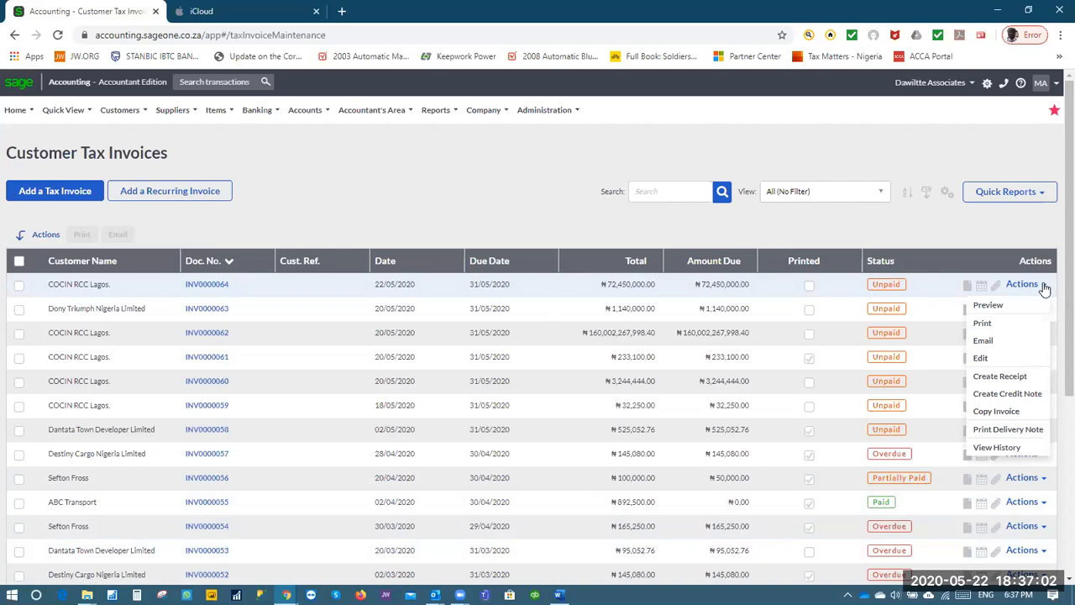
left_click(1000, 377)
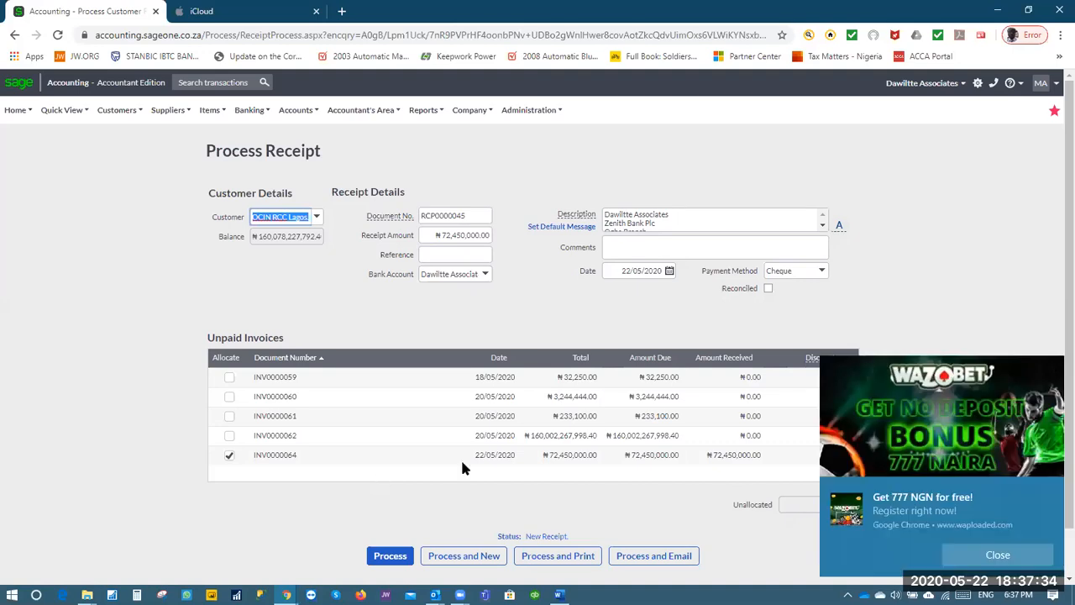
left_click(389, 555)
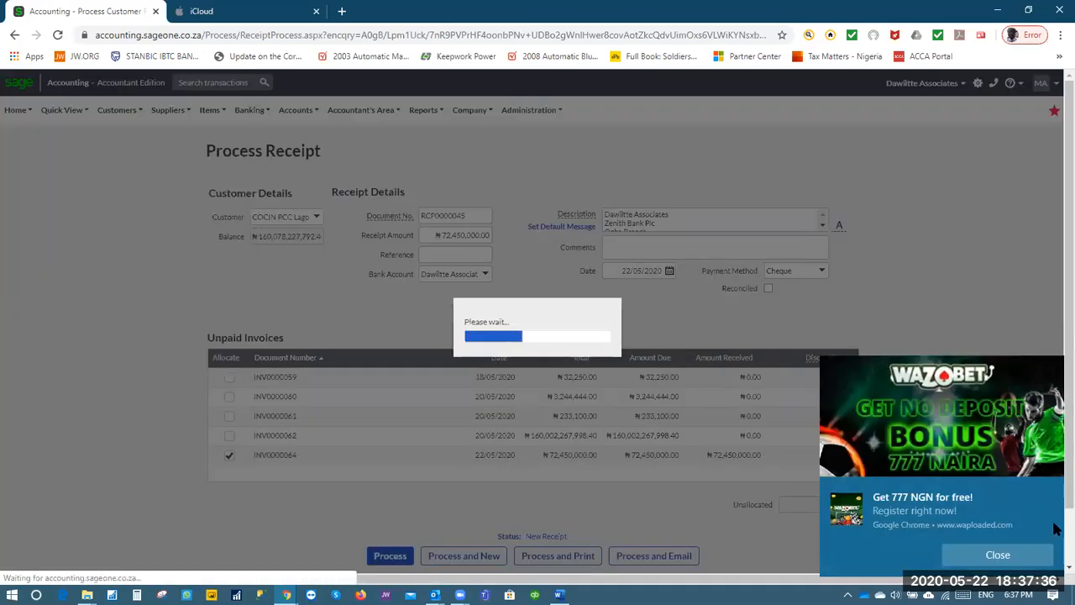
Dismiss the browser notification and show the List of Customers
left_click(1004, 556)
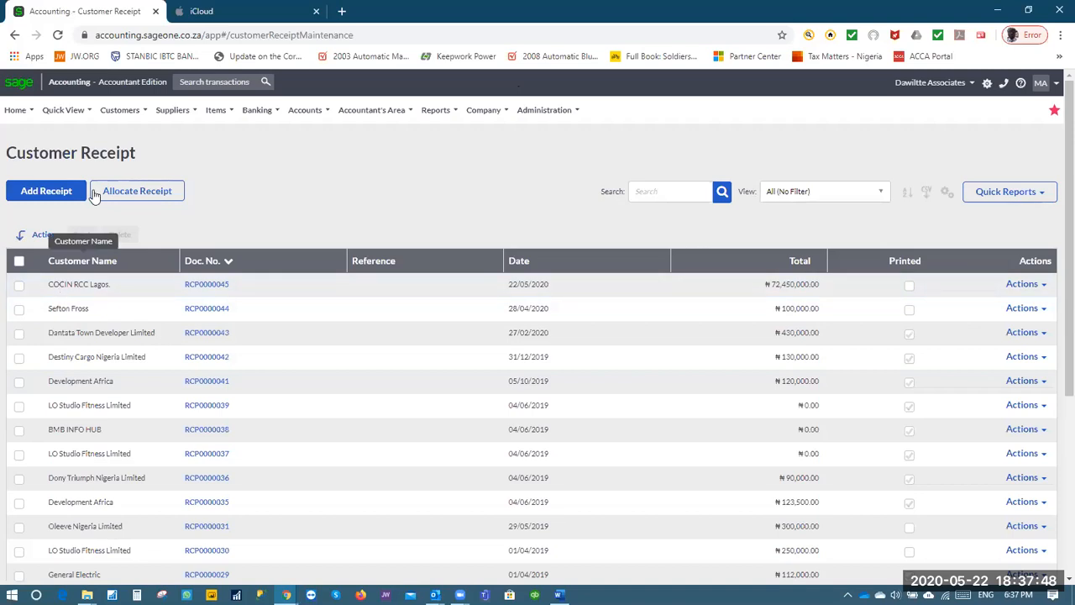
mouse_move(129, 109)
mouse_move(148, 155)
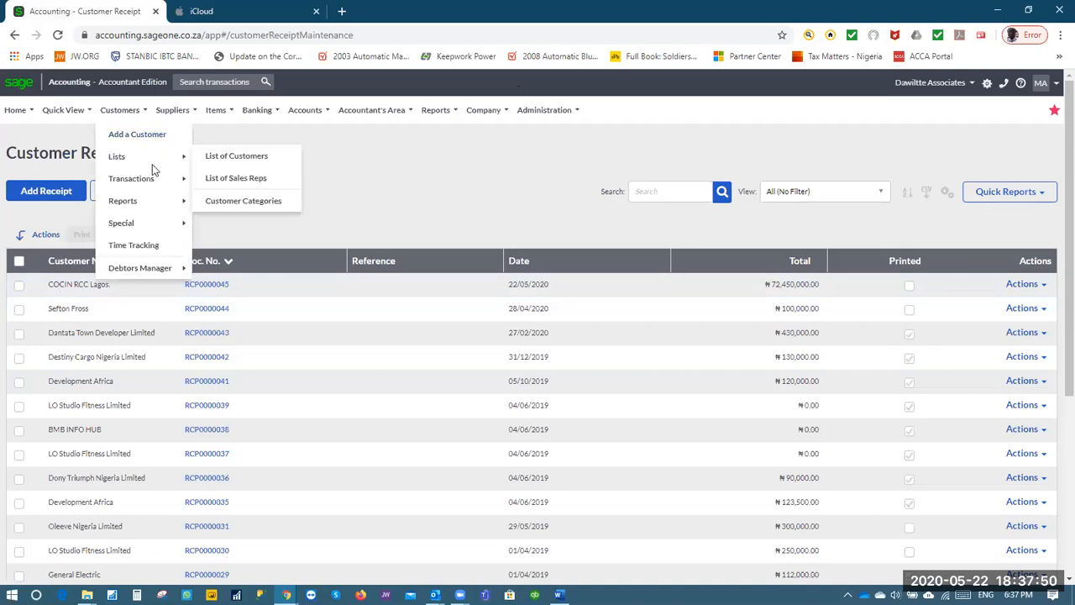
left_click(224, 158)
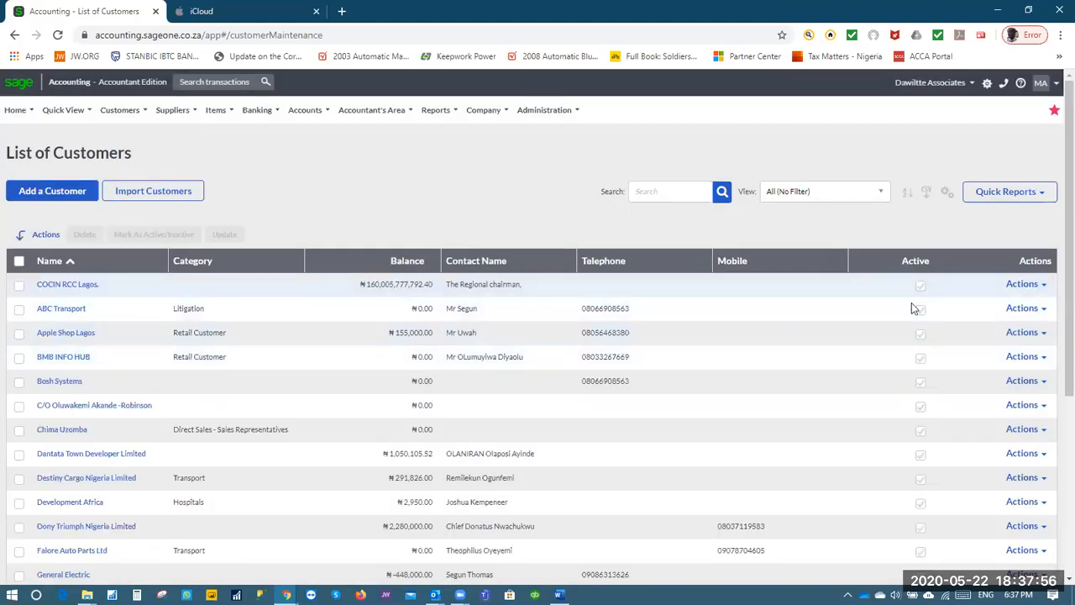
scroll(924, 311, "down", 4)
scroll(924, 311, "up", 4)
Go to Customer Tax Invoices, where INV0000064 shows Paid with ₦0.00 due
mouse_move(135, 112)
mouse_move(138, 181)
left_click(269, 221)
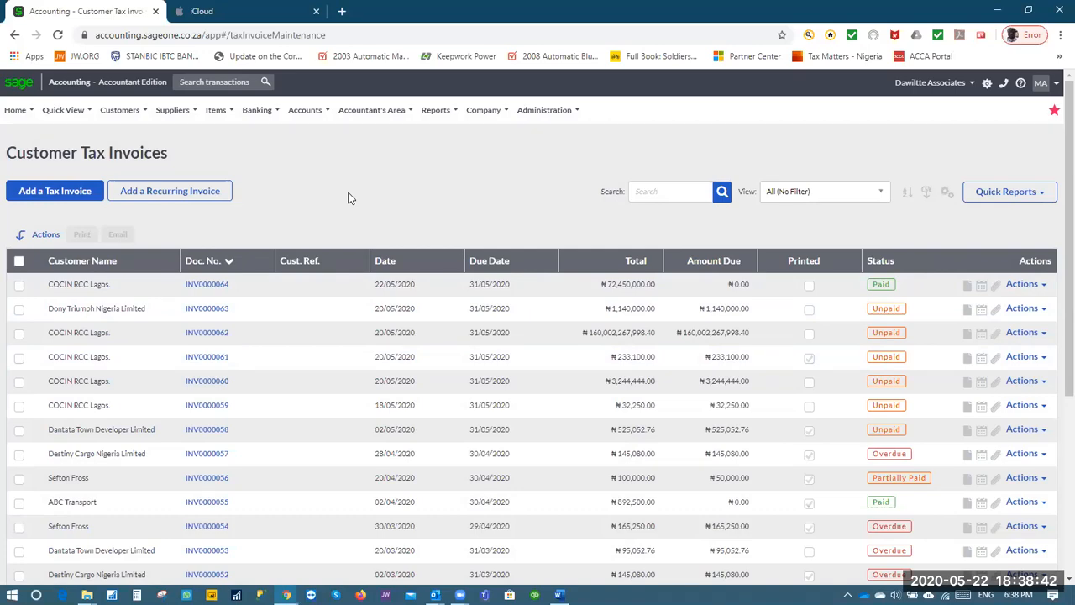
Start a new recurring invoice for ABC Transport with the Abuja sales rep
left_click(184, 194)
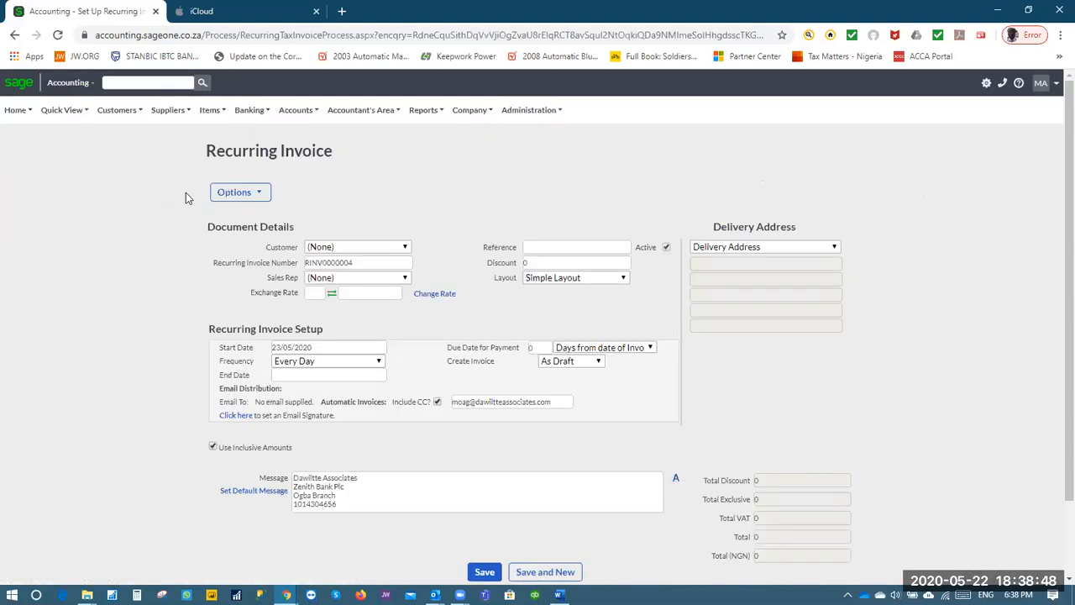
left_click(406, 250)
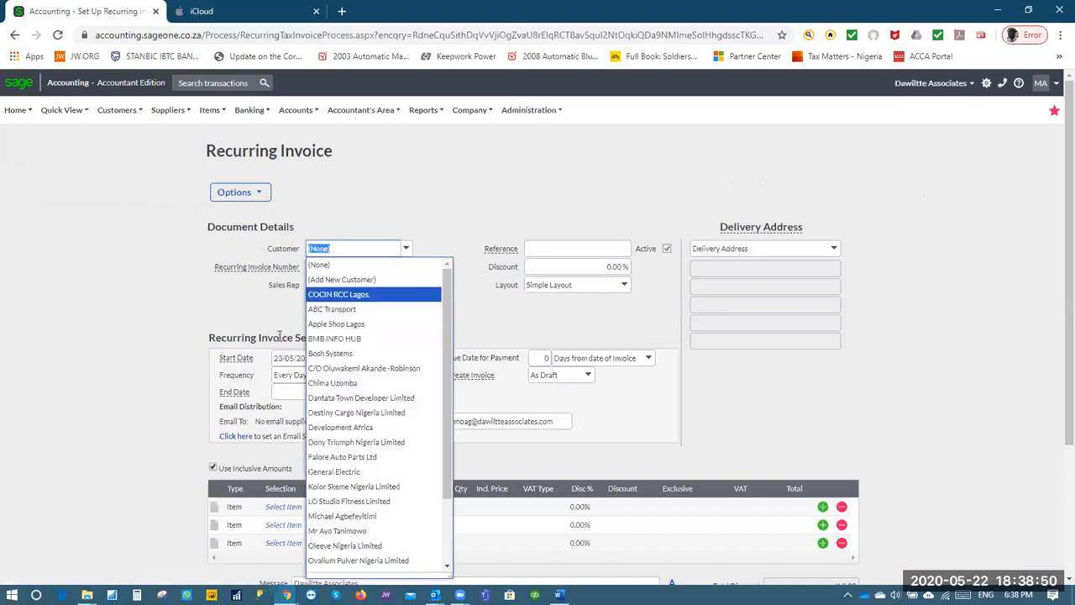
left_click(357, 310)
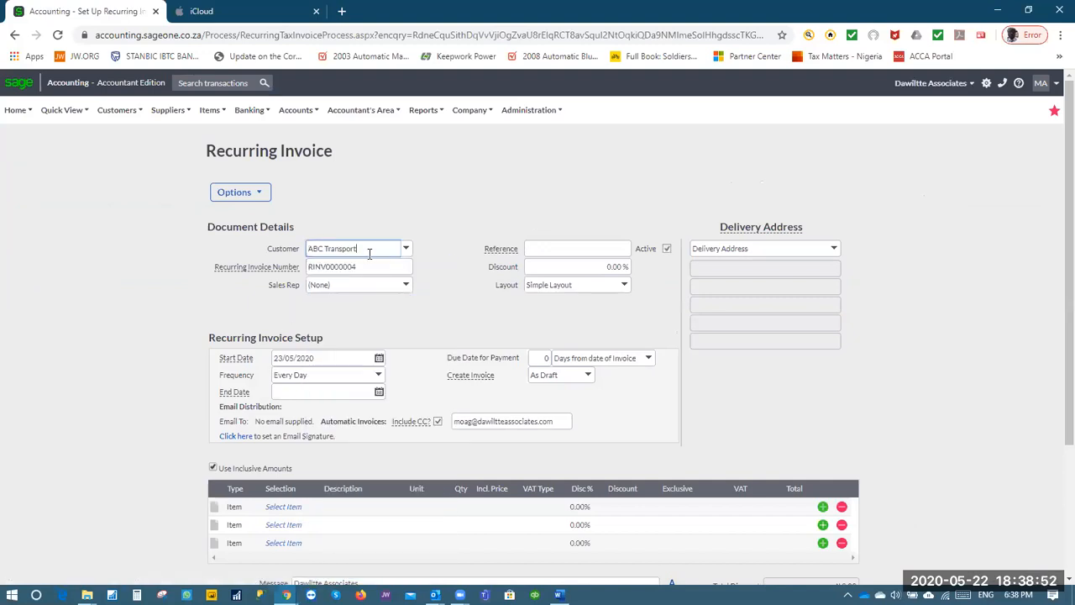
left_click(407, 285)
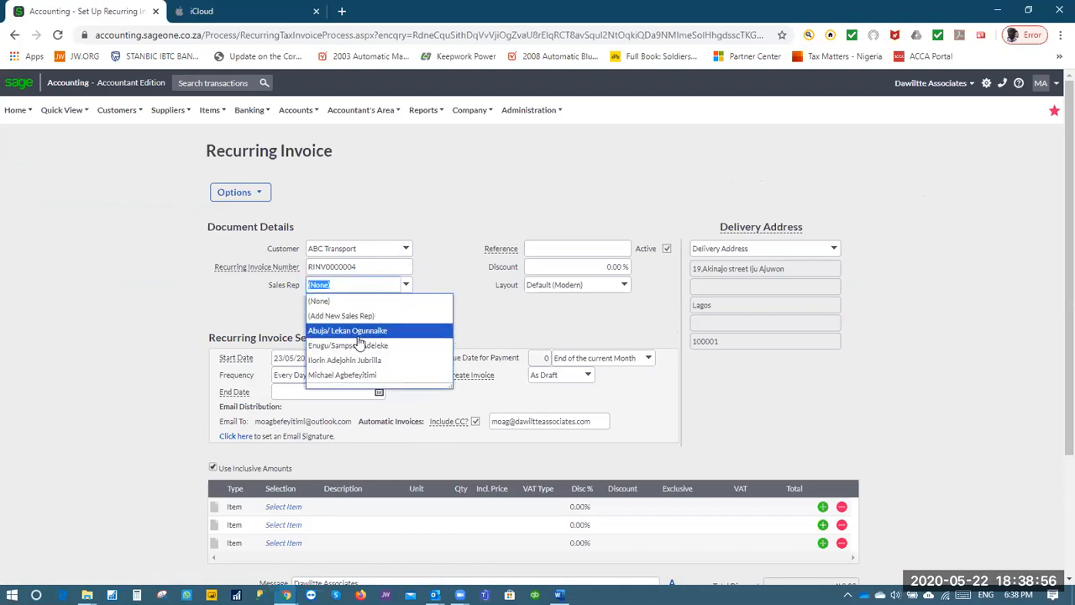
left_click(359, 335)
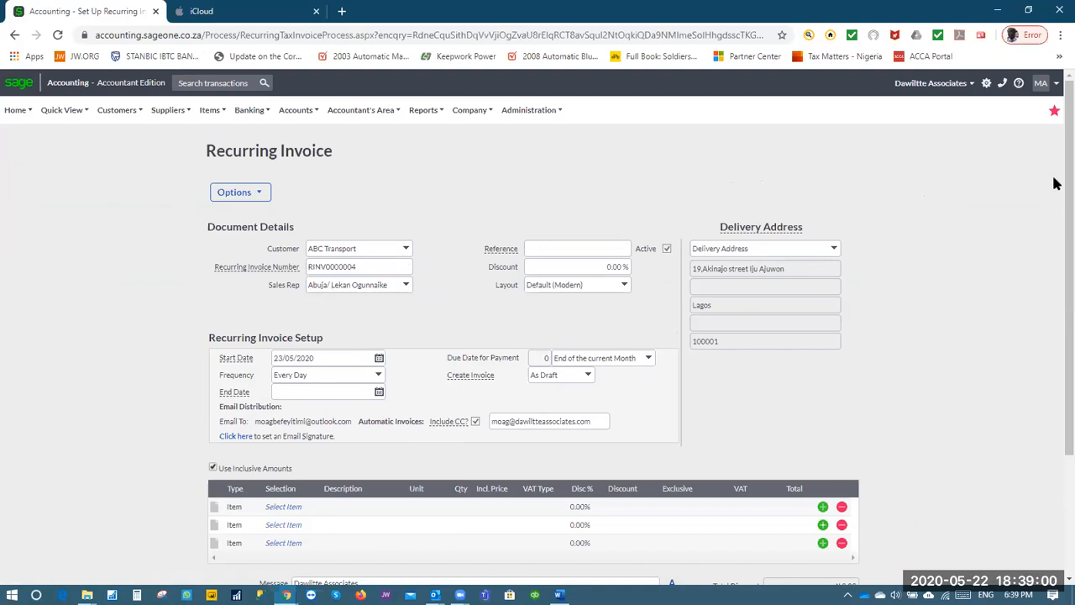
scroll(1056, 193, "down", 1)
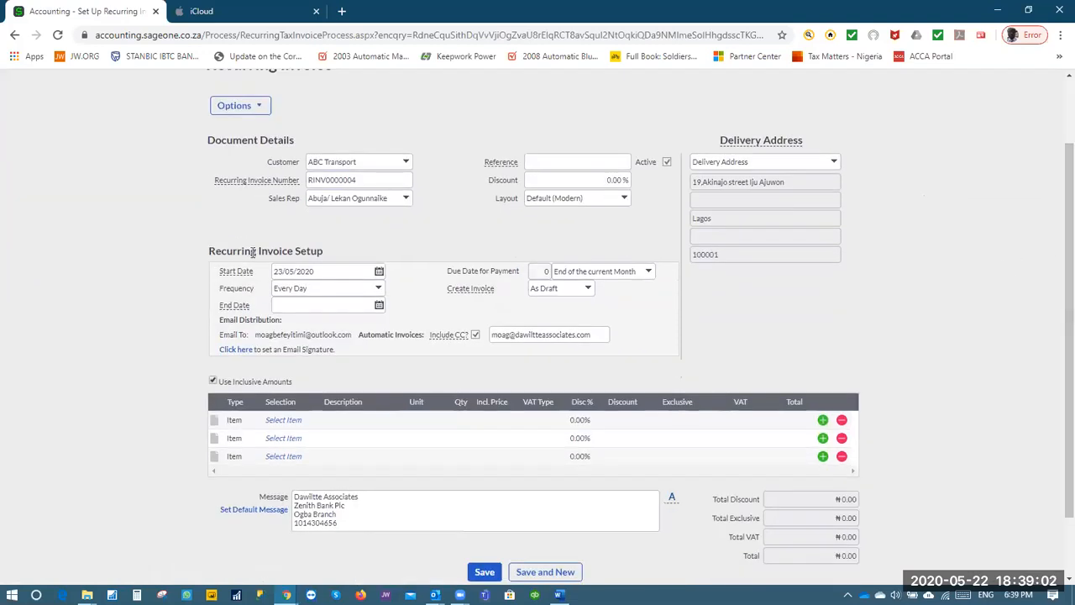
Set frequency to Every Month, payment due day 1 of following month, creation Automatically
left_click(379, 290)
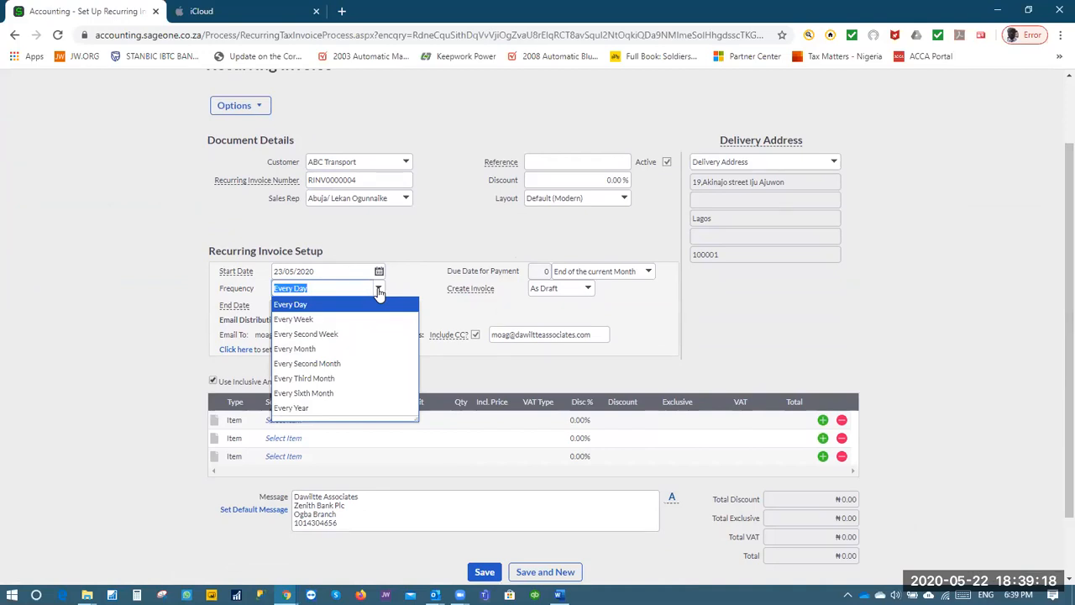
left_click(305, 349)
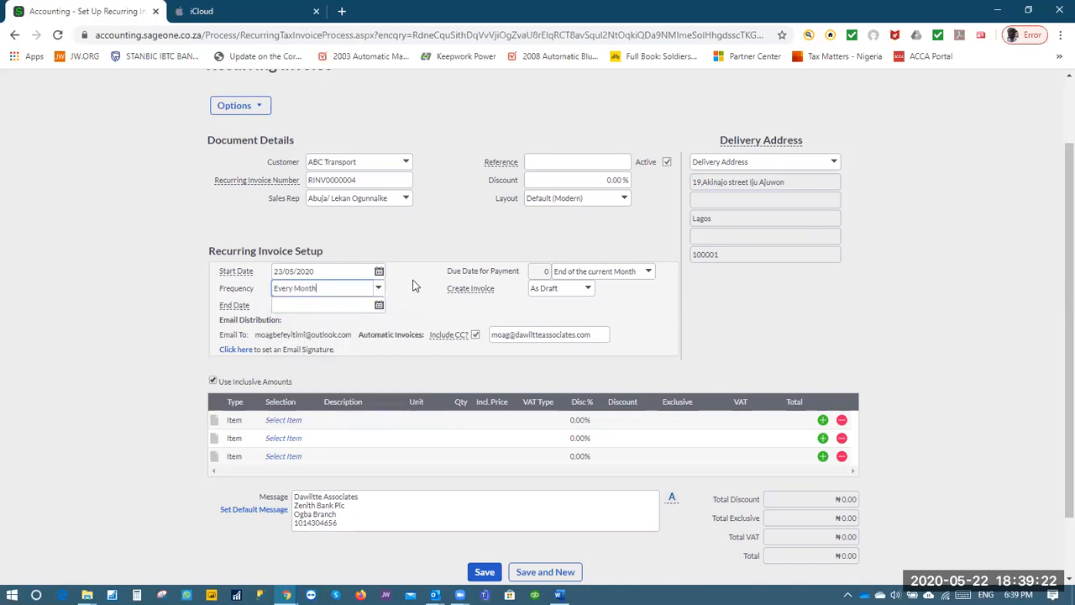
left_click(647, 274)
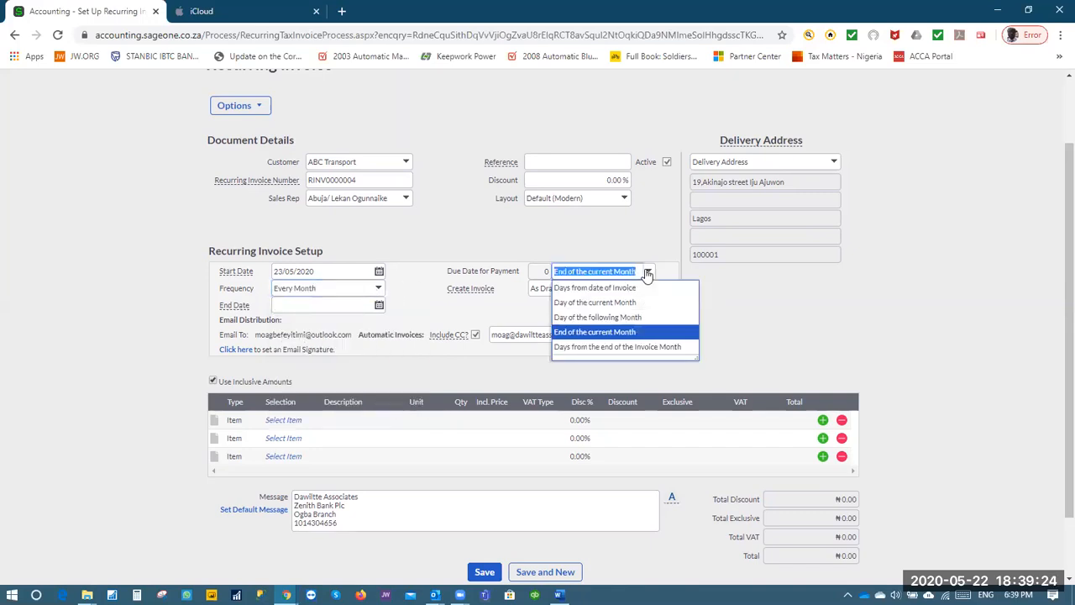
left_click(643, 318)
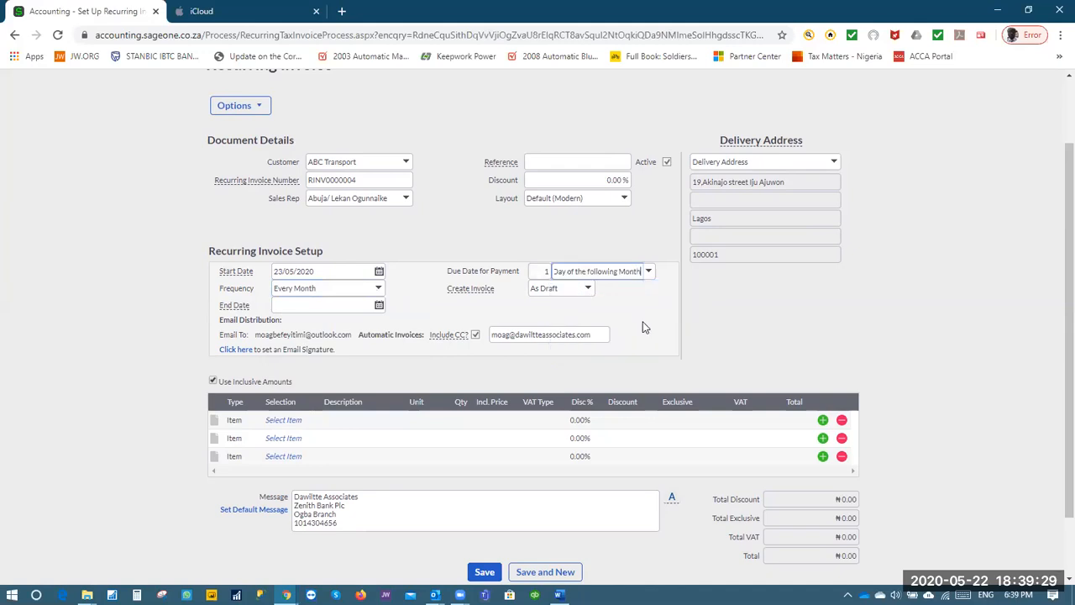
left_click(583, 291)
left_click(585, 320)
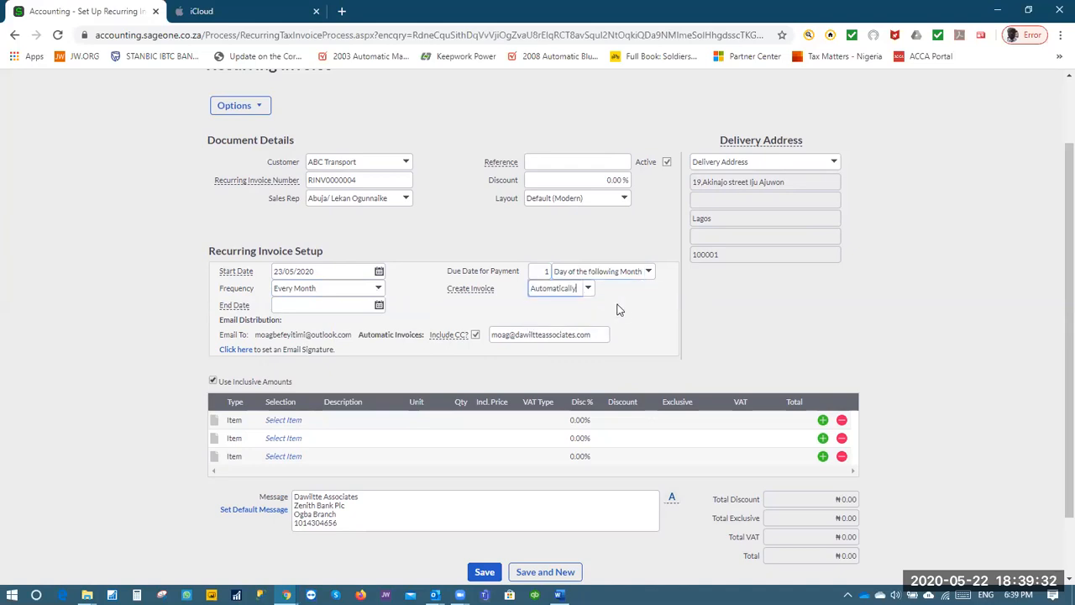
Pick 22 May 2021 as the recurring invoice's end date in the calendar
left_click(379, 308)
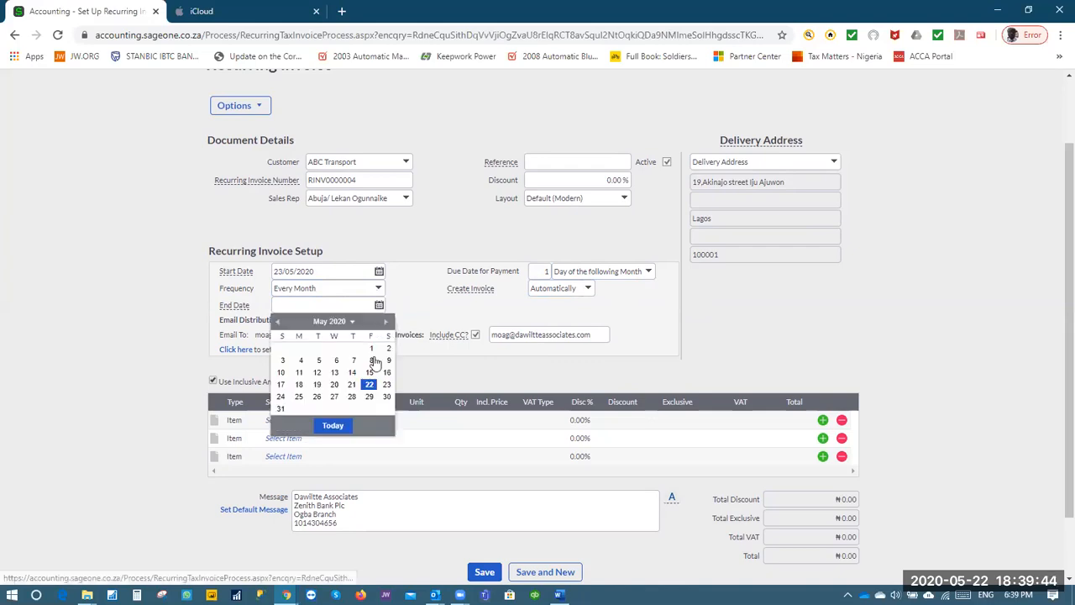
left_click(387, 323)
left_click(388, 325)
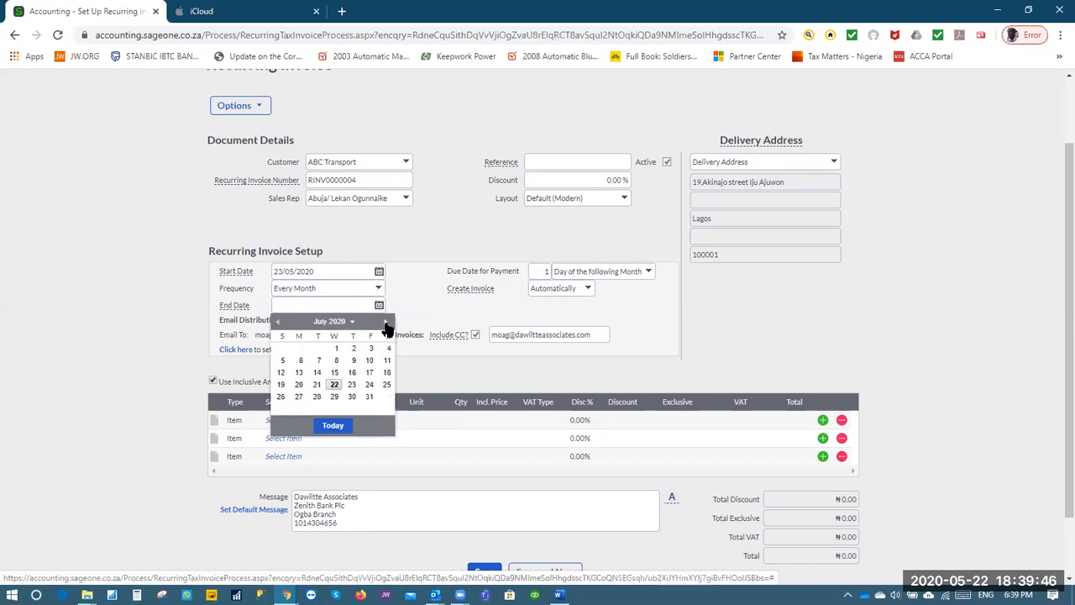
left_click(387, 324)
left_click(387, 323)
left_click(387, 323)
left_click(387, 324)
left_click(387, 323)
left_click(387, 324)
left_click(387, 323)
left_click(387, 323)
left_click(387, 323)
left_click(387, 323)
left_click(387, 324)
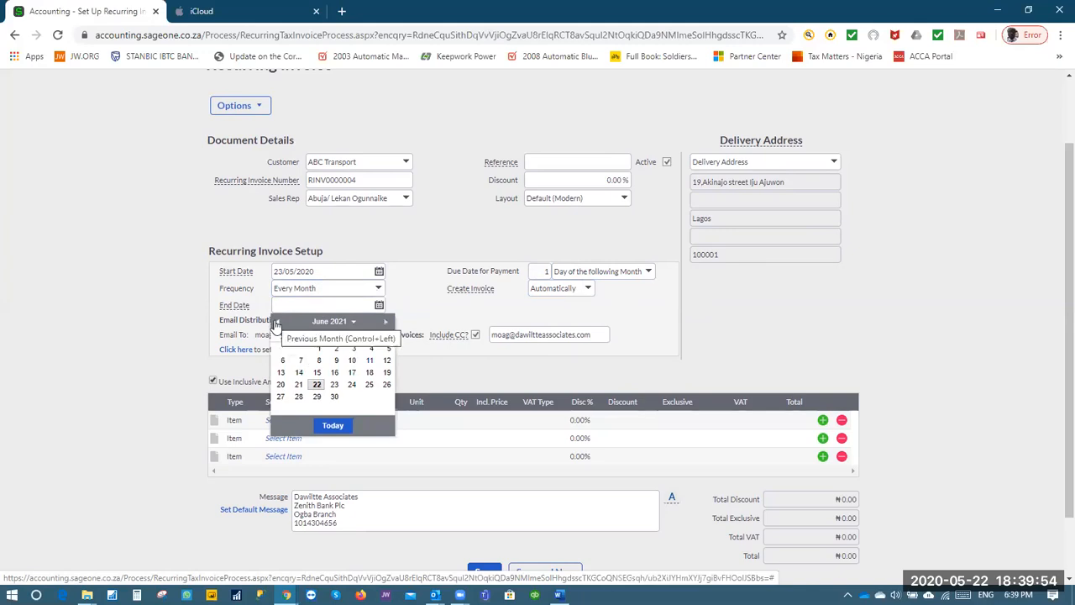
left_click(278, 322)
left_click(387, 386)
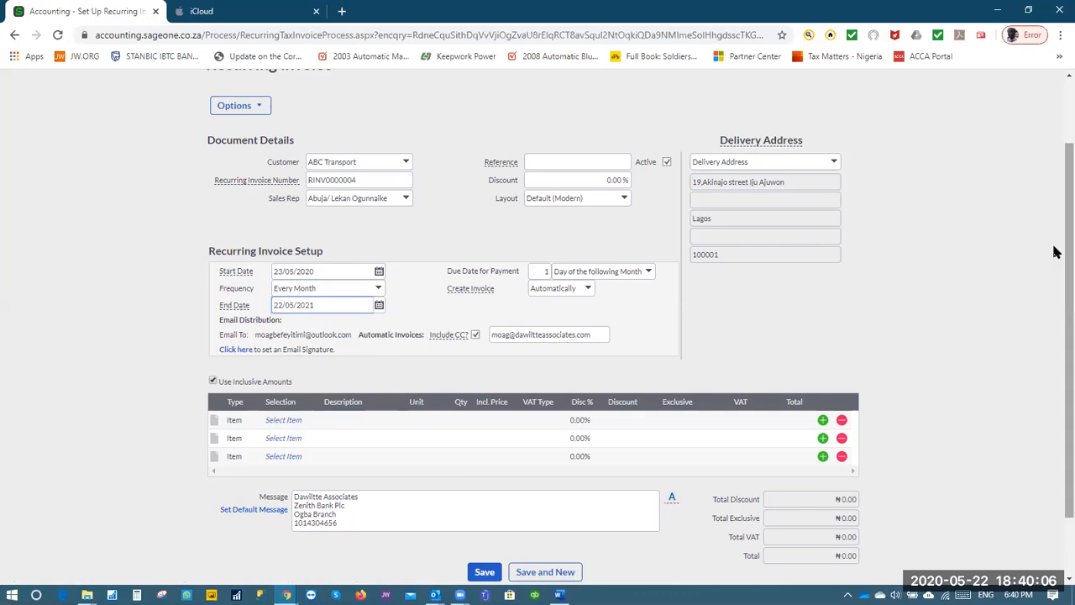
scroll(1053, 285, "down", 2)
Add a DWA-008 Other services line at ₦2,000,000 incl. price with VAT @ 7.5%, then save RINV0000004
left_click(283, 344)
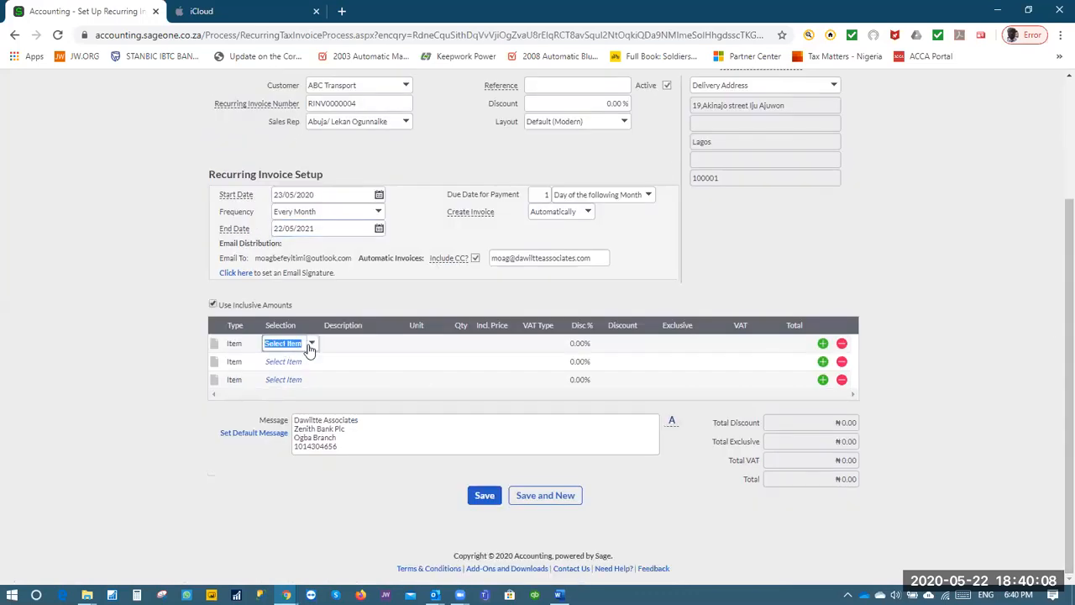
left_click(386, 290)
left_click(491, 342)
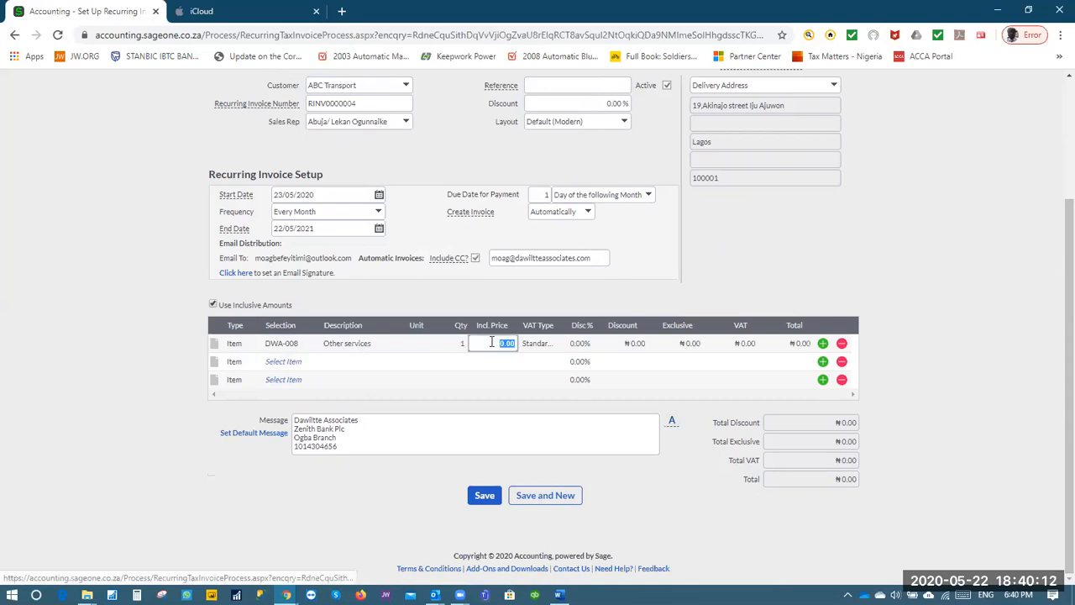
type("2000000")
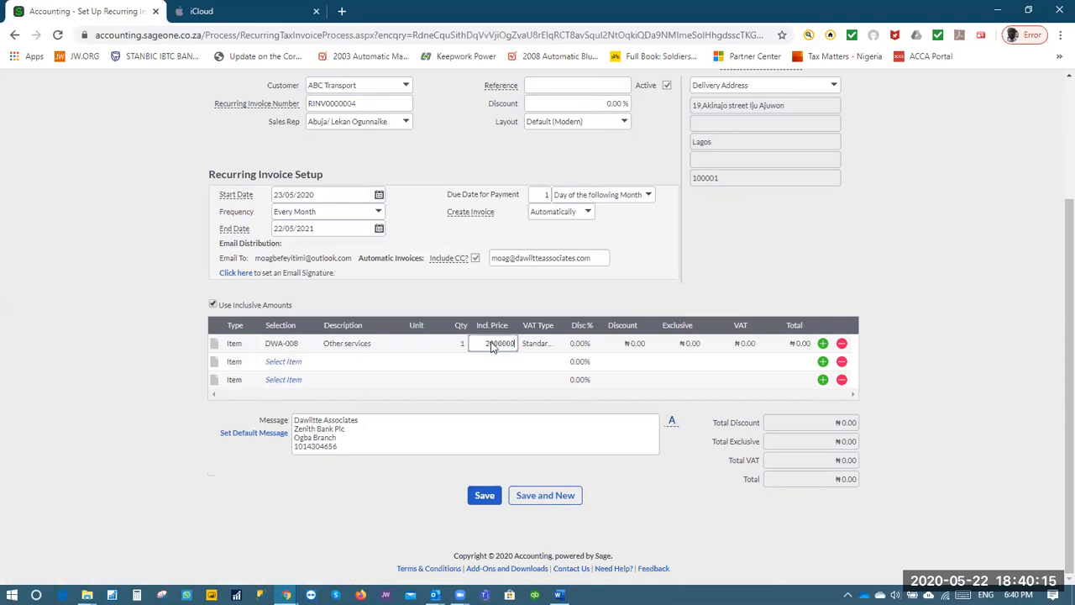
key("Tab")
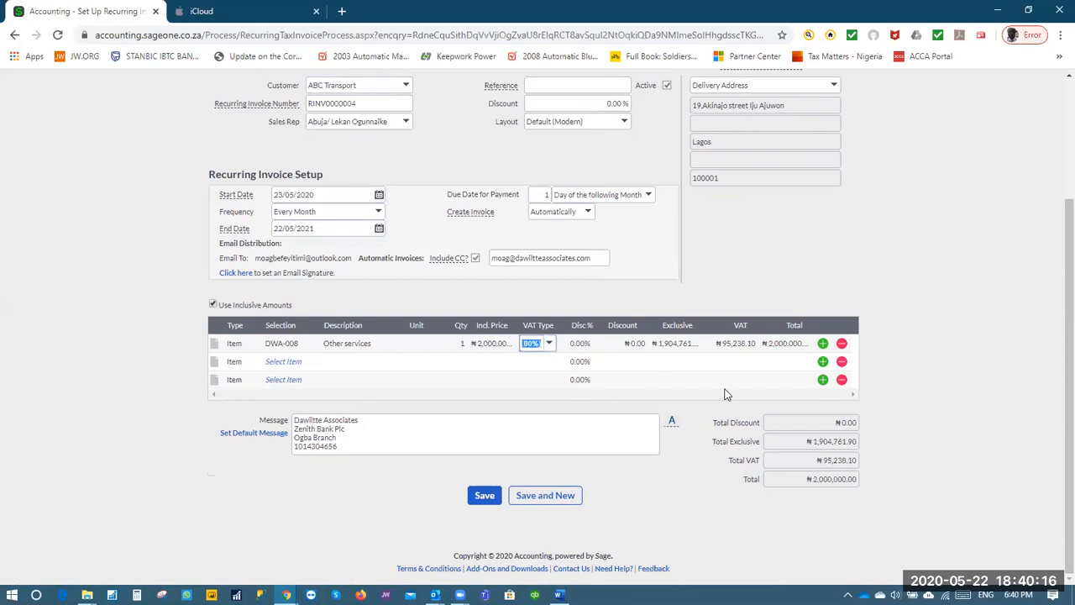
left_click(549, 344)
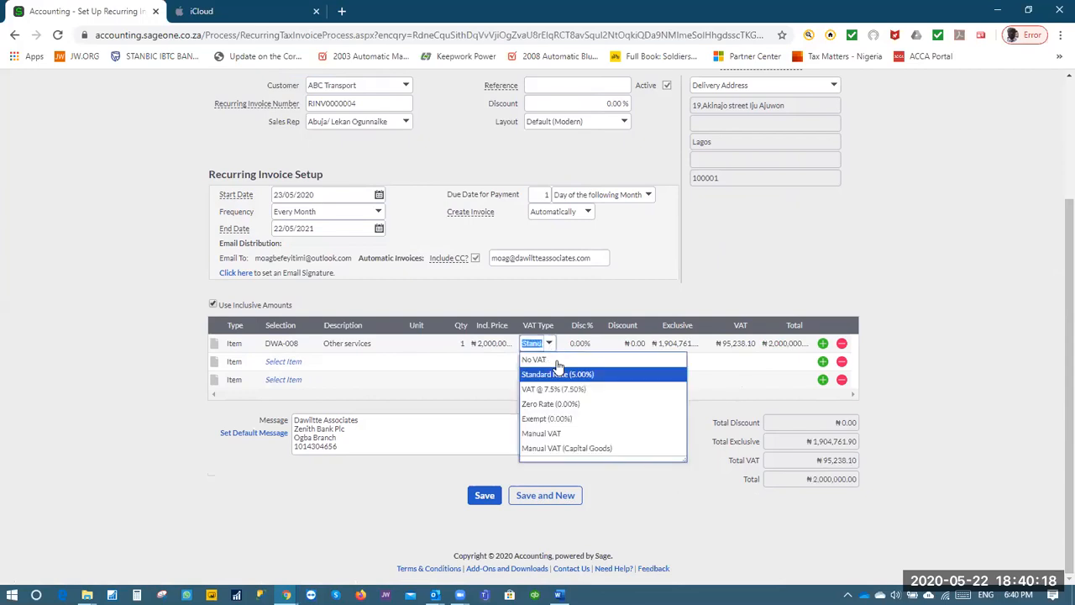
left_click(588, 392)
key("Tab")
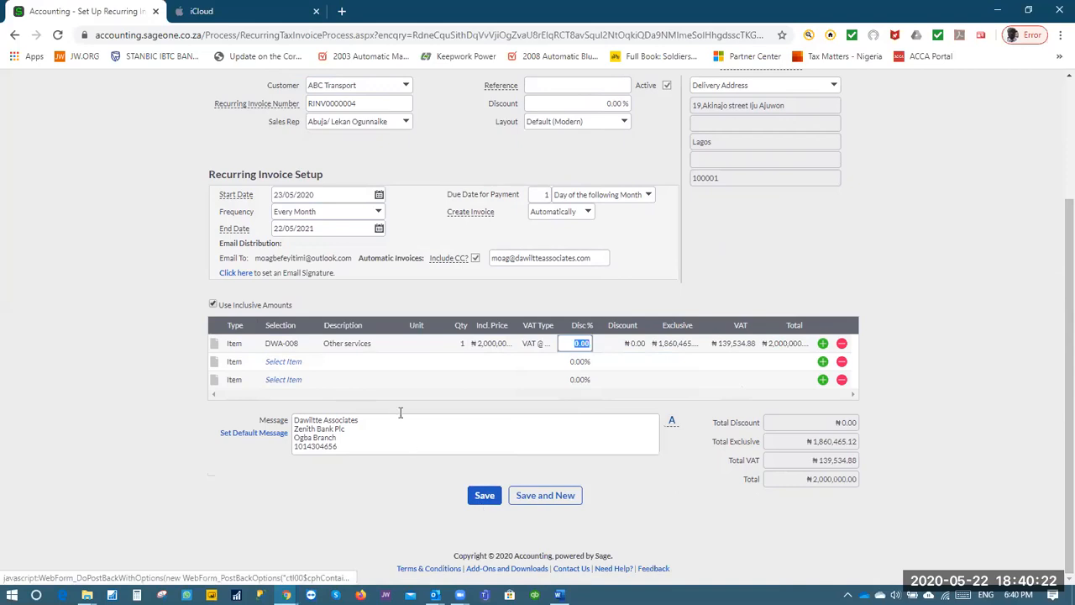
left_click(485, 496)
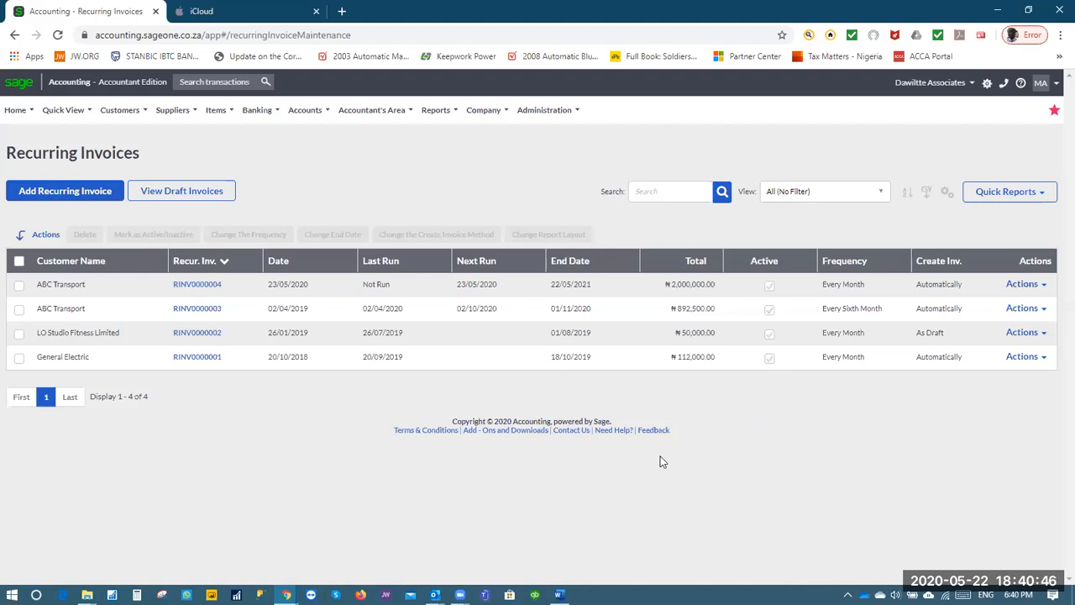
Go to Customers > Transactions > Allocate Receipts
left_click(135, 116)
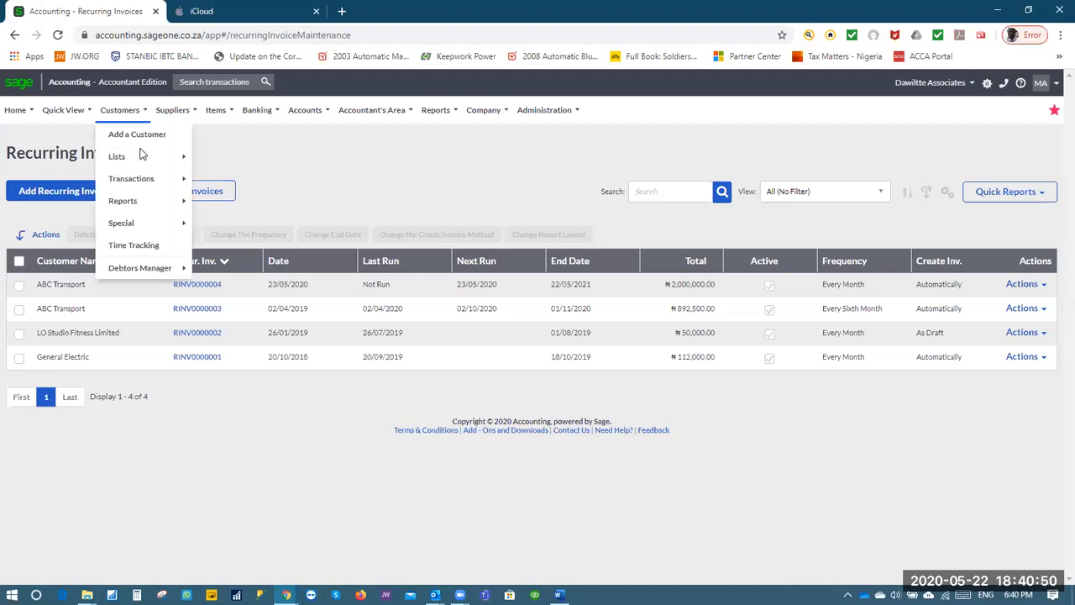
mouse_move(141, 182)
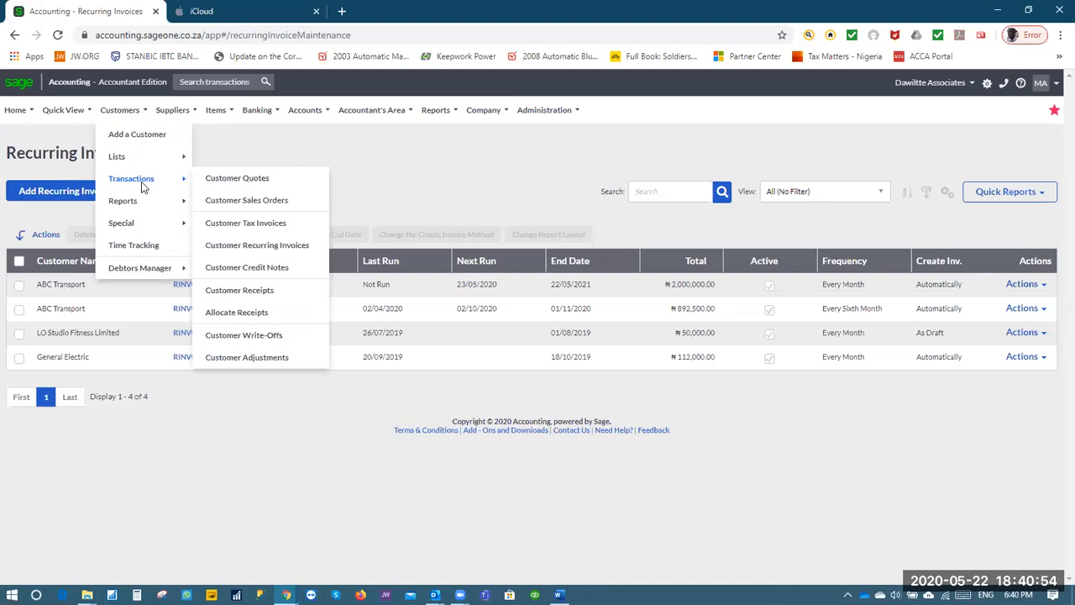
left_click(271, 313)
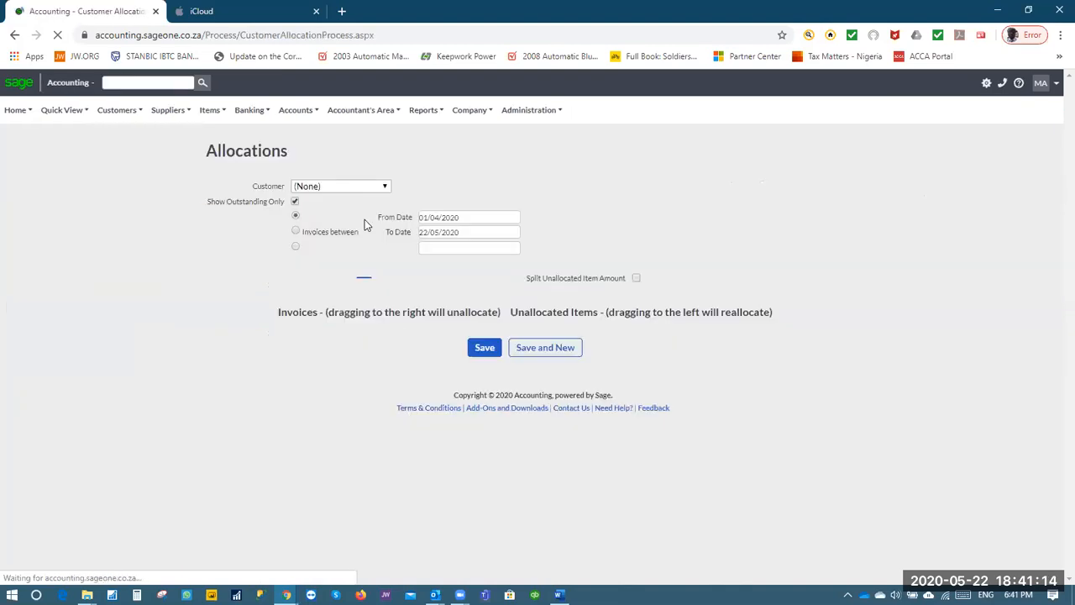
Try customers LO Studio Fitness Limited, then COCIN RCC Lagos, loading COCIN's outstanding invoices
left_click(118, 110)
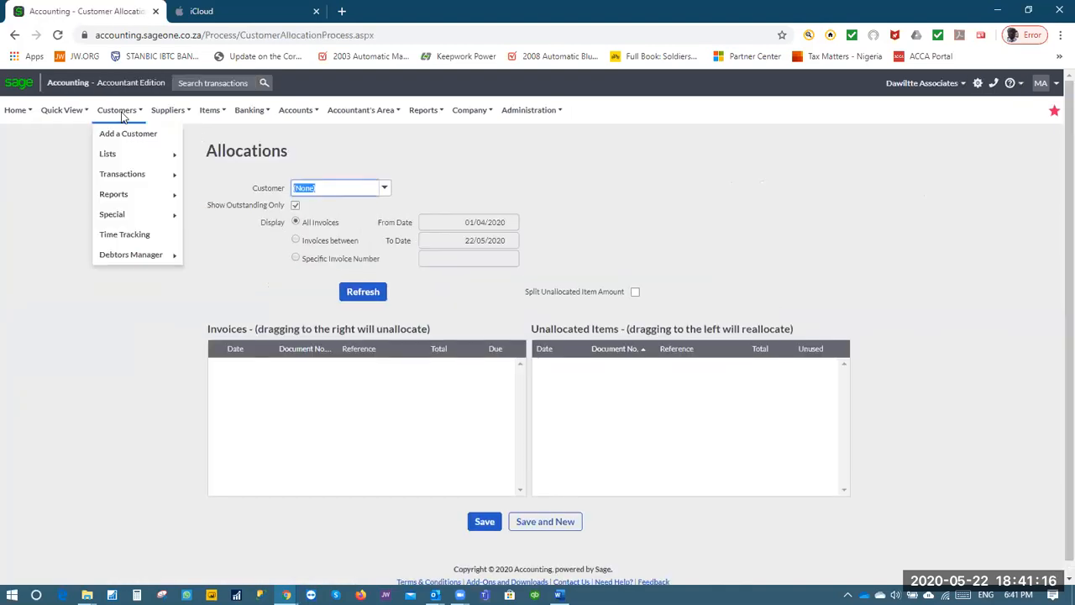
mouse_move(120, 202)
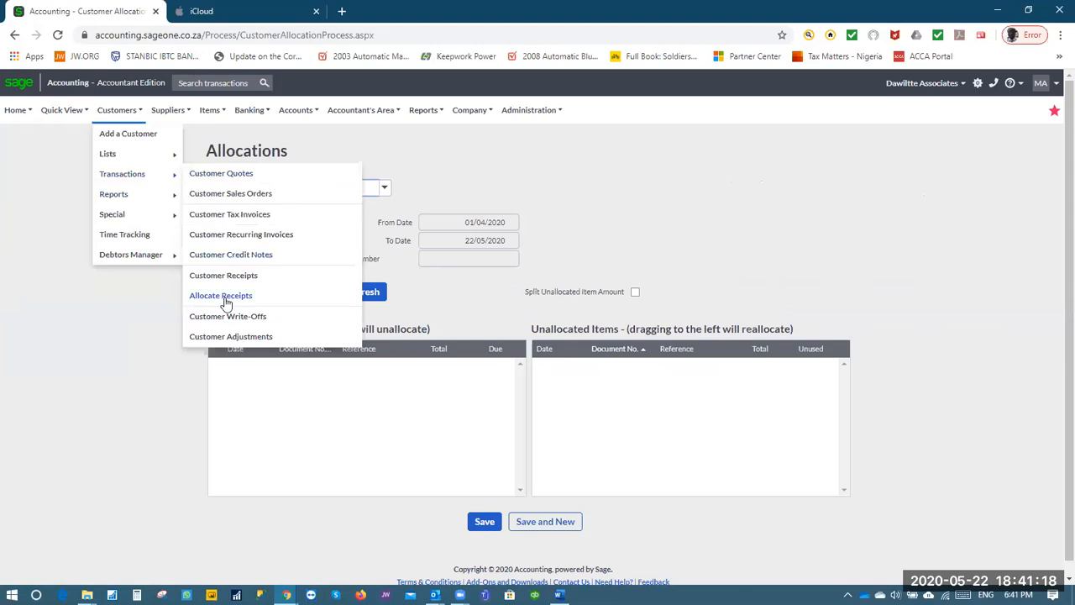
left_click(388, 190)
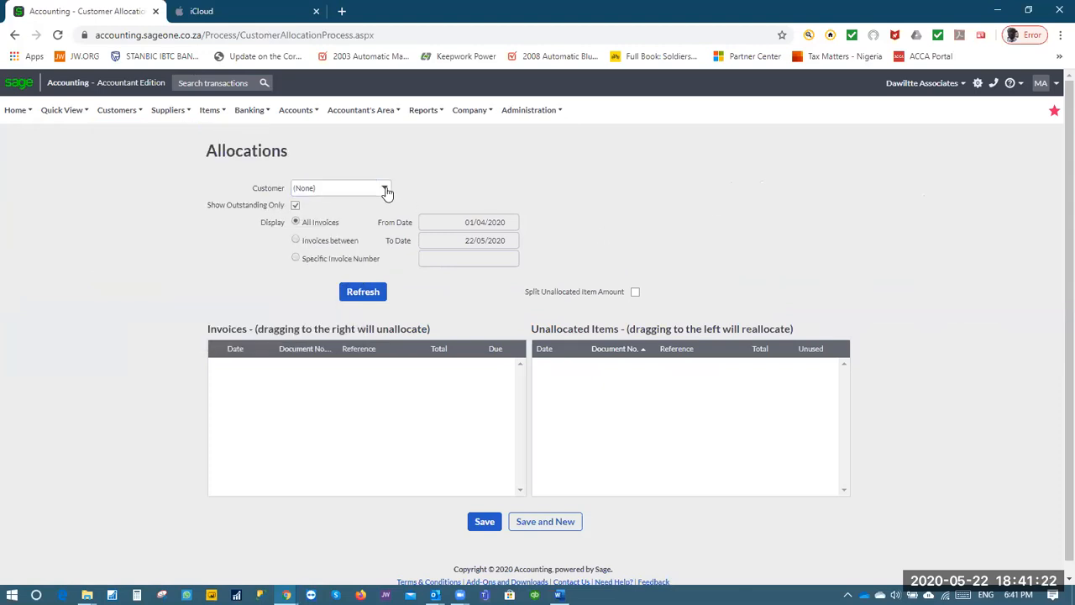
left_click(385, 190)
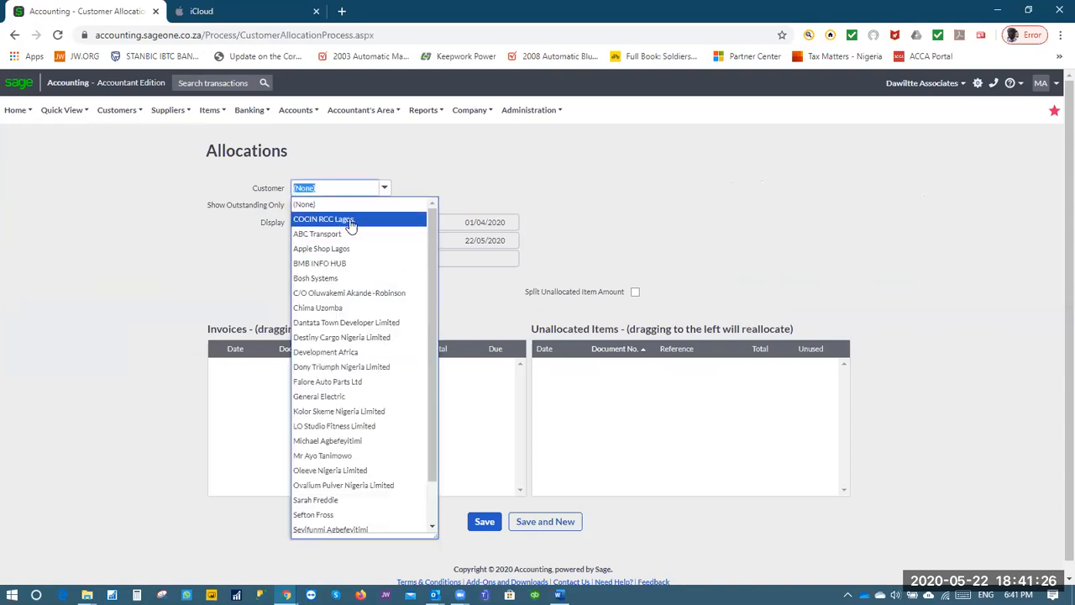
left_click(351, 427)
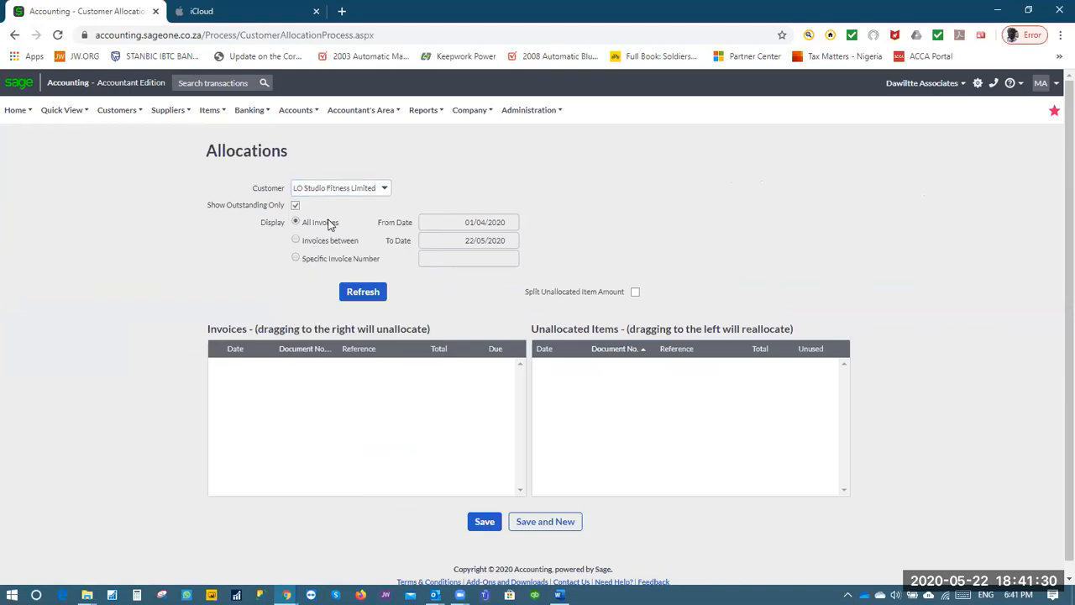
left_click(385, 190)
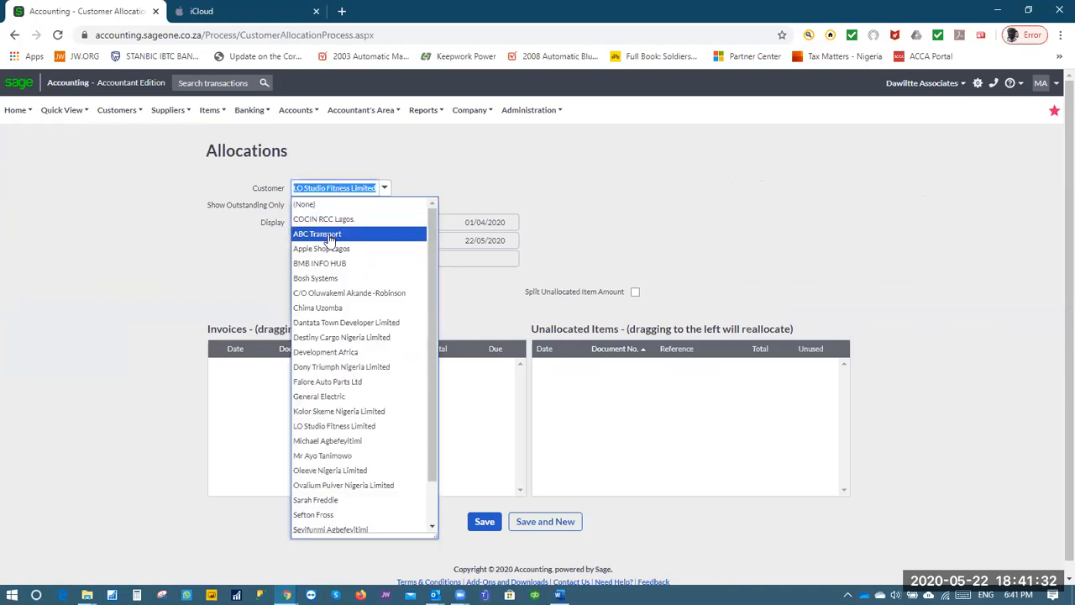
left_click(330, 220)
left_click(419, 214)
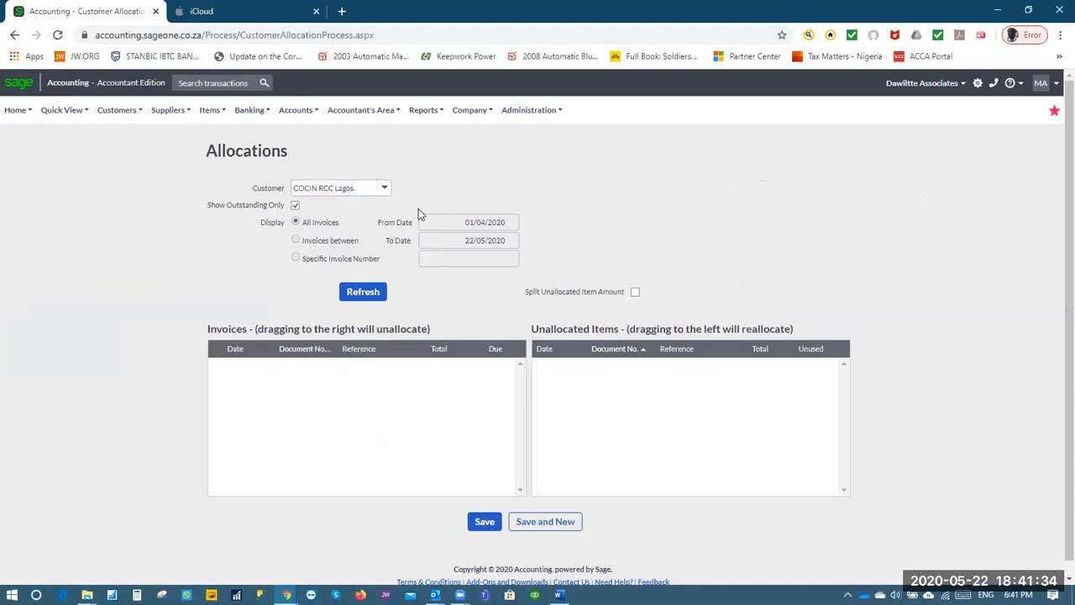
left_click(362, 291)
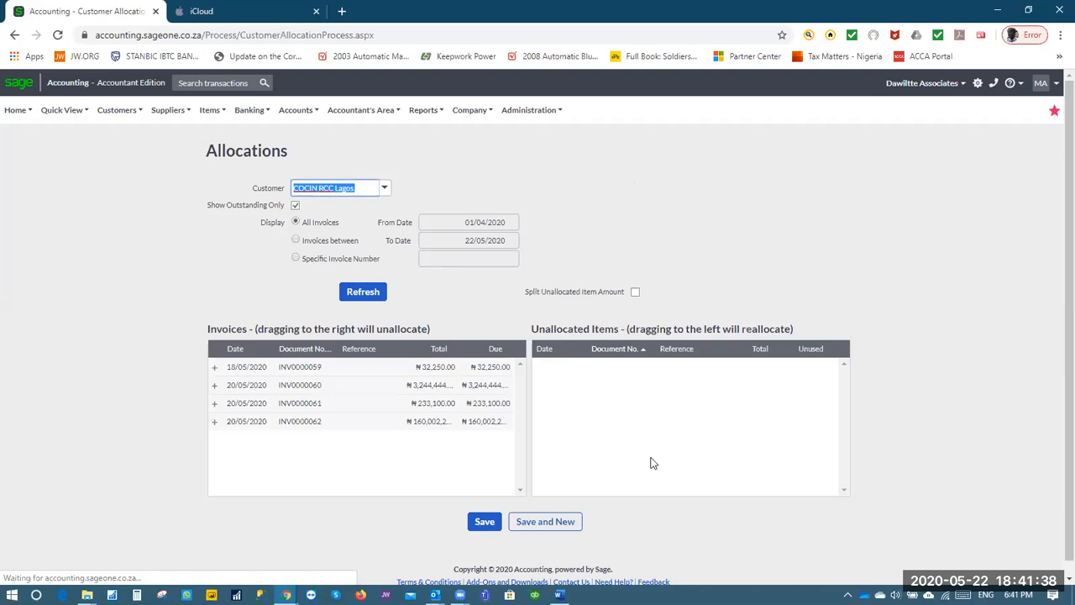
Switch the customer to ABC Transport and refresh, discarding unsaved changes
left_click(383, 188)
left_click(347, 234)
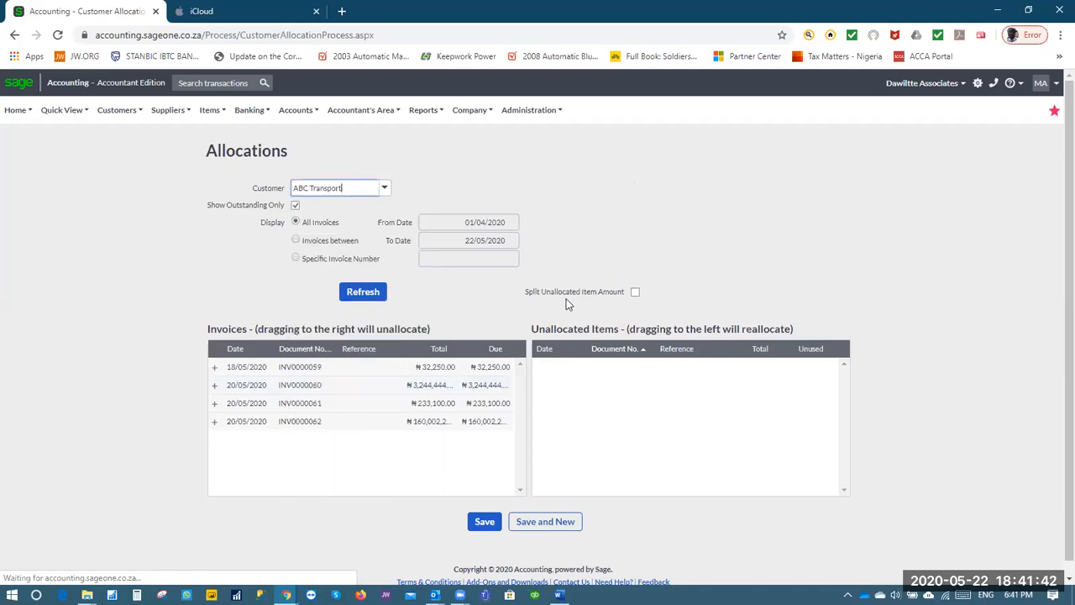
left_click(361, 294)
left_click(510, 348)
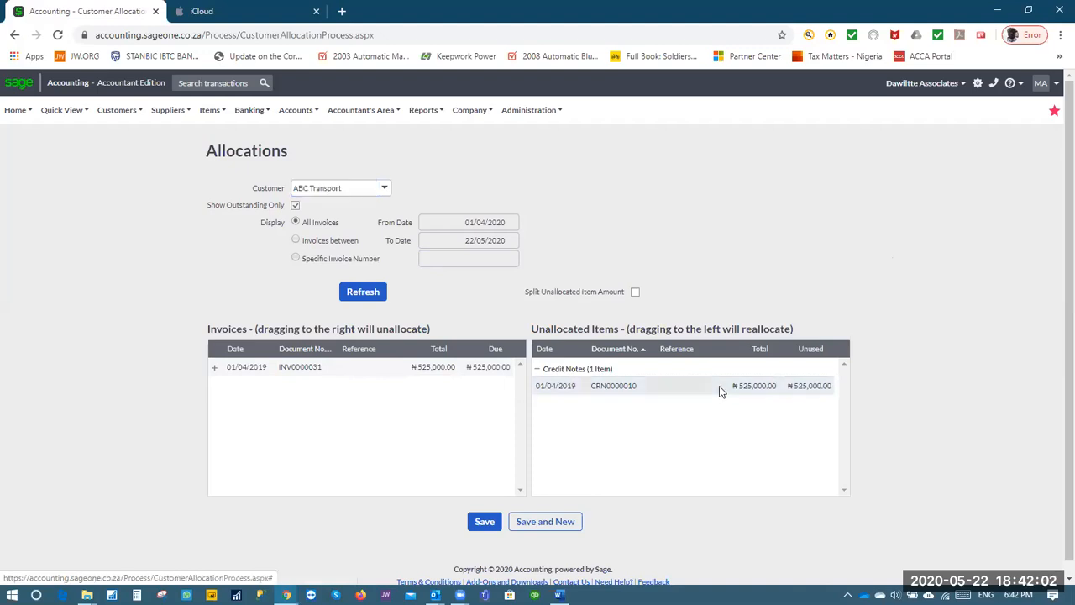
Drag credit note CRN0000010 onto invoice INV0000031 and save the allocation
left_click_drag(719, 385, 686, 394)
left_click_drag(766, 389, 319, 367)
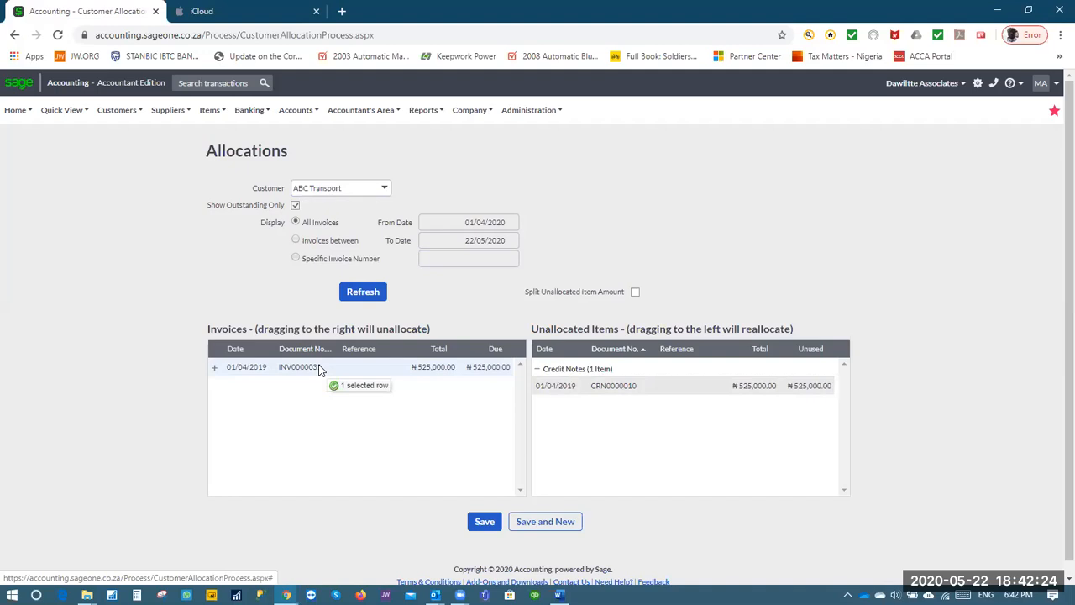
left_click_drag(319, 370, 319, 370)
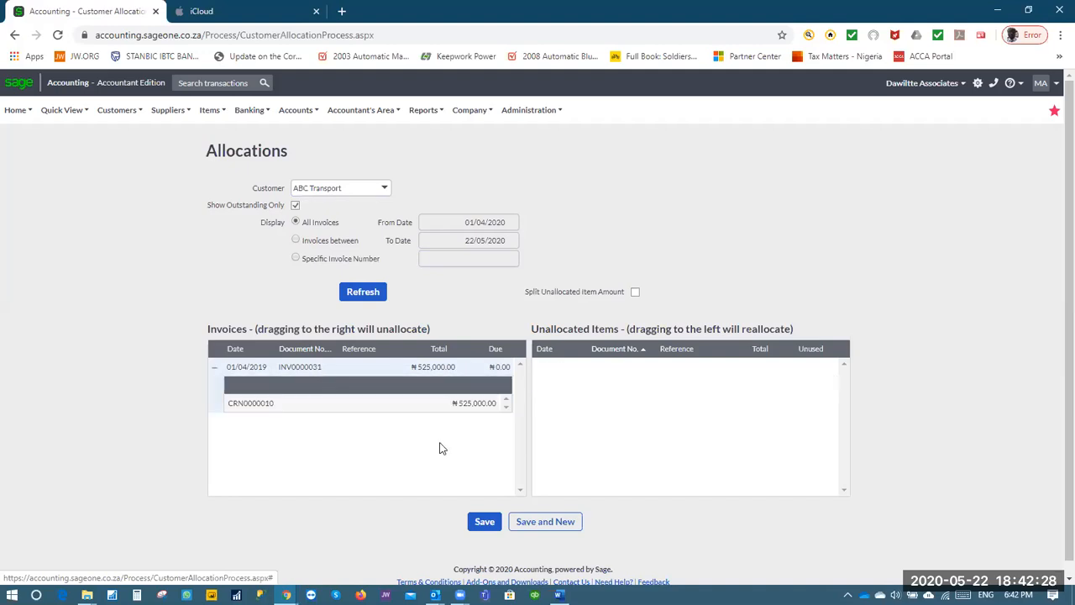
left_click(482, 523)
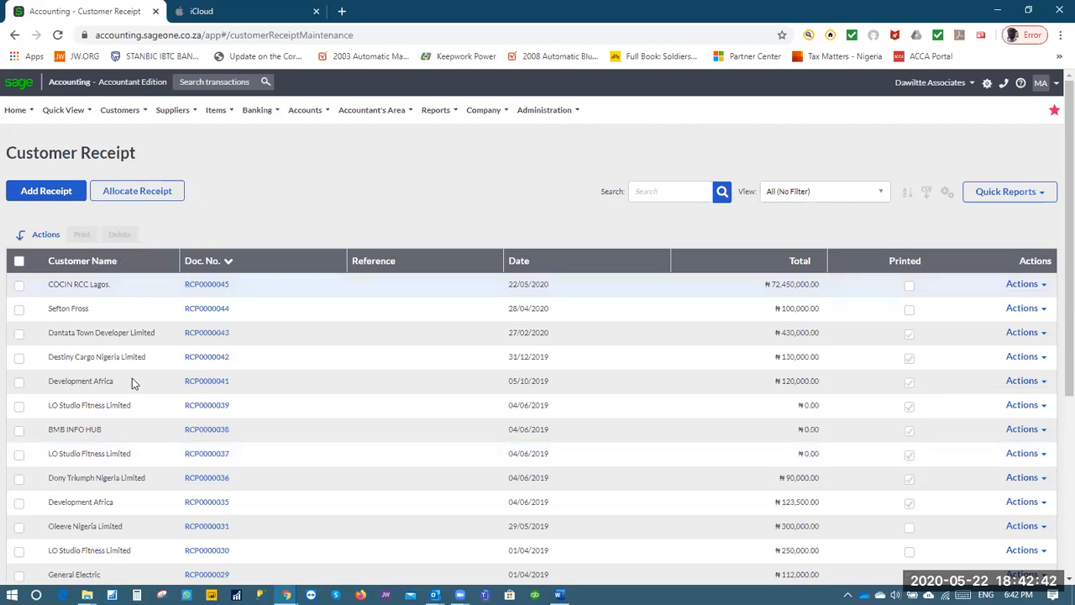
Go to Customer Write-Offs and add a new write-off, WRI0000004
mouse_move(140, 113)
mouse_move(138, 184)
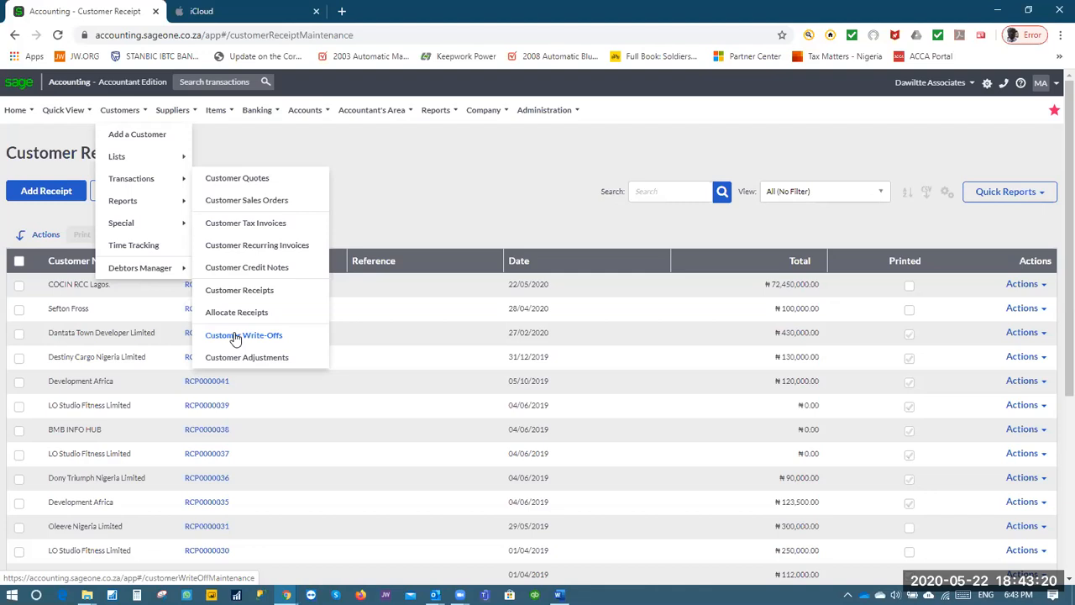
left_click(235, 335)
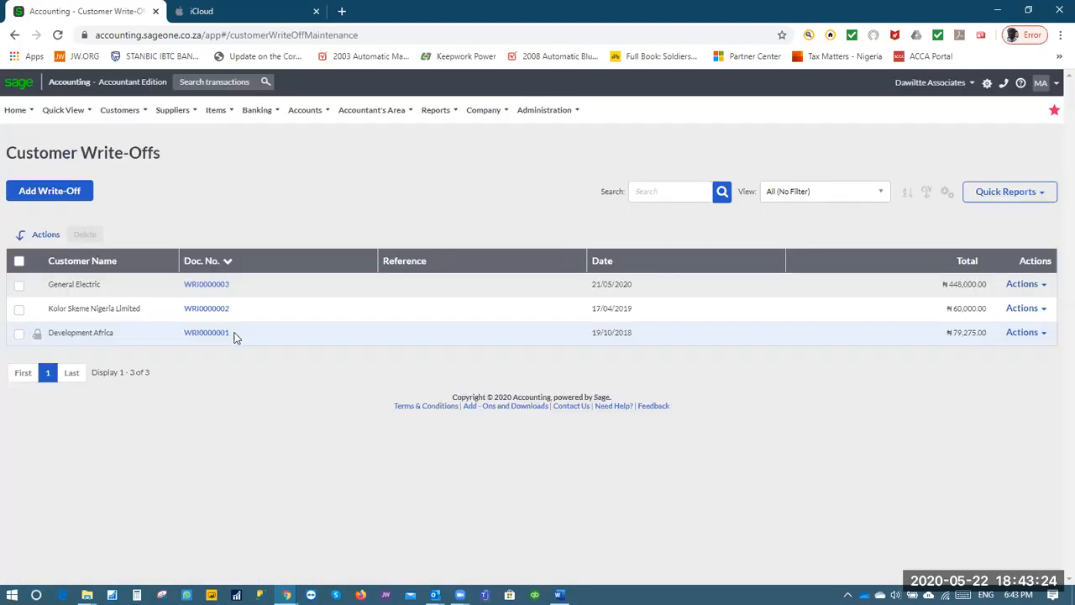
left_click(32, 194)
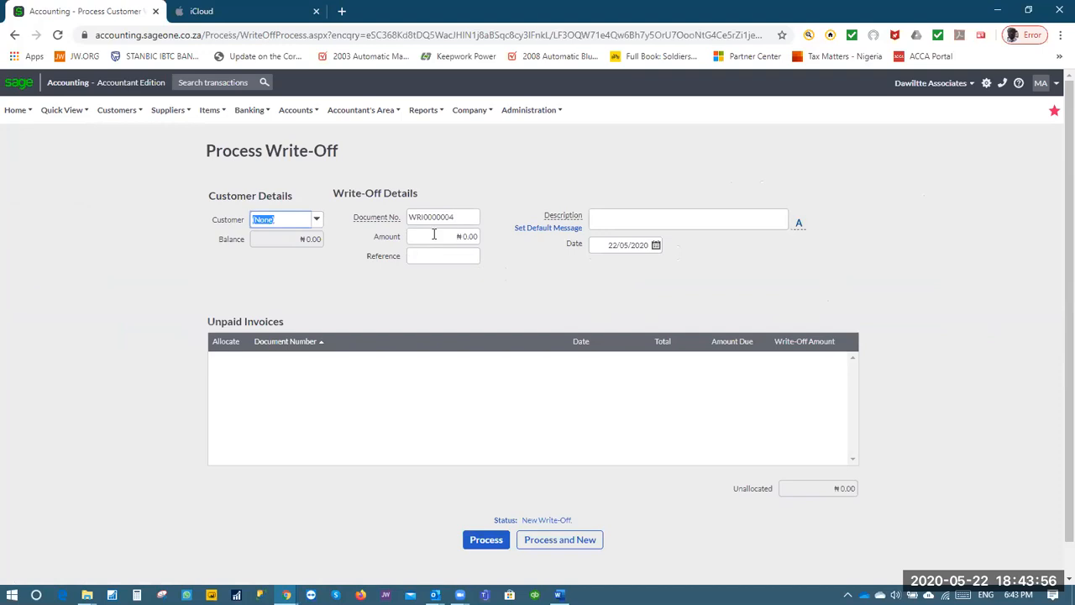
Choose COCIN RCC Lagos and describe the write-off as 'Customer balance written off'
left_click(317, 221)
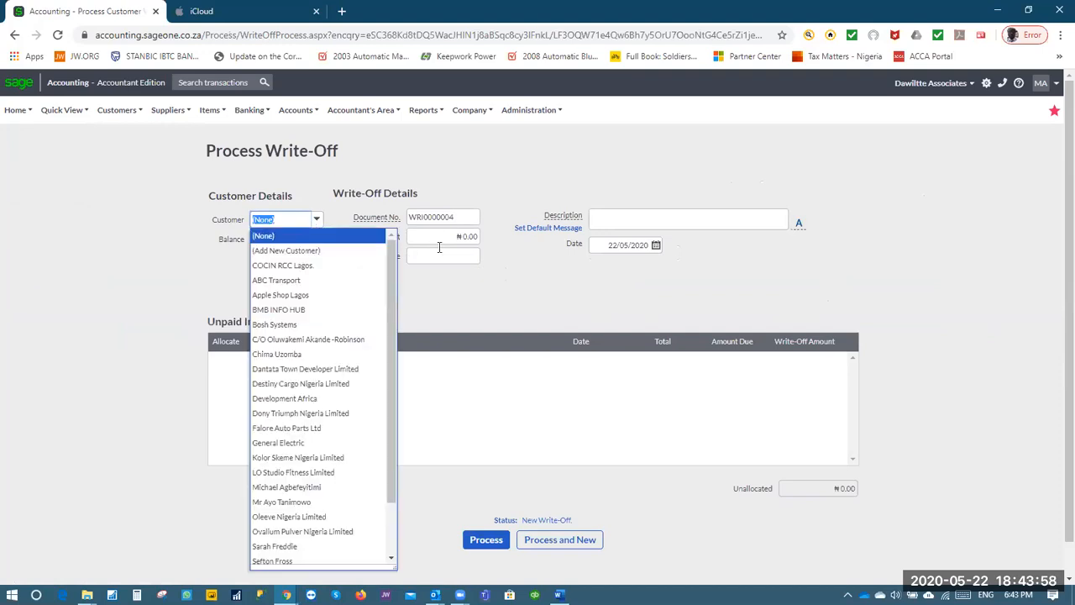
left_click(281, 266)
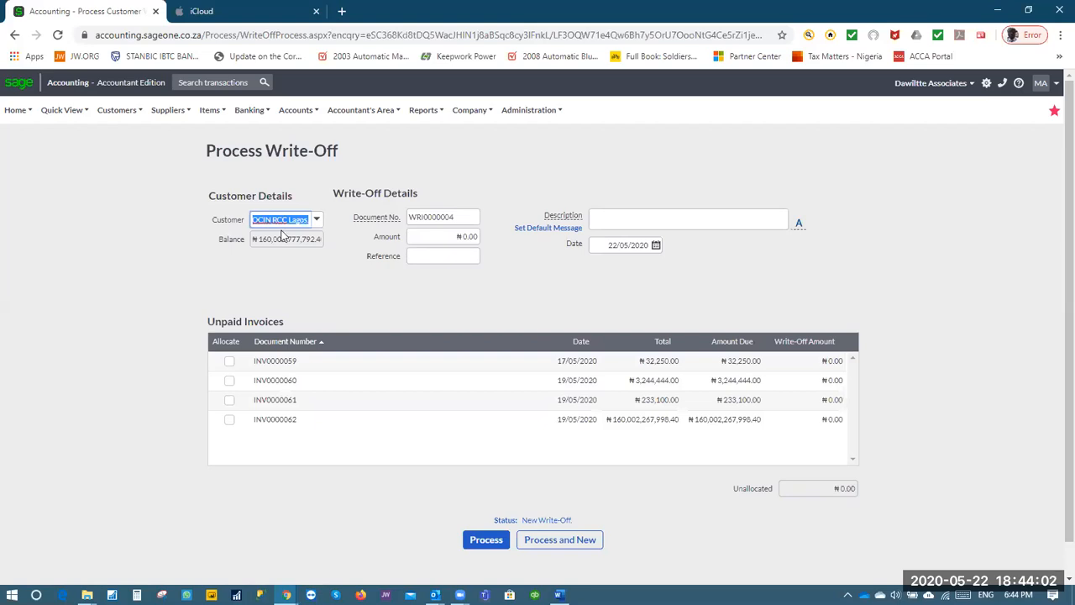
left_click(608, 214)
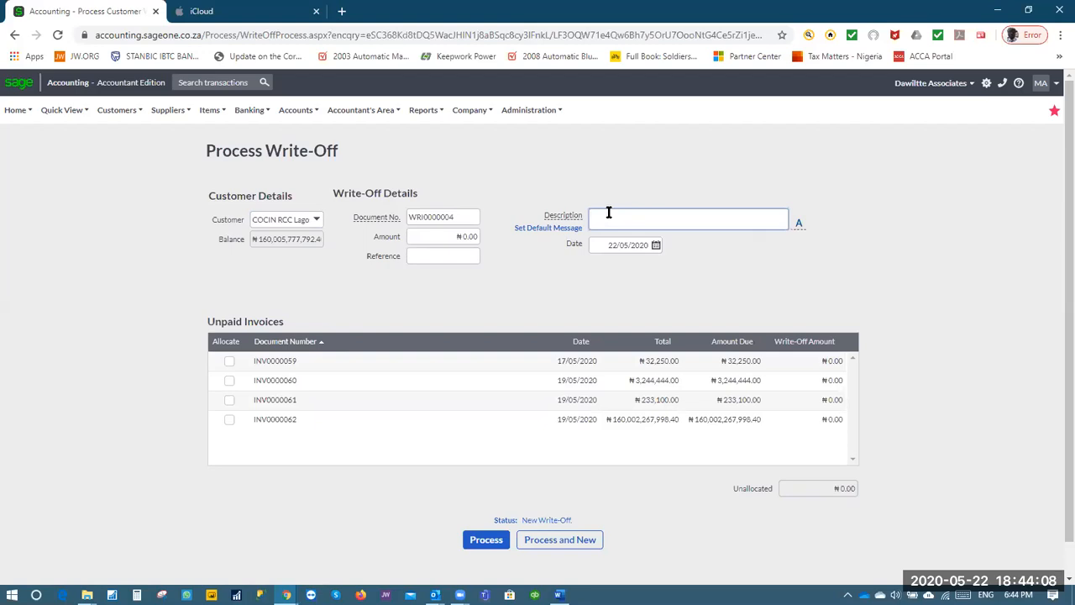
type("Cus")
type("tomer in")
type("recover")
mouse_move(535, 123)
type("bale")
key("BackSpace")
key("BackSpace")
key("BackSpace")
key("BackSpace")
key("BackSpace")
key("BackSpace")
key("BackSpace")
key("BackSpace")
key("BackSpace")
key("BackSpace")
key("BackSpace")
key("BackSpace")
key("BackSpace")
type("balance written off")
key("Tab")
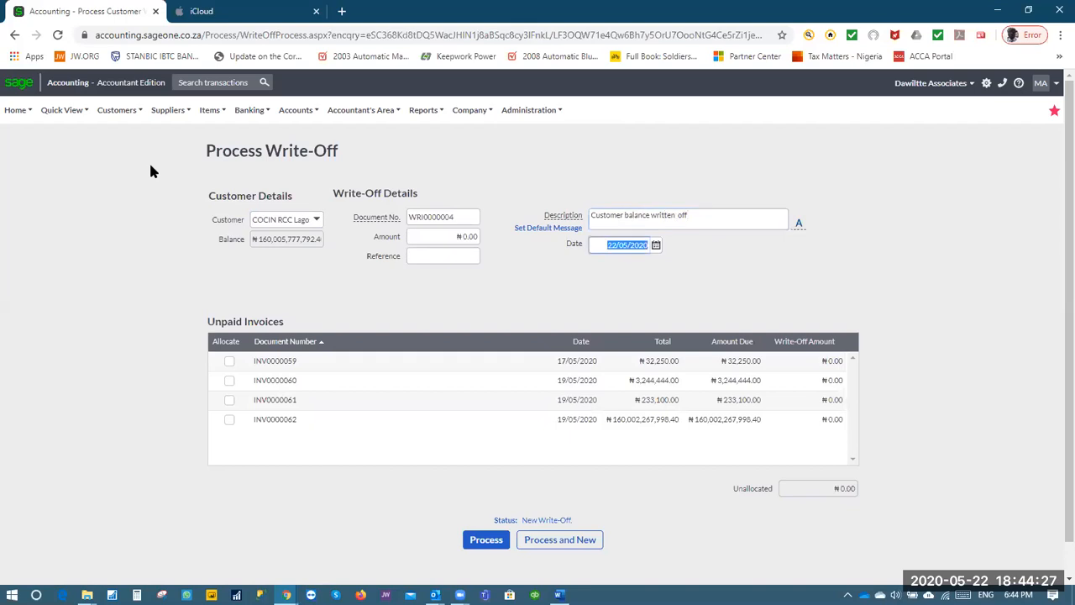
Keep the 22/05/2020 date, tick invoices INV0000059 to INV0000062, and process the write-off
left_click(819, 292)
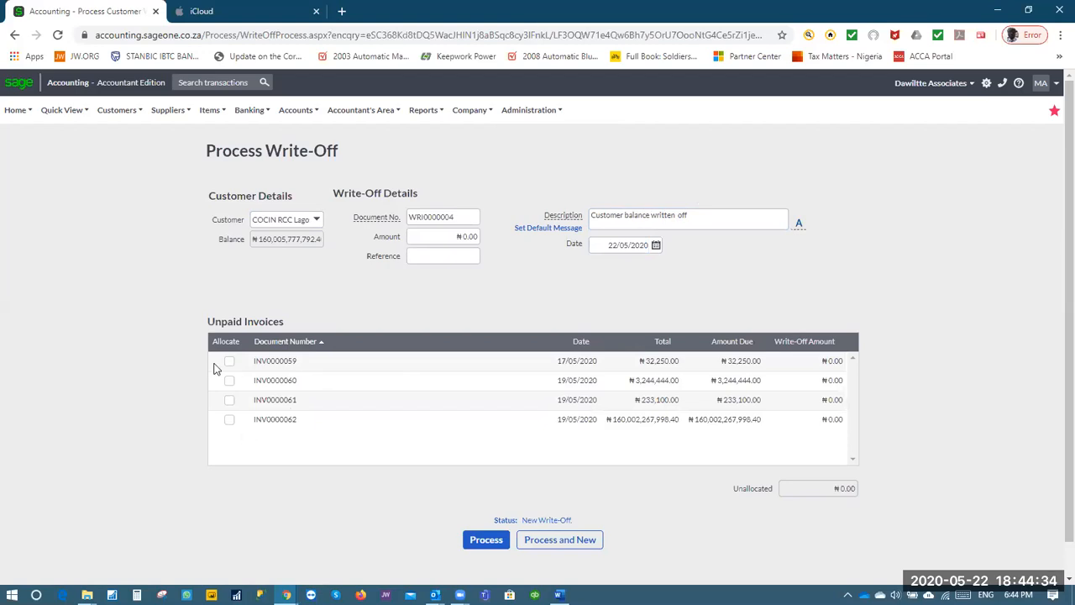
left_click(230, 420)
left_click(229, 400)
left_click(229, 380)
left_click(229, 361)
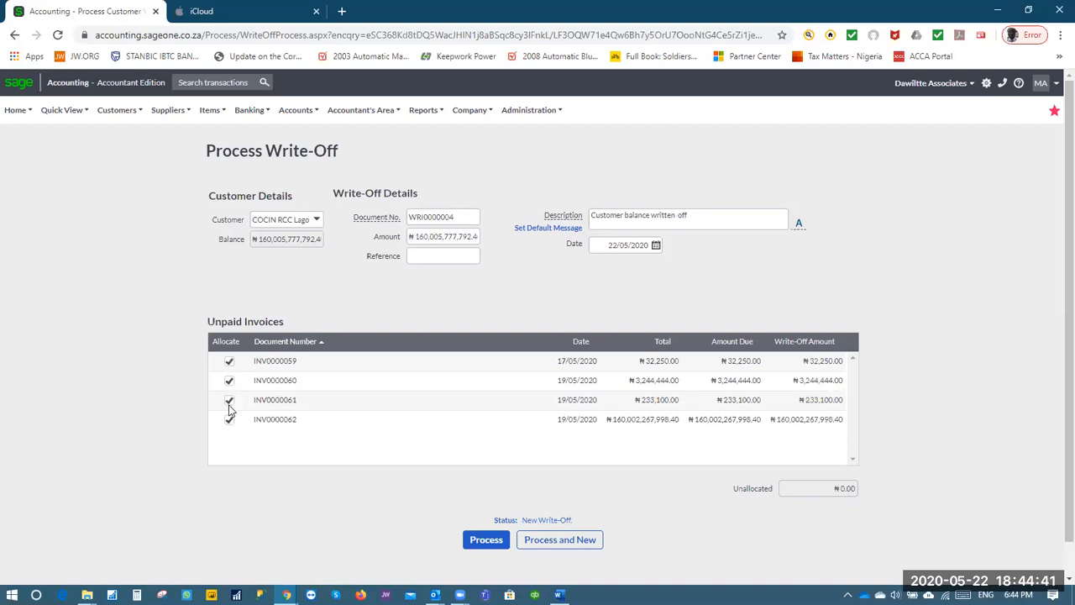
left_click(491, 542)
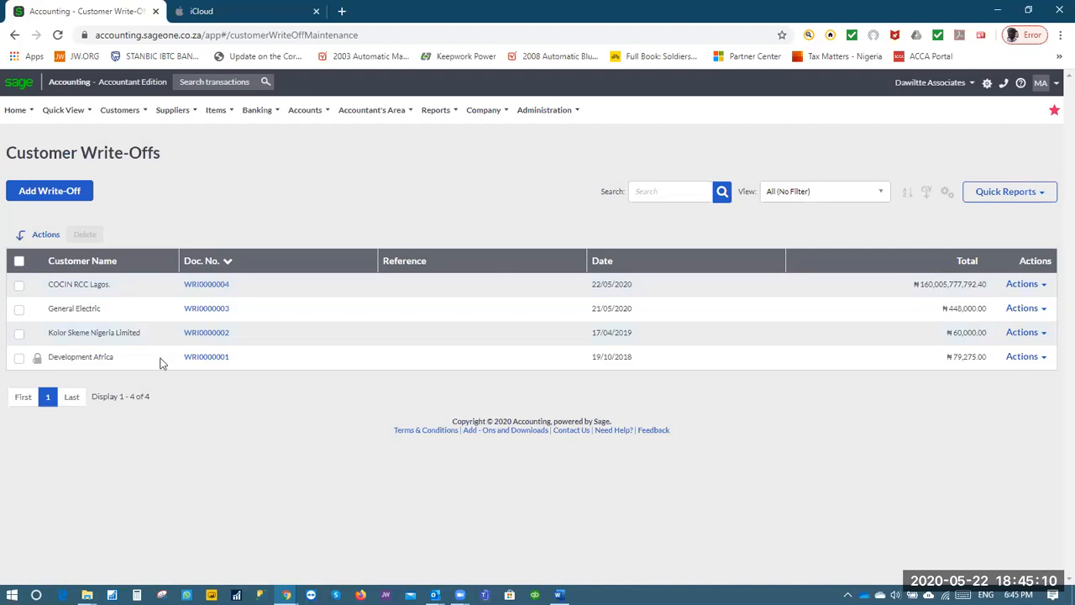
Open the Profit and Loss report setup from Financial Statements reports
mouse_move(435, 110)
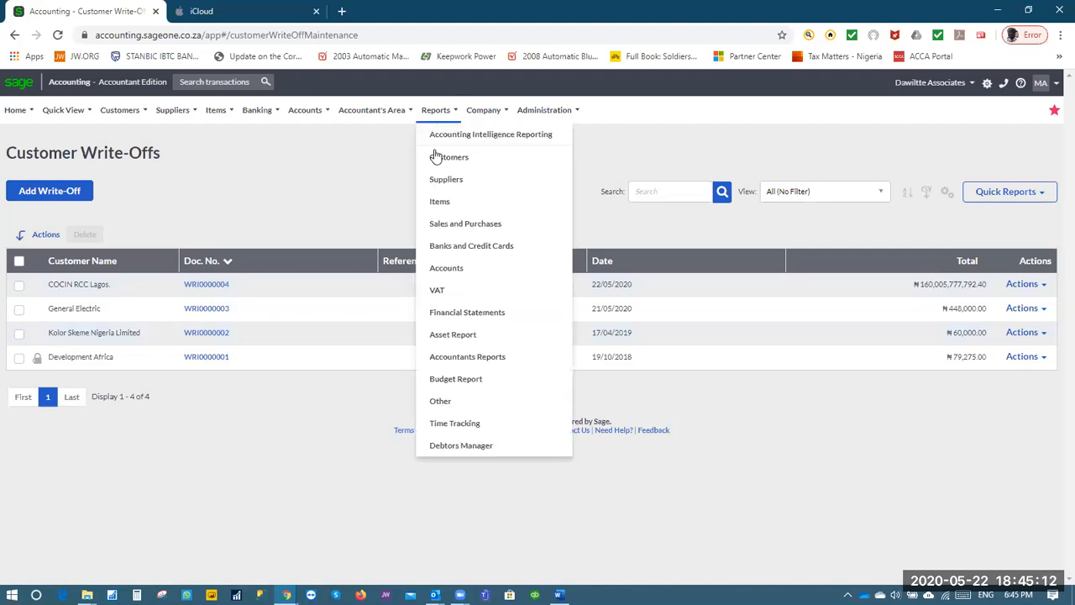
left_click(448, 317)
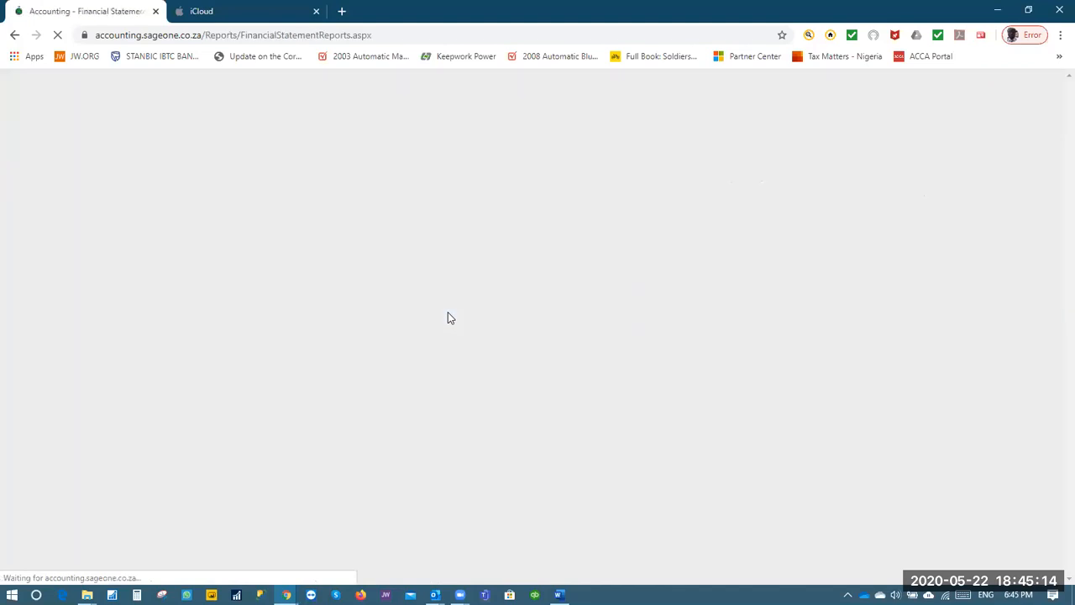
left_click(298, 212)
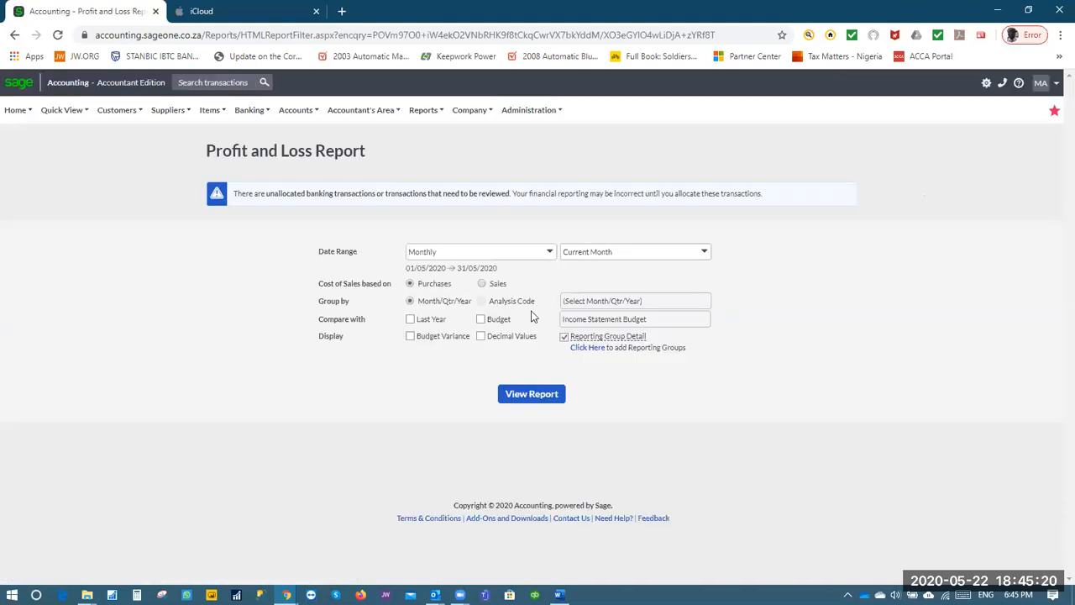
Run the Profit and Loss report for the month of May 2020
left_click(514, 402)
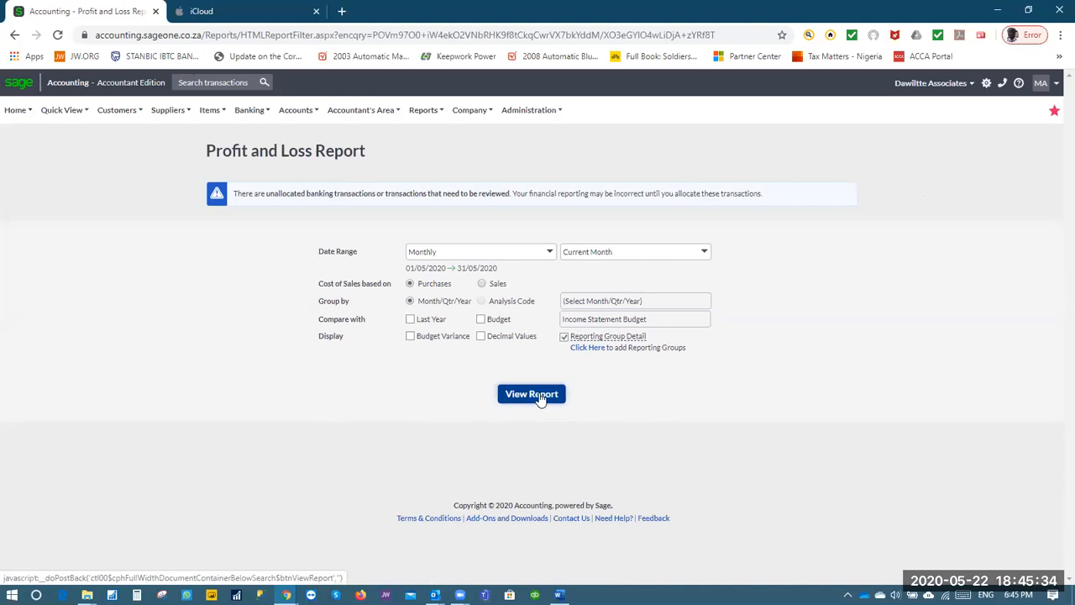
left_click(703, 254)
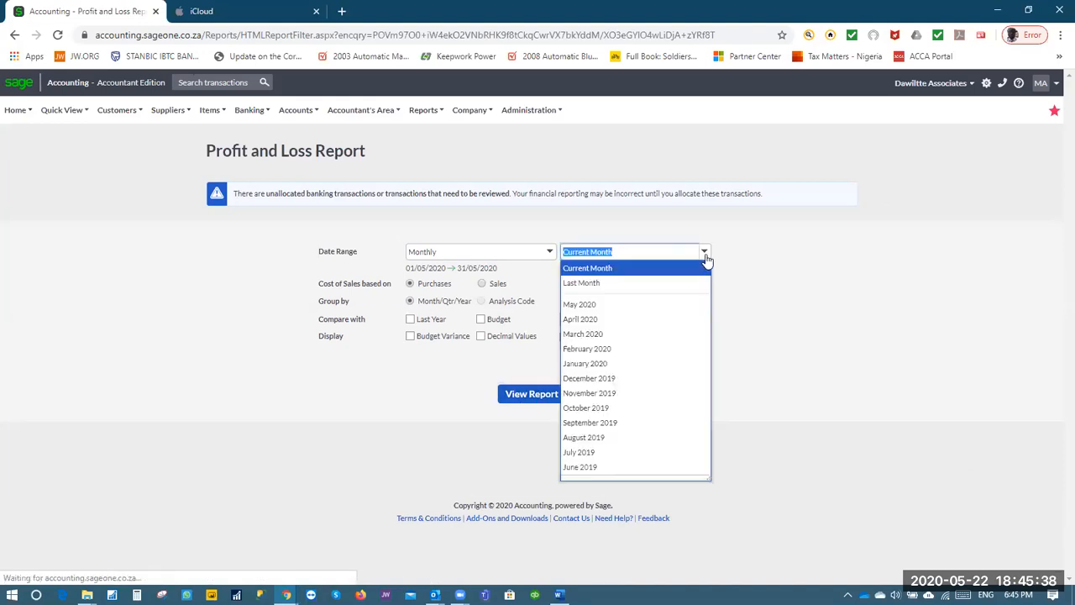
left_click(608, 304)
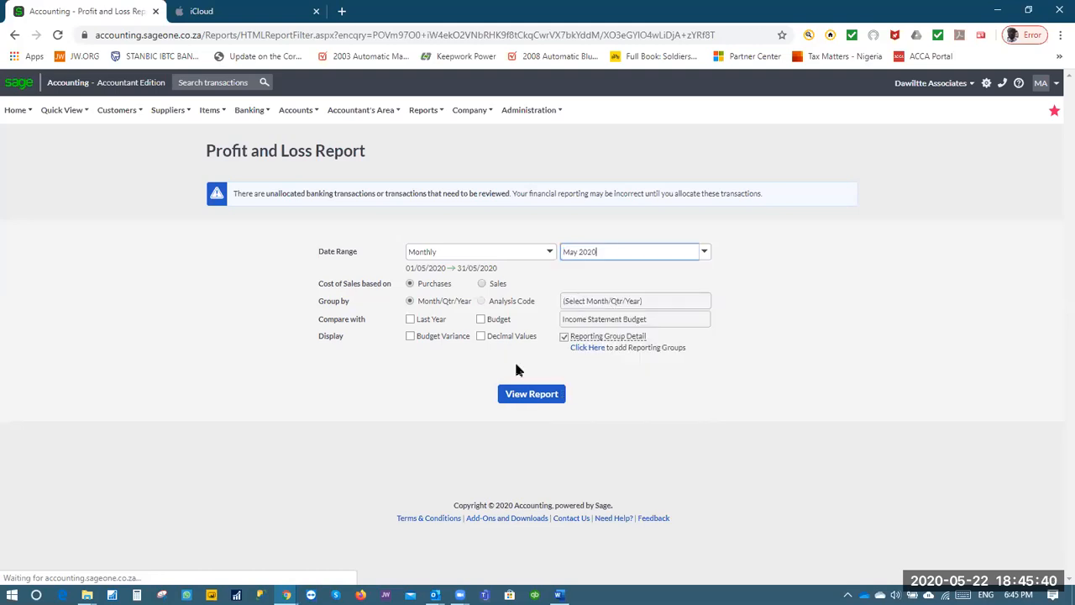
left_click(528, 398)
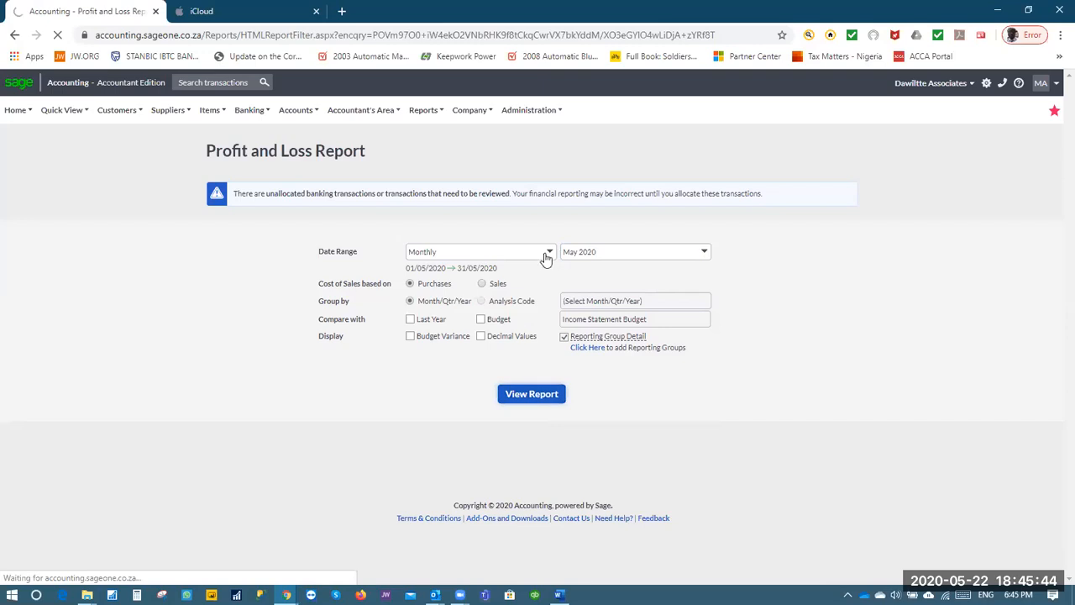
Switch the date range to Yearly and view the 2020 report
left_click(546, 254)
left_click(468, 298)
left_click(523, 395)
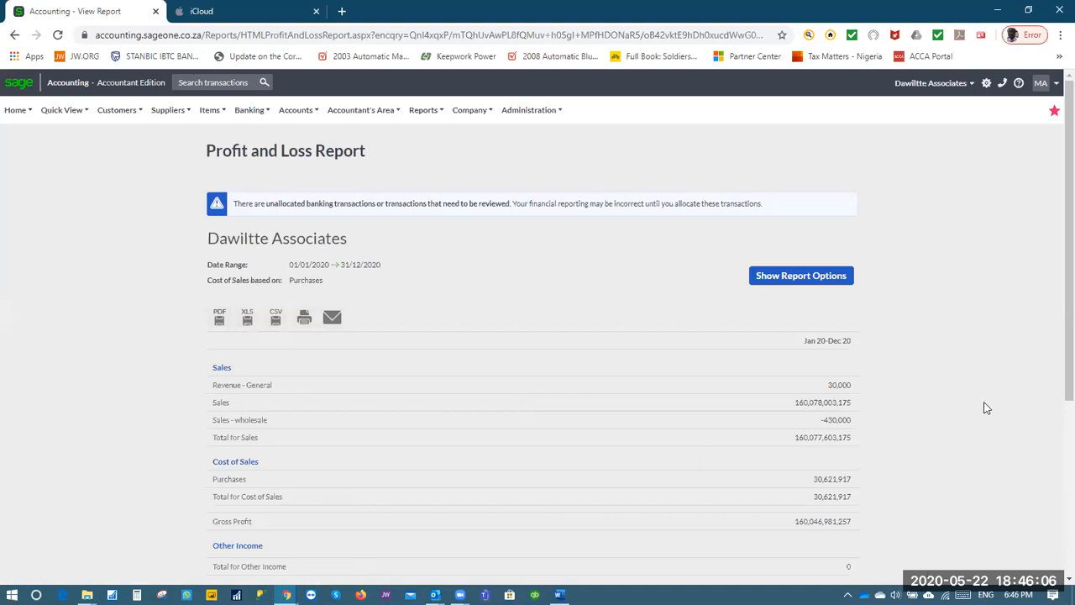
left_click_drag(1067, 152, 1056, 254)
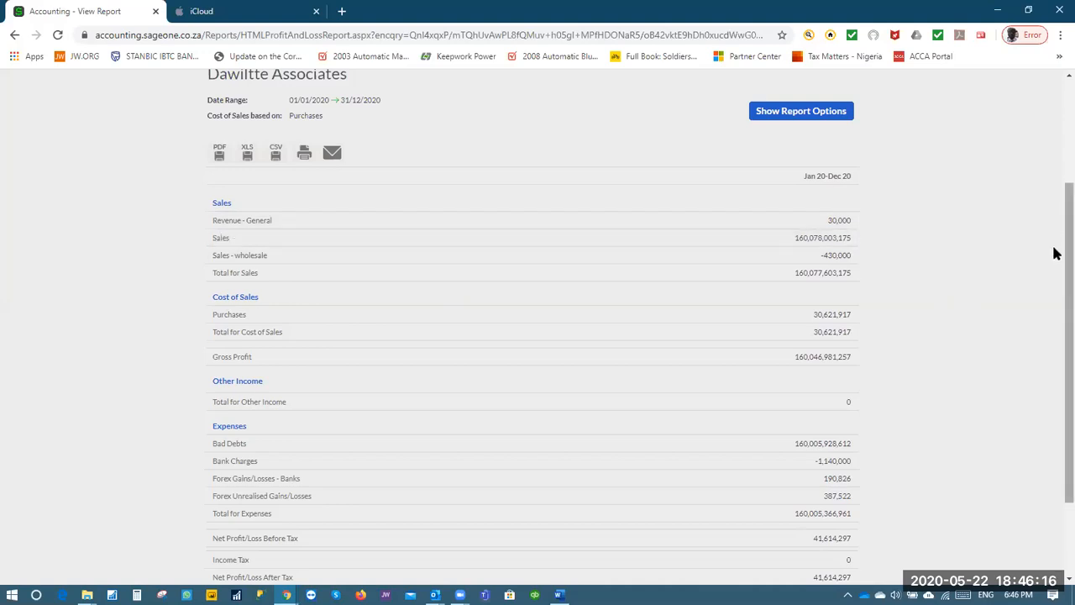
scroll(1056, 253, "down", 2)
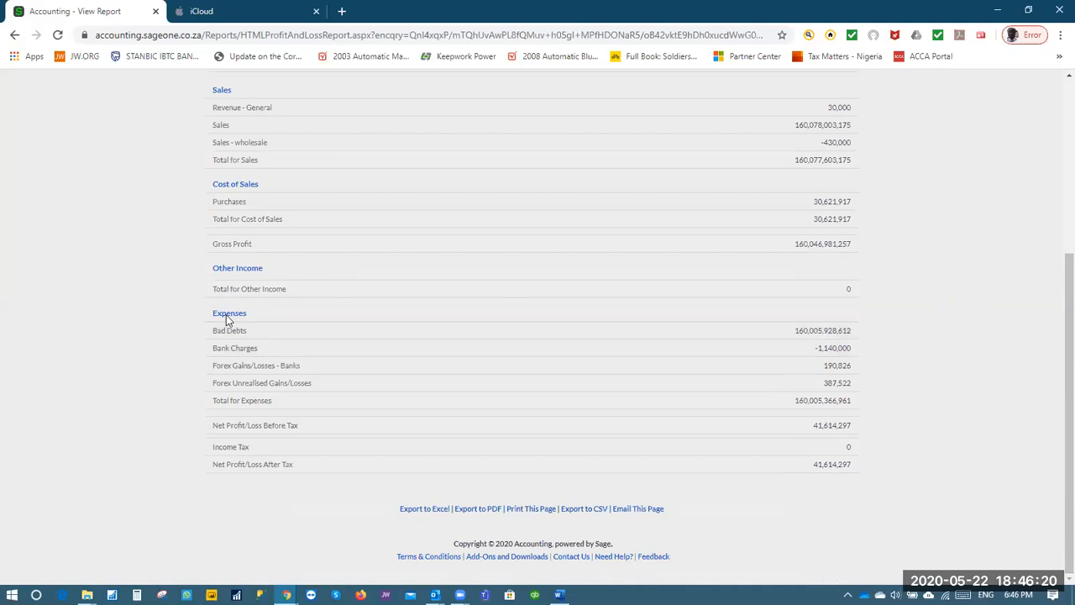
scroll(735, 338, "up", 5)
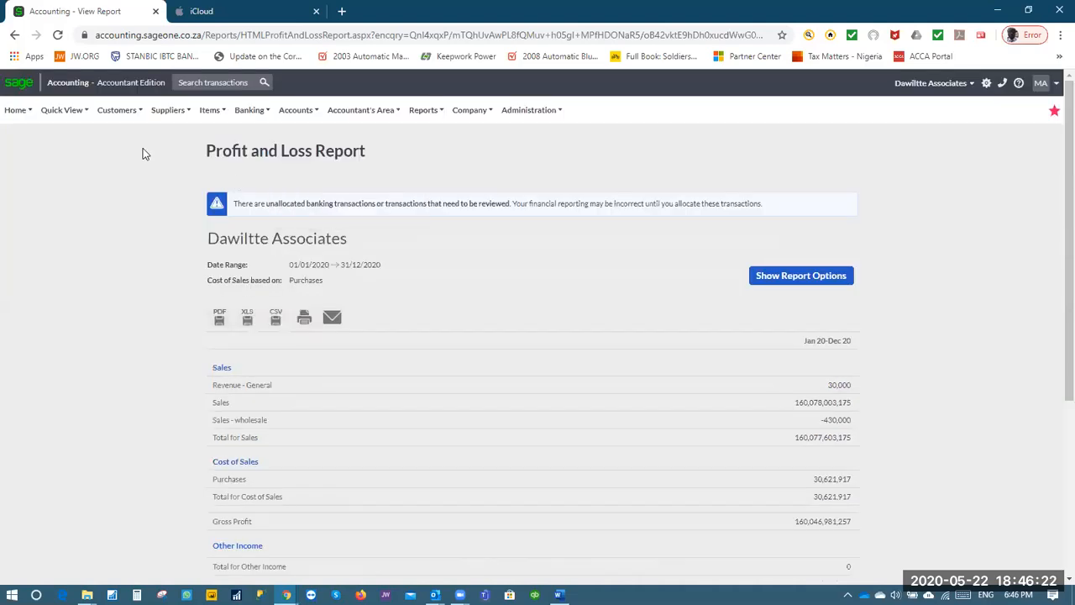
left_click(126, 110)
mouse_move(129, 221)
mouse_move(135, 175)
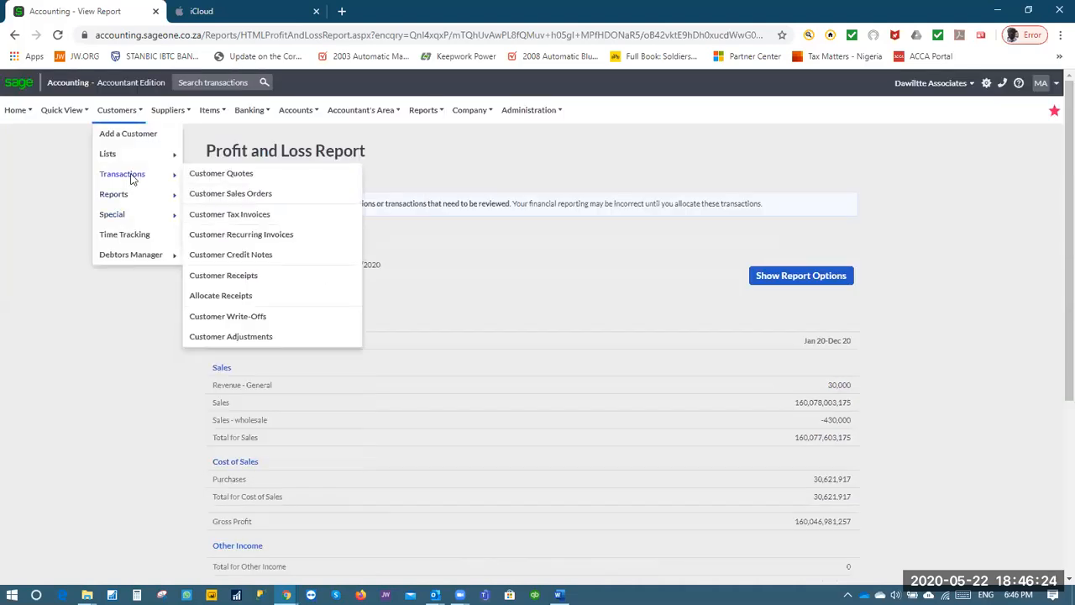
View the Customer Write-Offs list, then move to the Customer Adjustments list
left_click(233, 325)
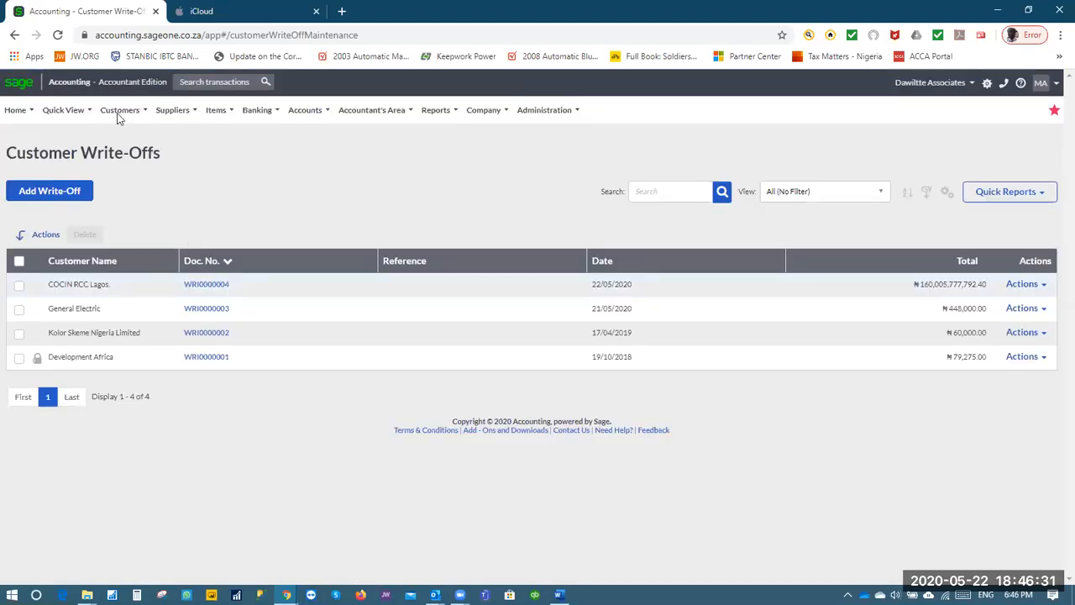
left_click(117, 115)
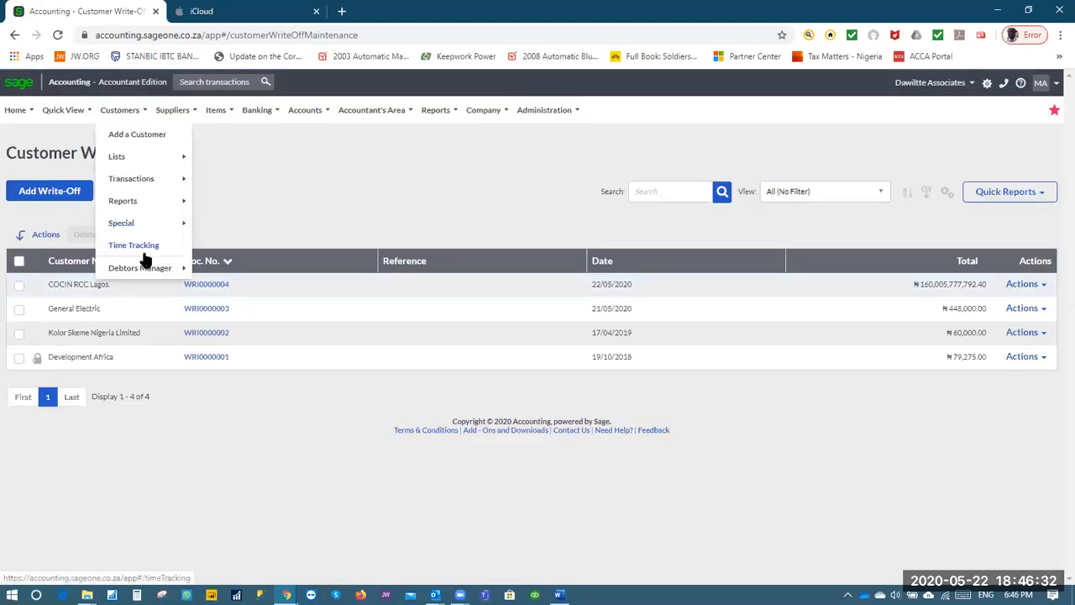
mouse_move(145, 178)
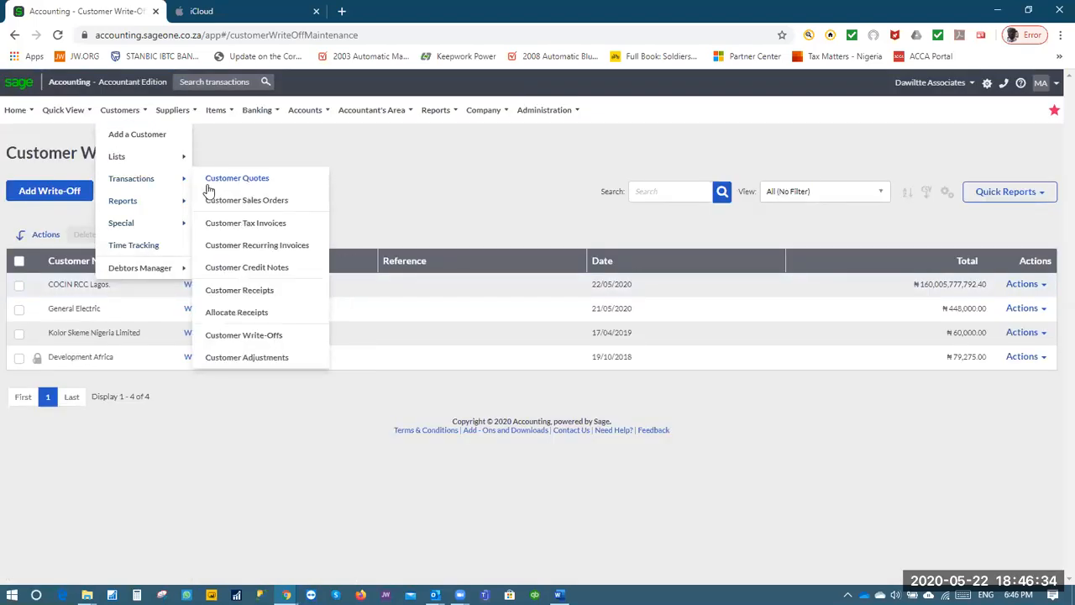
left_click(247, 357)
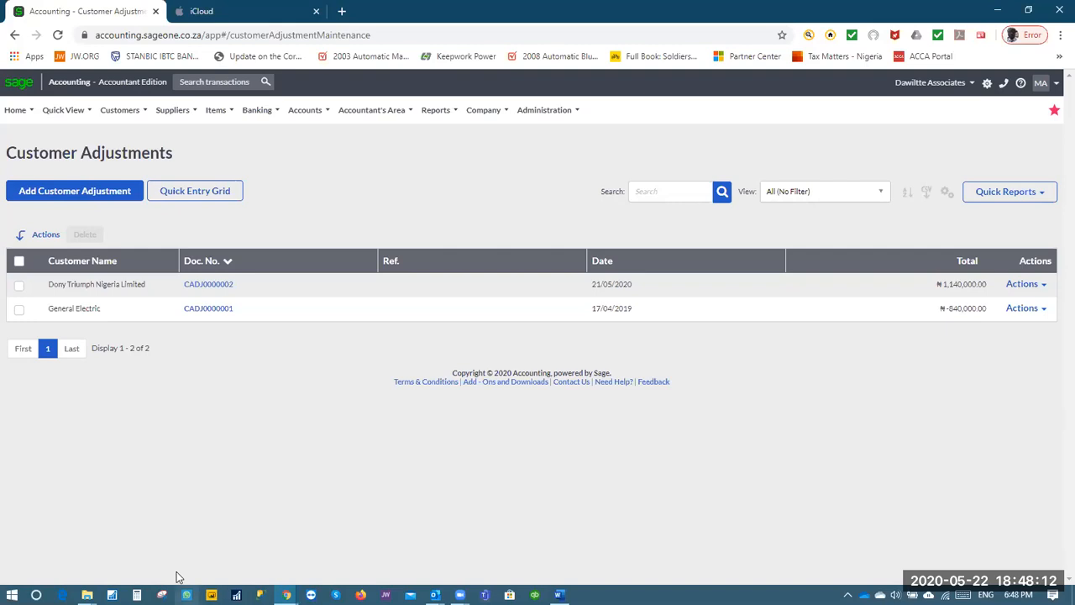
Start adjustment CADJ0000003 and settle on Apple Shop Lagos after trying Bosh Systems and ABC Transport
left_click(59, 191)
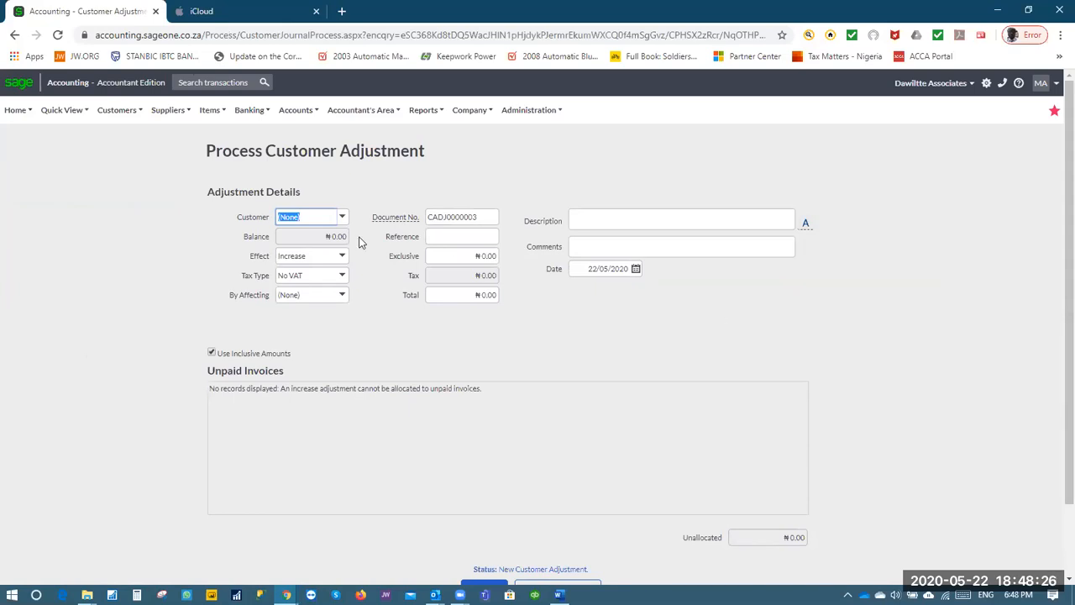
left_click(342, 217)
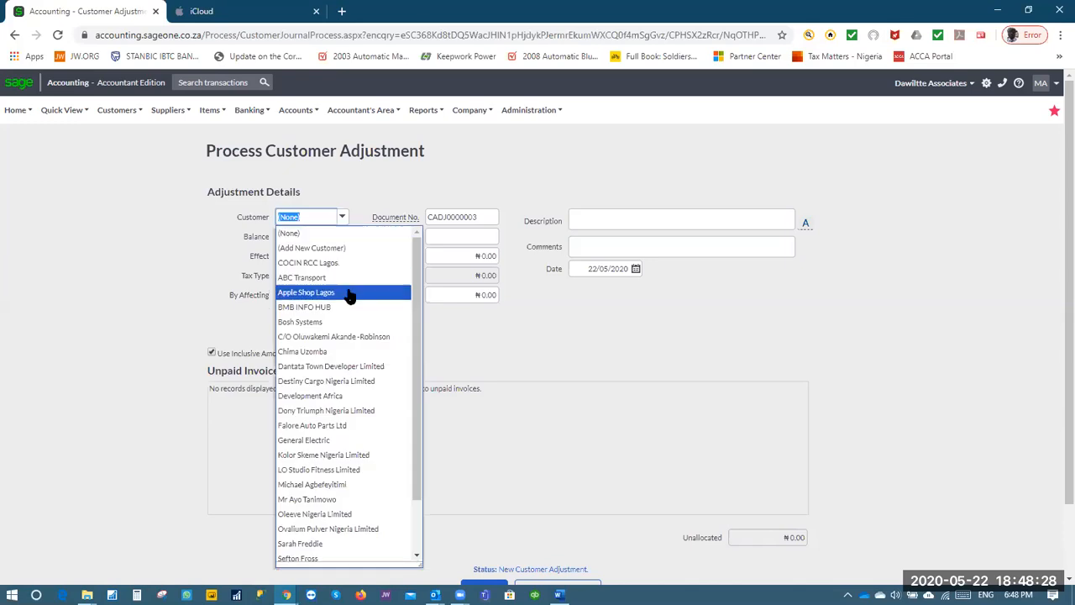
left_click(353, 322)
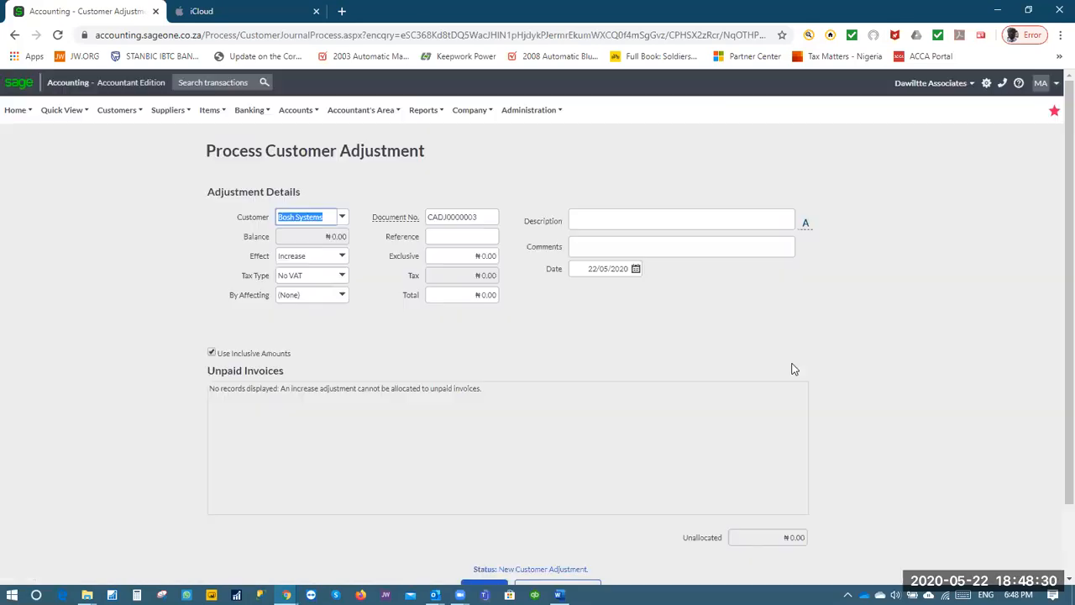
left_click(338, 220)
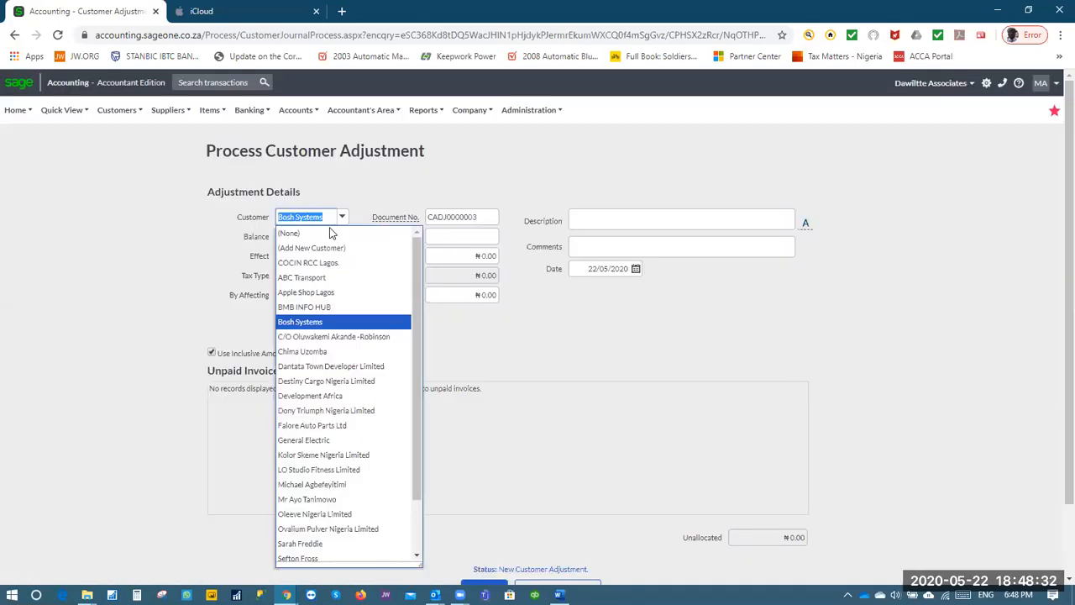
left_click(340, 277)
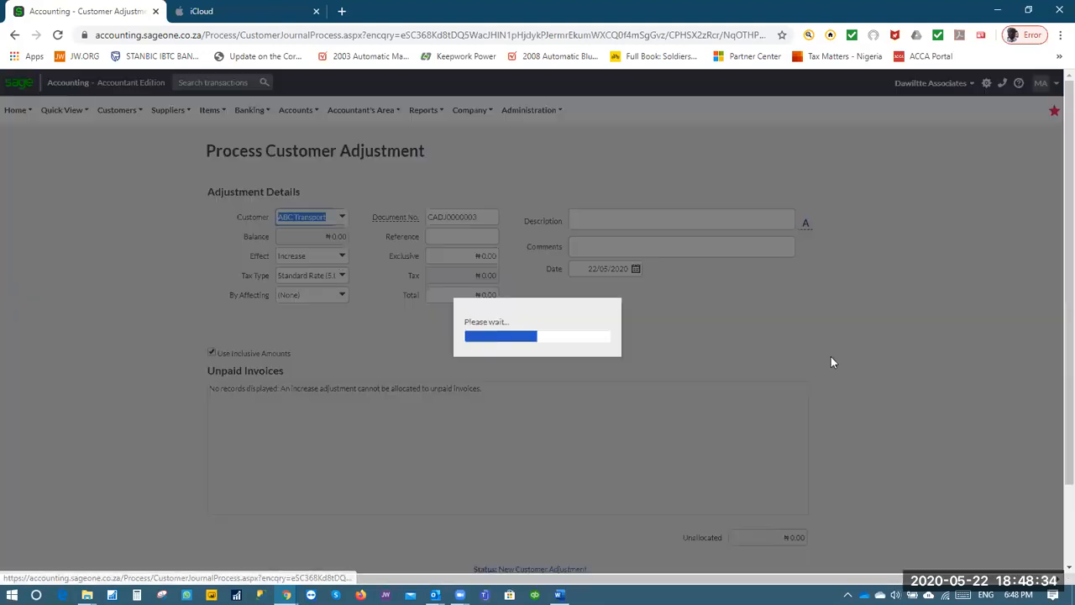
left_click(342, 218)
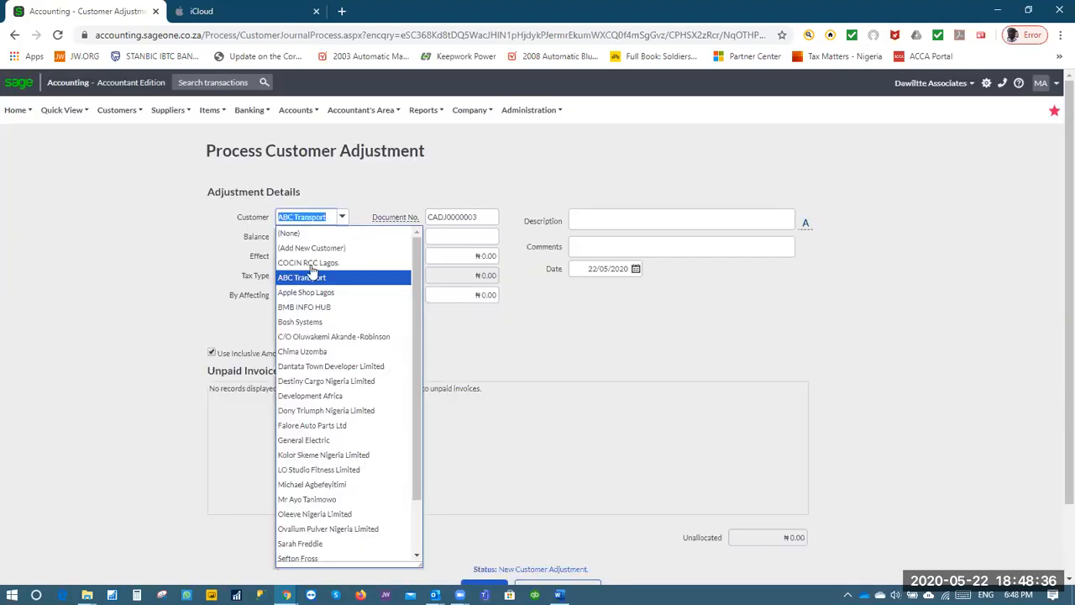
left_click(322, 292)
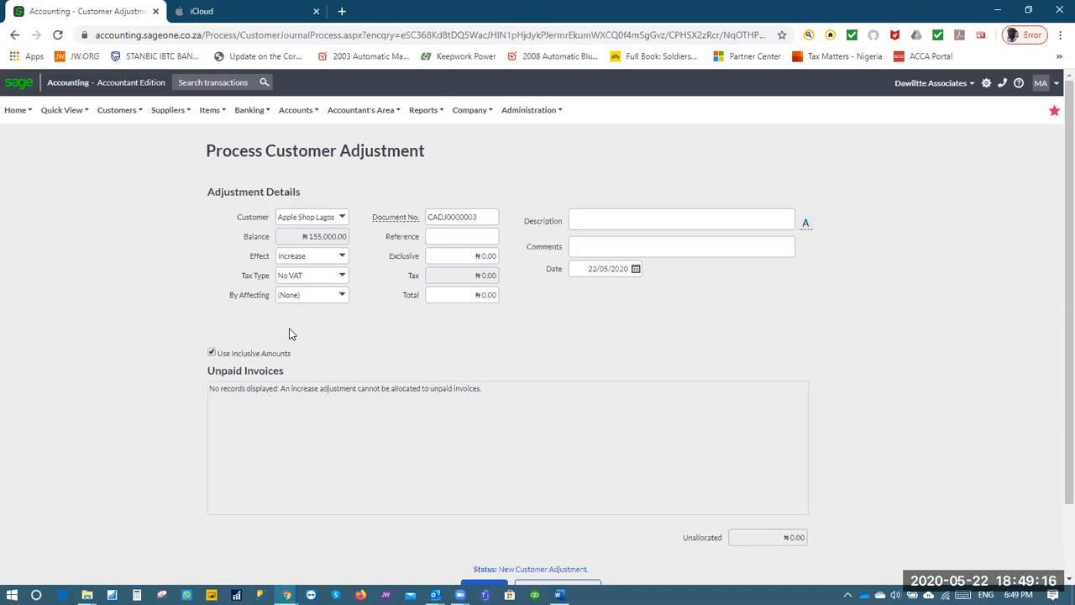
Set the affected account to WHT Notes Receivable (USD) with a 155,000 exclusive amount
left_click(342, 295)
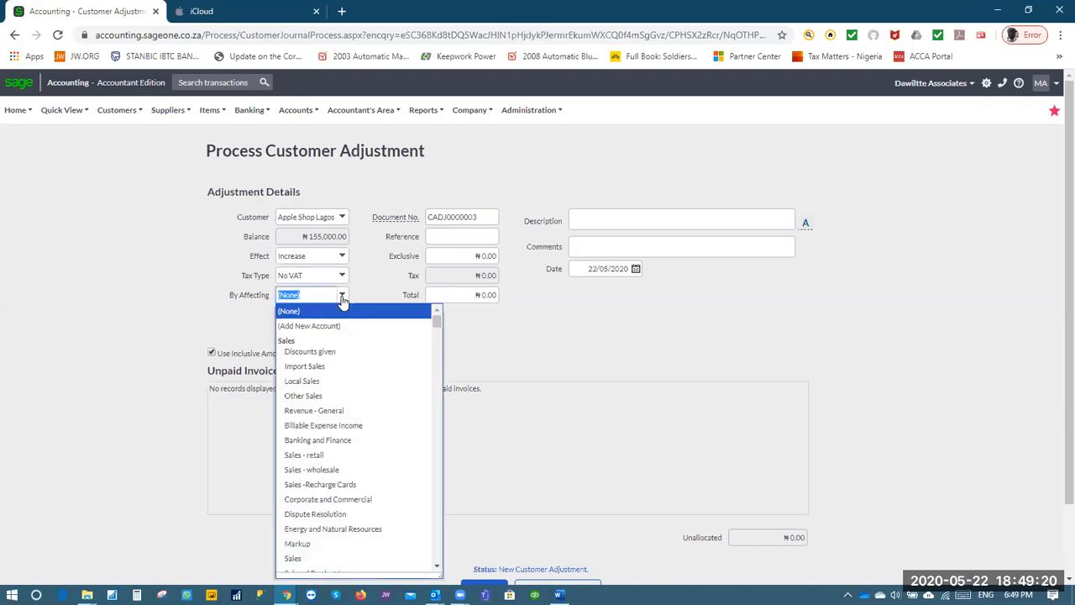
scroll(364, 453, "down", 10)
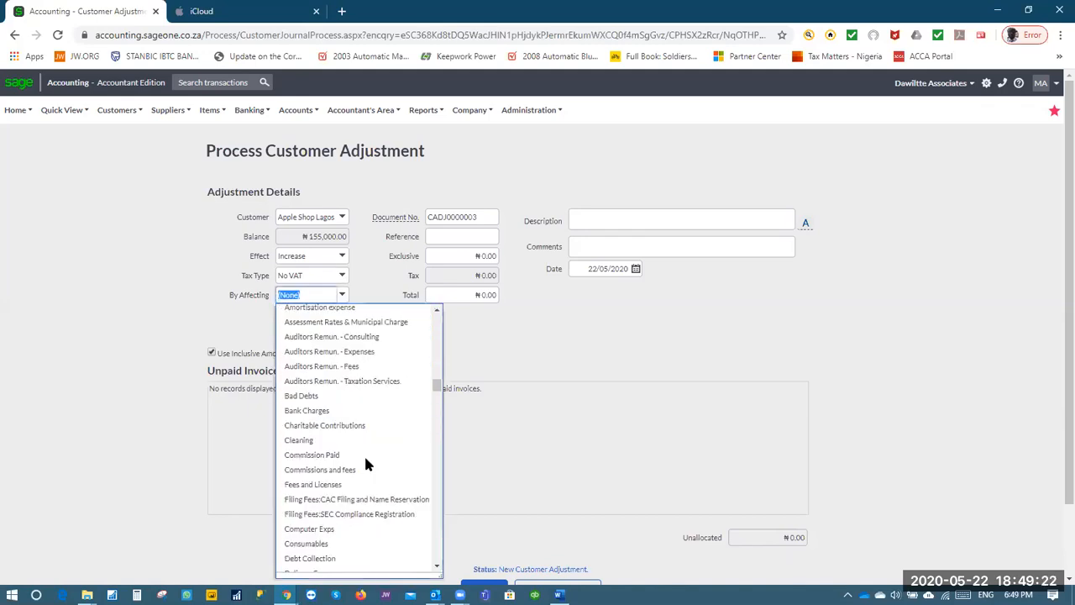
scroll(367, 464, "down", 3)
scroll(370, 464, "up", 6)
type("welfare & Hospita")
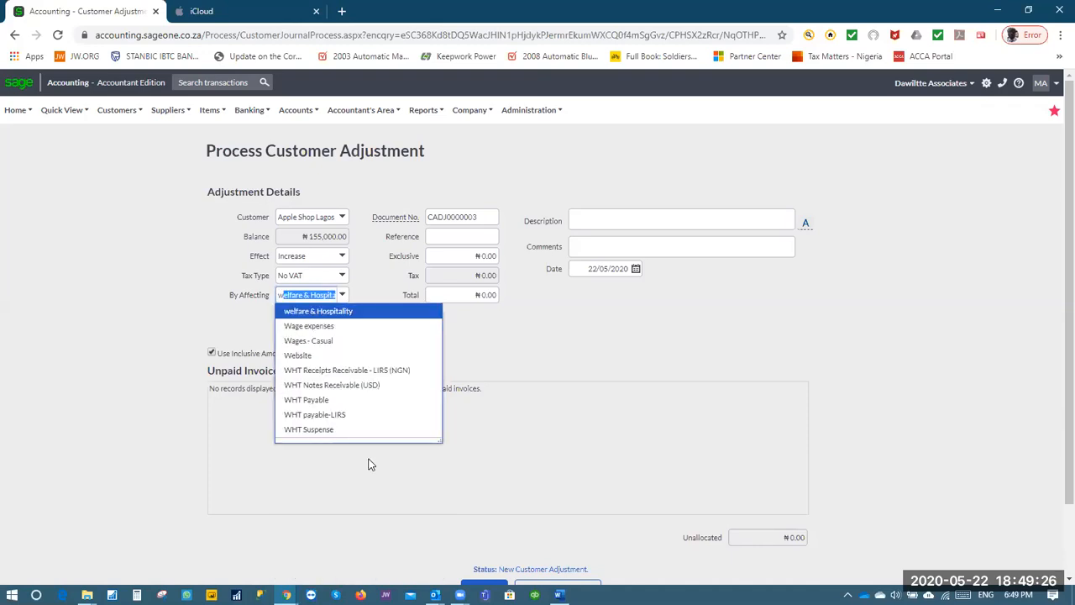
left_click(386, 386)
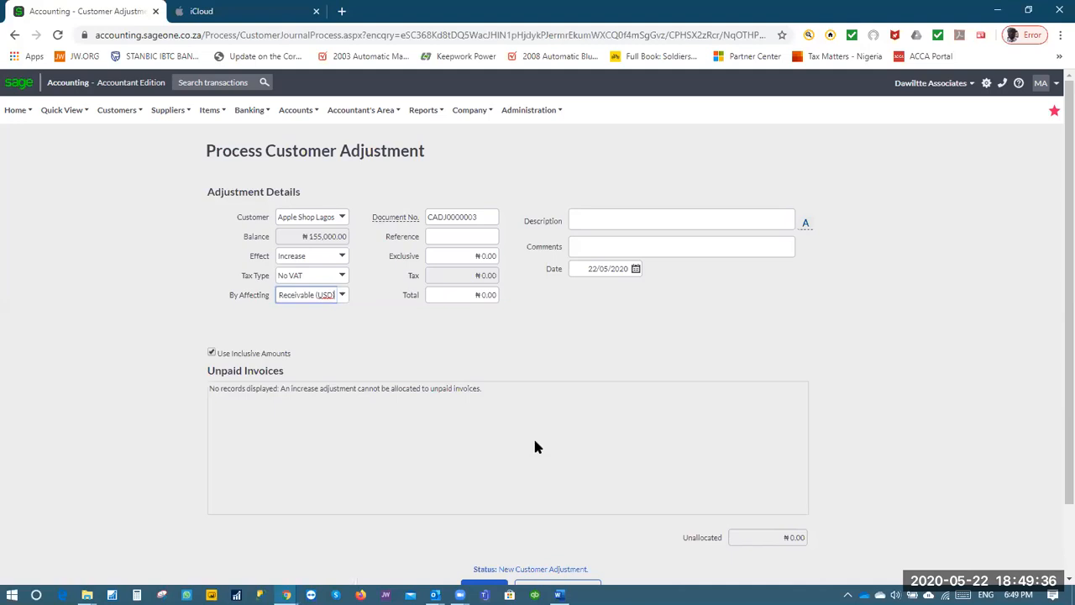
left_click(459, 256)
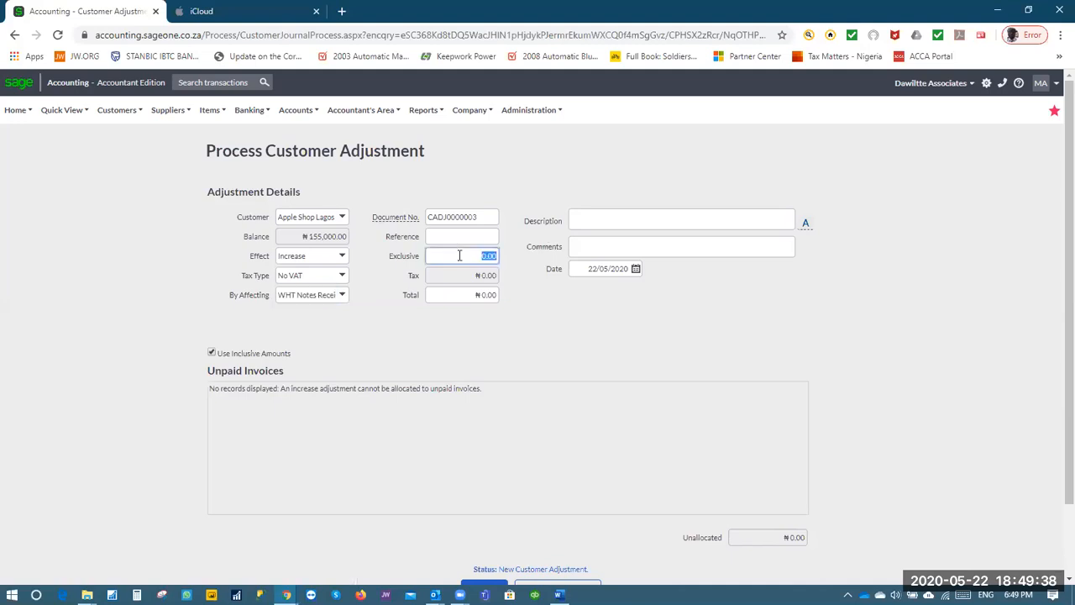
type("155,000")
key("Tab")
Describe the adjustment as withholding taxes deducted at source and process it
left_click(625, 222)
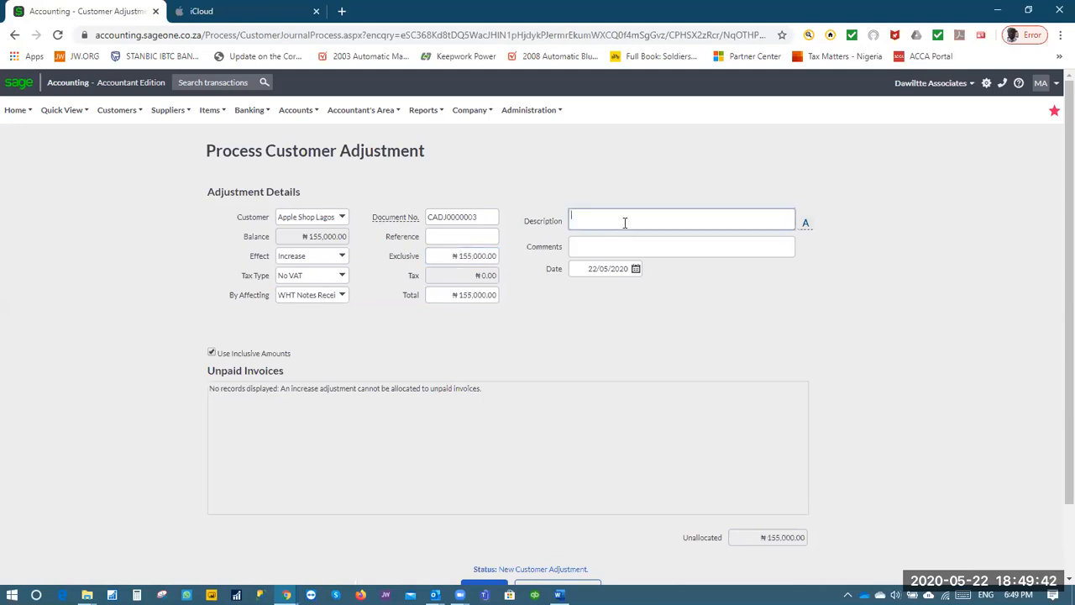
type("withholding taxes deducted at source by client")
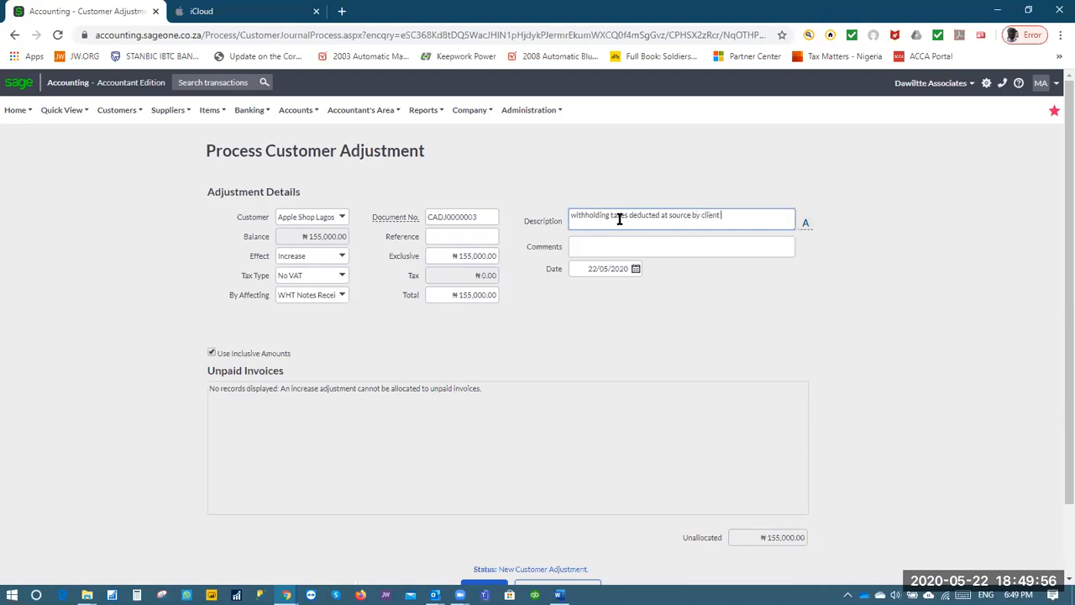
key("Tab")
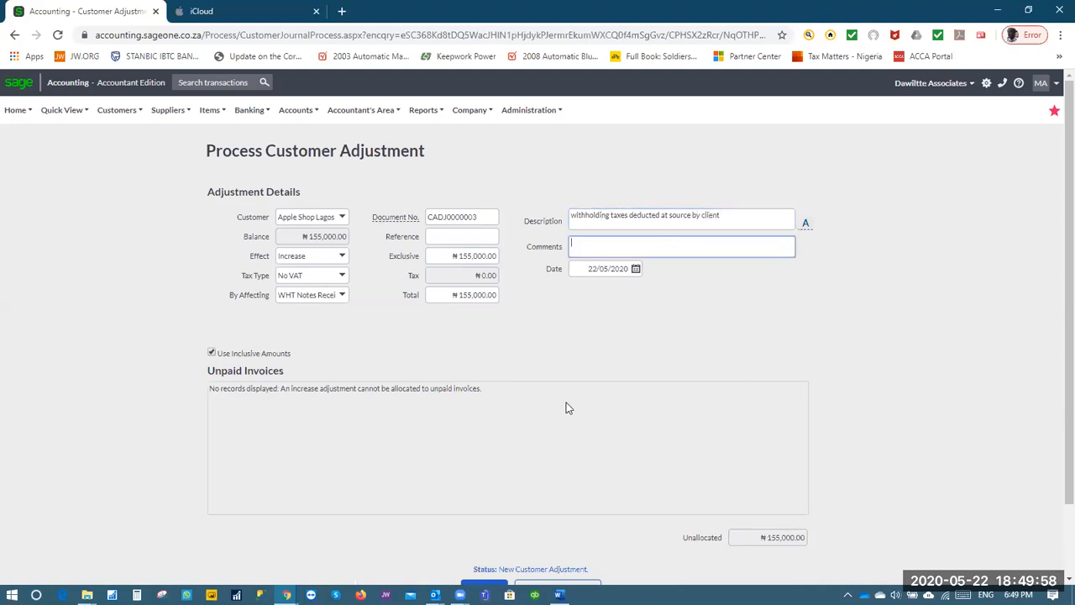
scroll(386, 364, "down", 2)
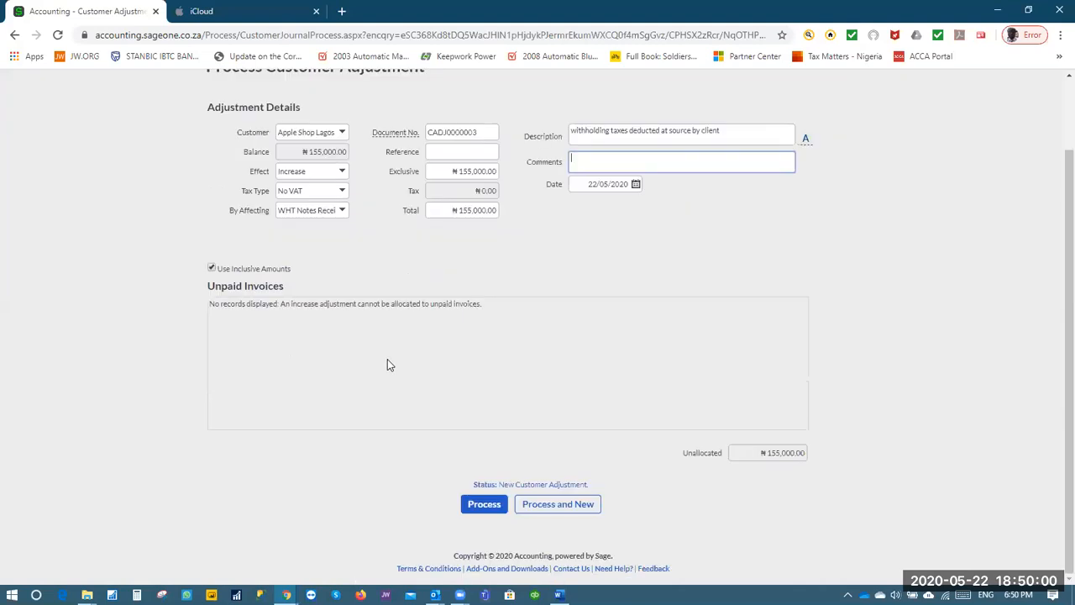
left_click(484, 507)
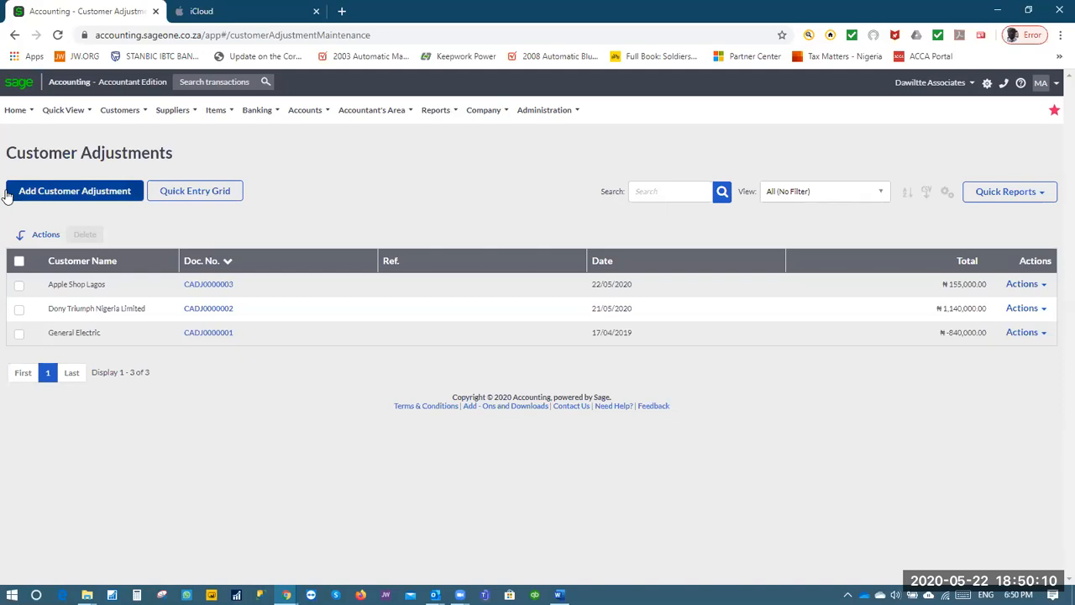
Show the Debtors Manager submenu under the Customers menu
left_click(139, 120)
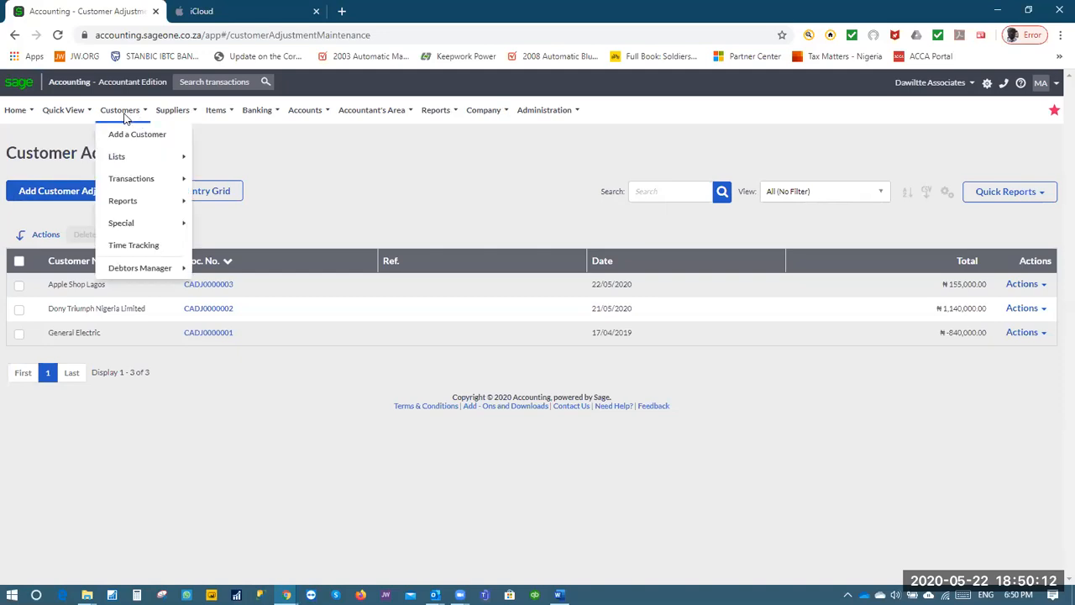
mouse_move(123, 200)
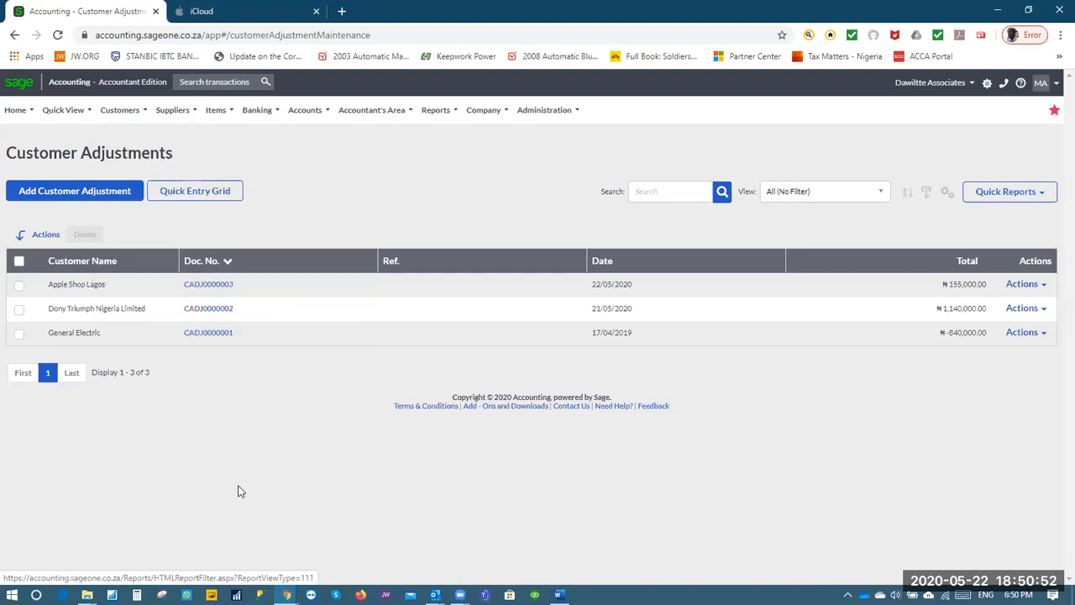
mouse_move(120, 110)
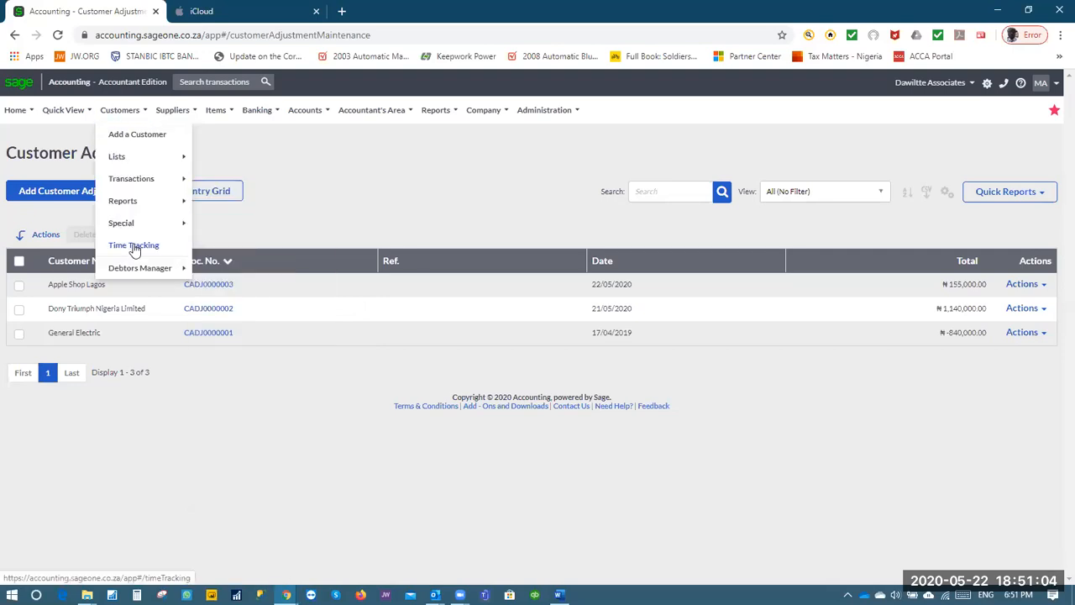
Open the Debtors Manager module and try allocating its licence with Allocate Now
mouse_move(137, 271)
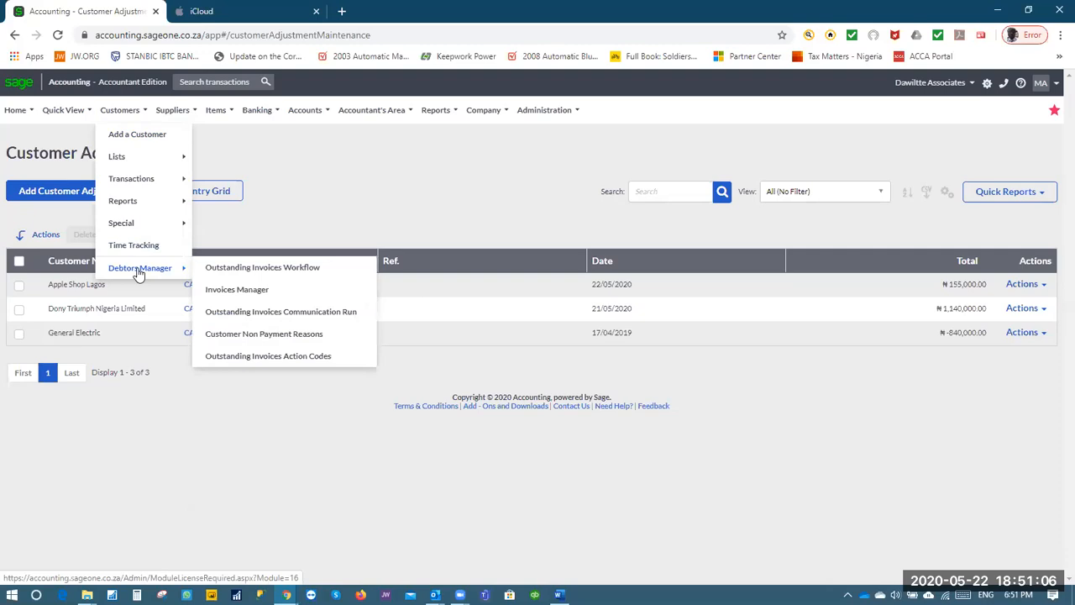
left_click(278, 276)
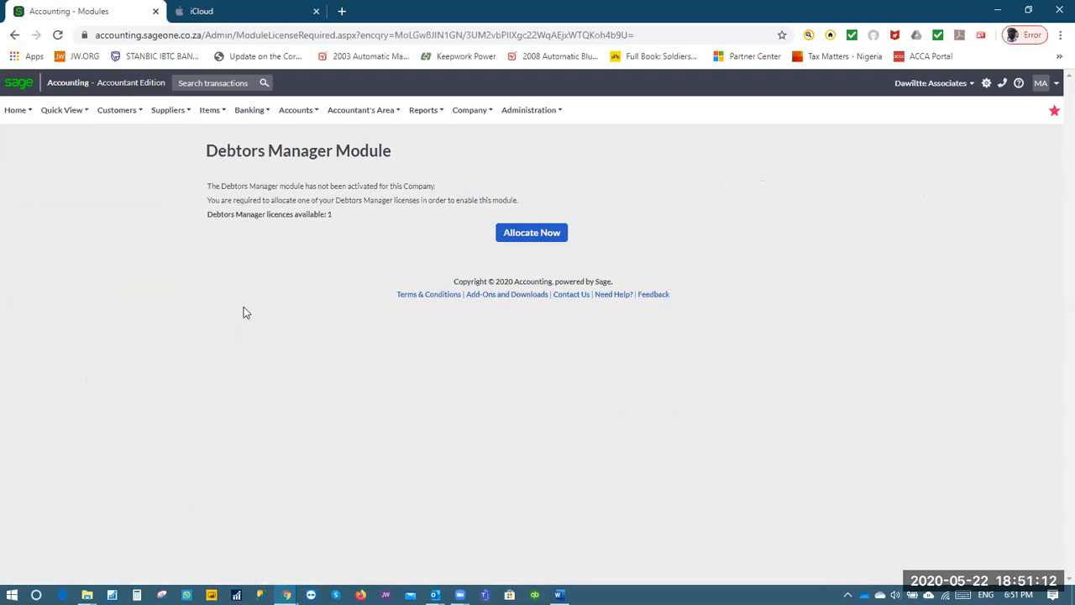
mouse_move(118, 111)
mouse_move(181, 196)
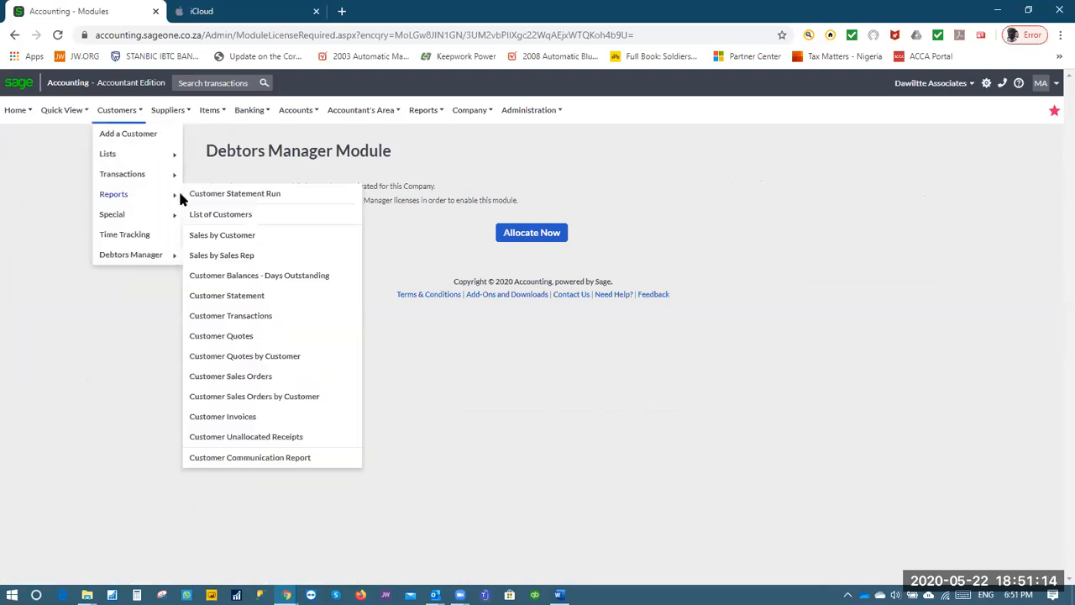
left_click(528, 235)
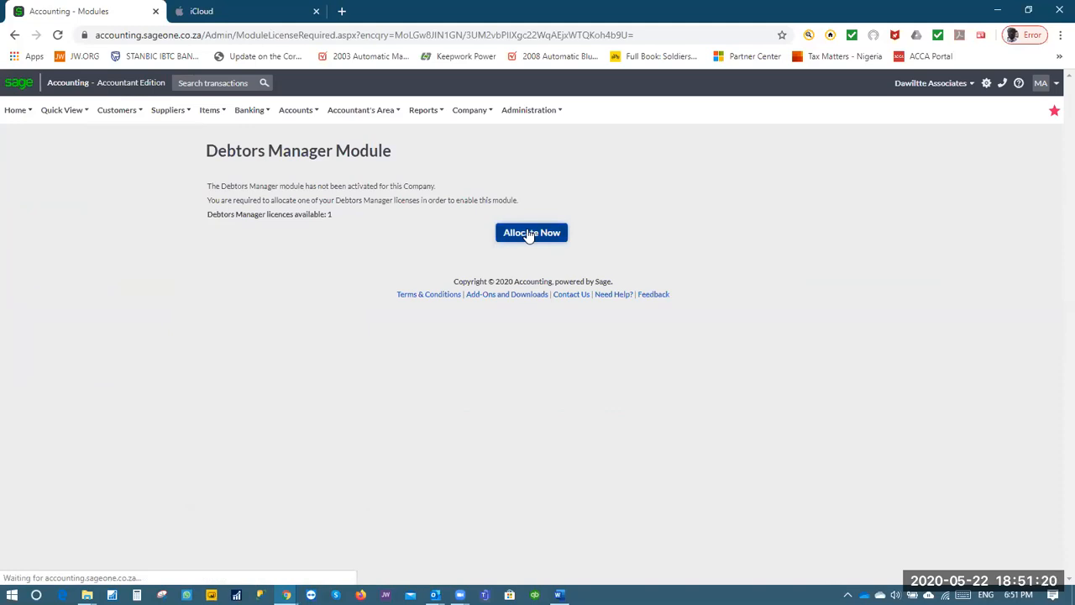
Browse the Customers menu again from the resulting error page
left_click(117, 112)
mouse_move(156, 260)
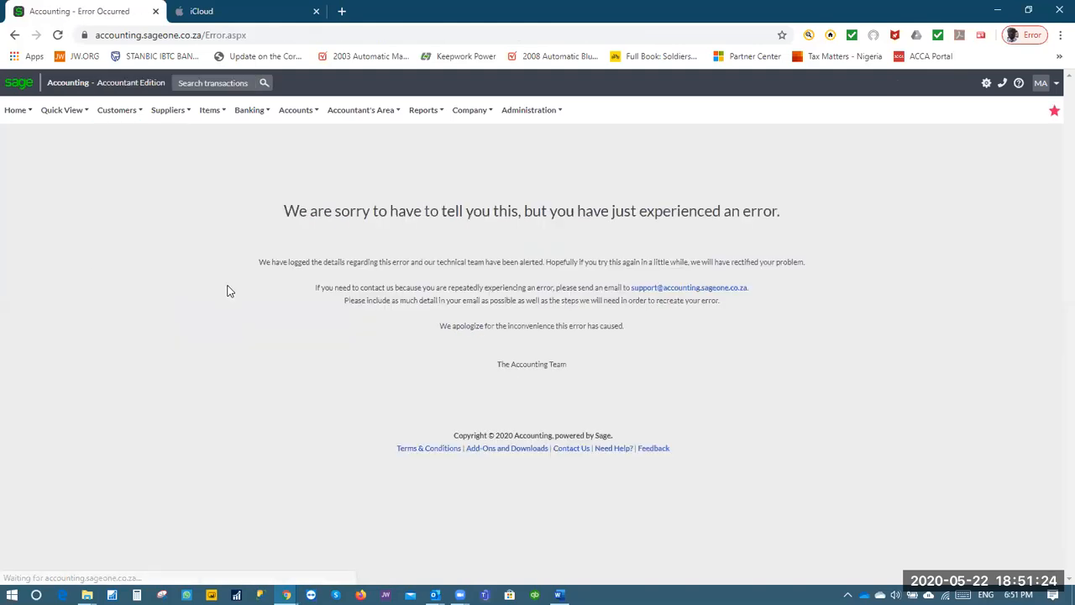
left_click(101, 112)
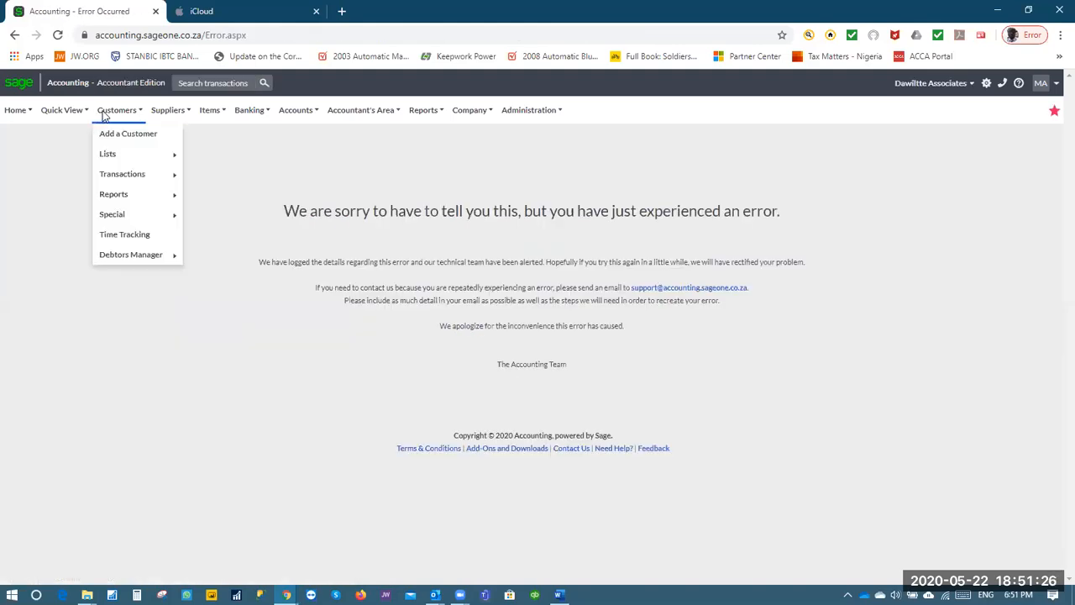
mouse_move(136, 256)
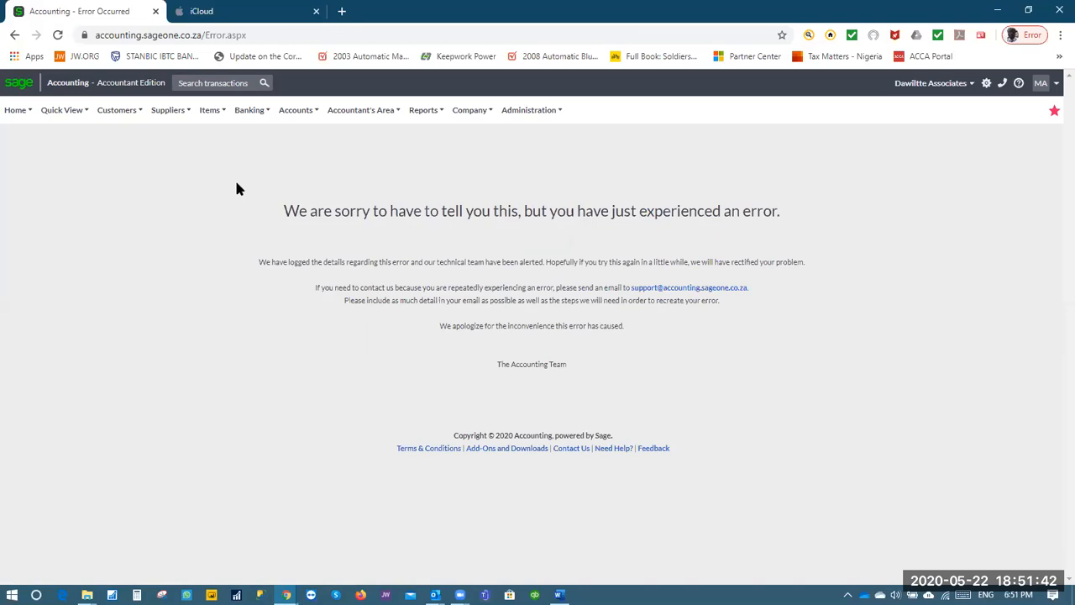
mouse_move(130, 112)
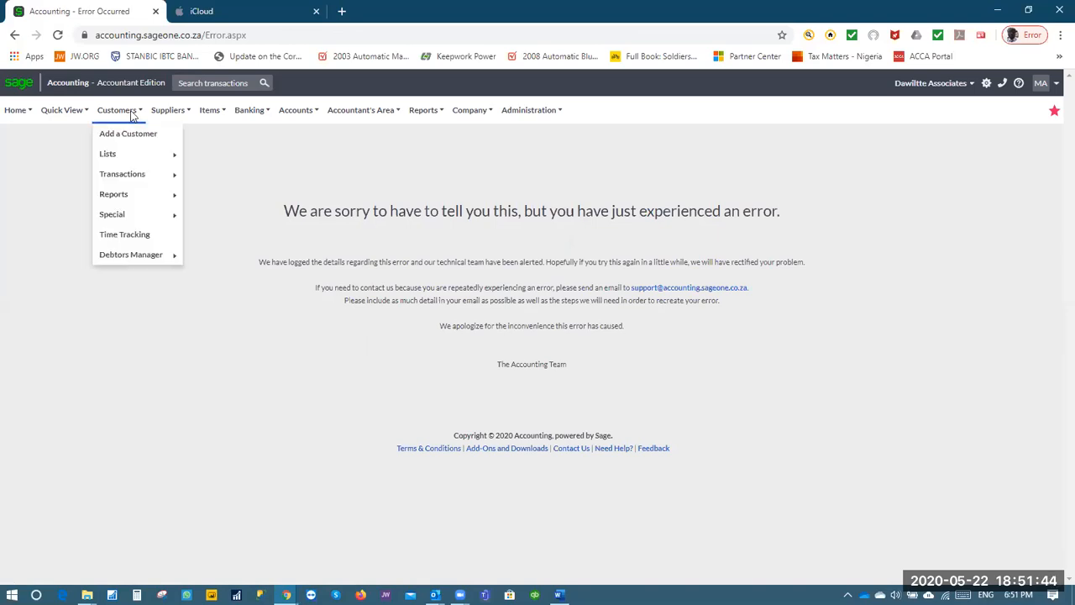